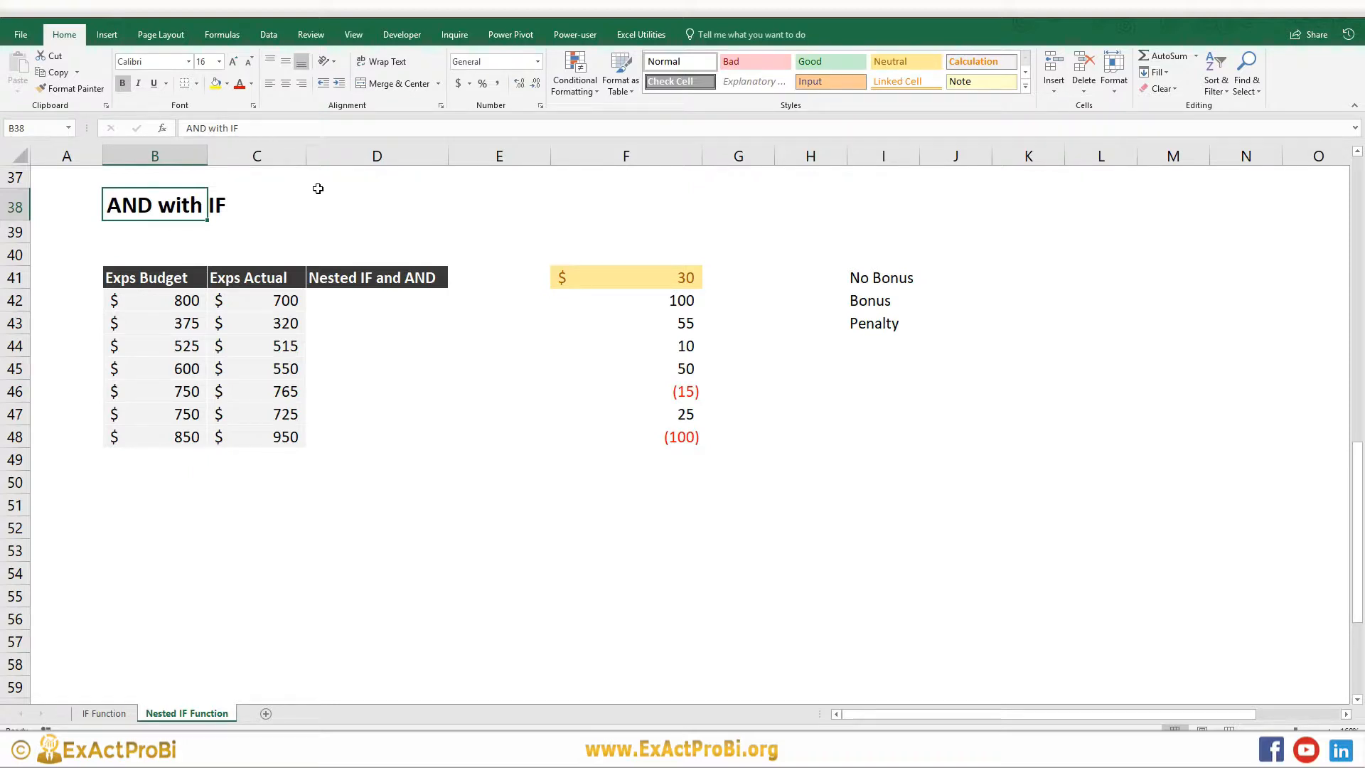
Examine the Exps Budget and Exps Actual figures in rows 42 to 48 and compare the first row's pair
click(314, 300)
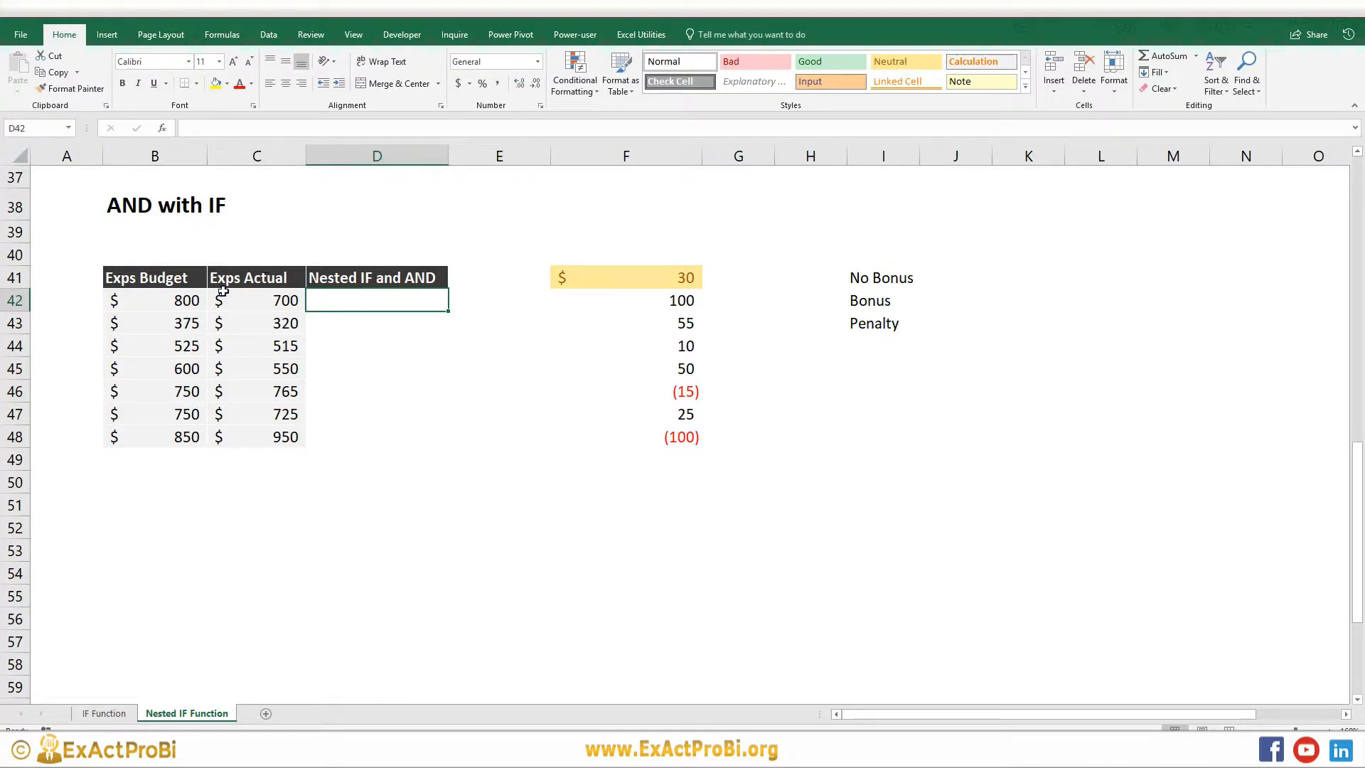
drag(152, 301, 157, 426)
drag(240, 306, 241, 435)
click(329, 299)
click(256, 301)
click(158, 302)
click(244, 303)
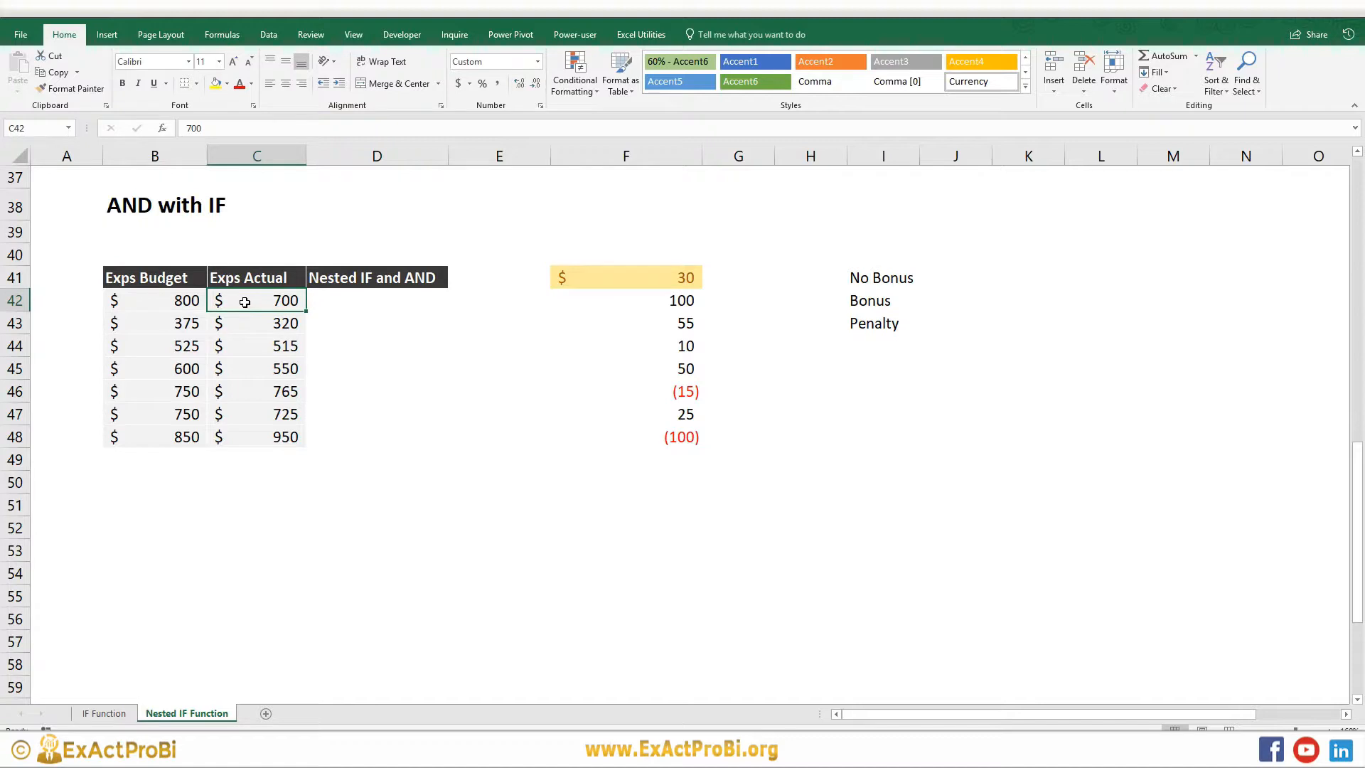
click(161, 298)
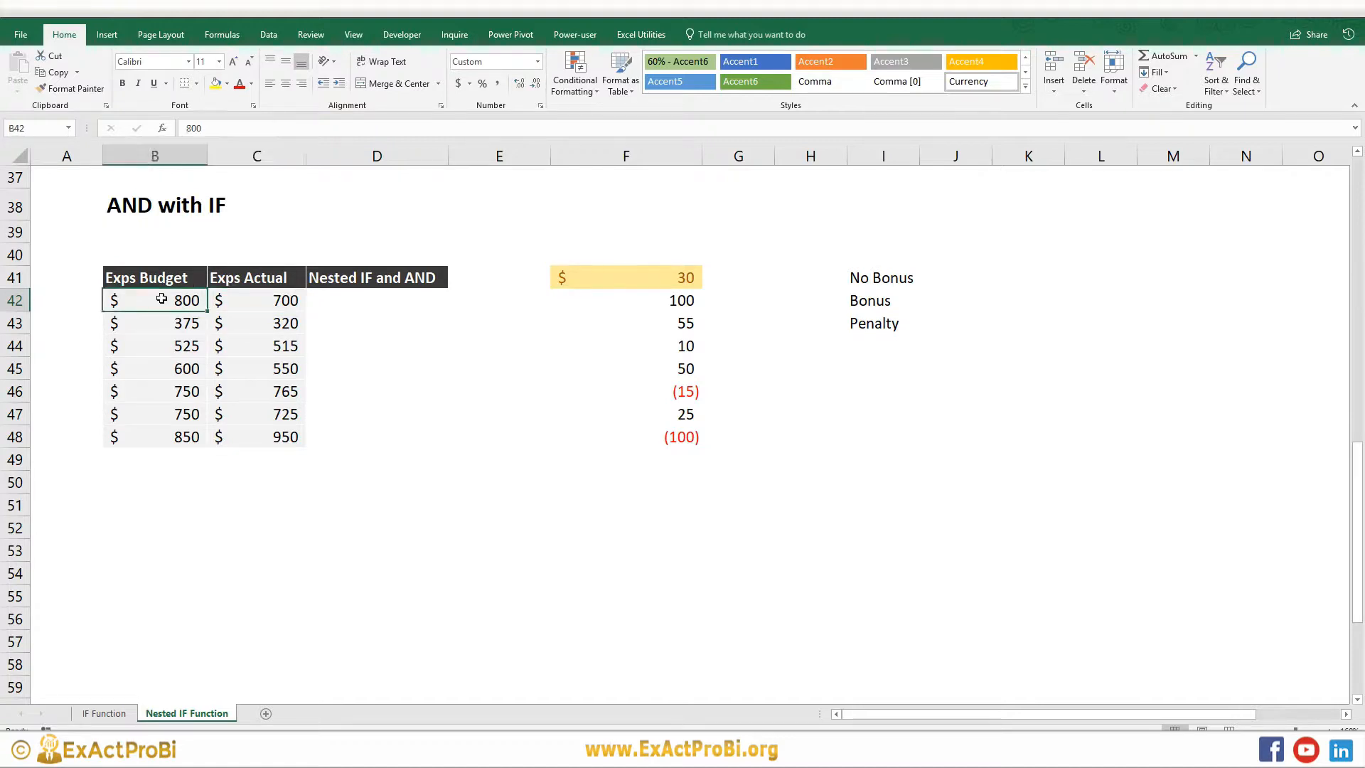
drag(231, 301, 245, 435)
click(240, 297)
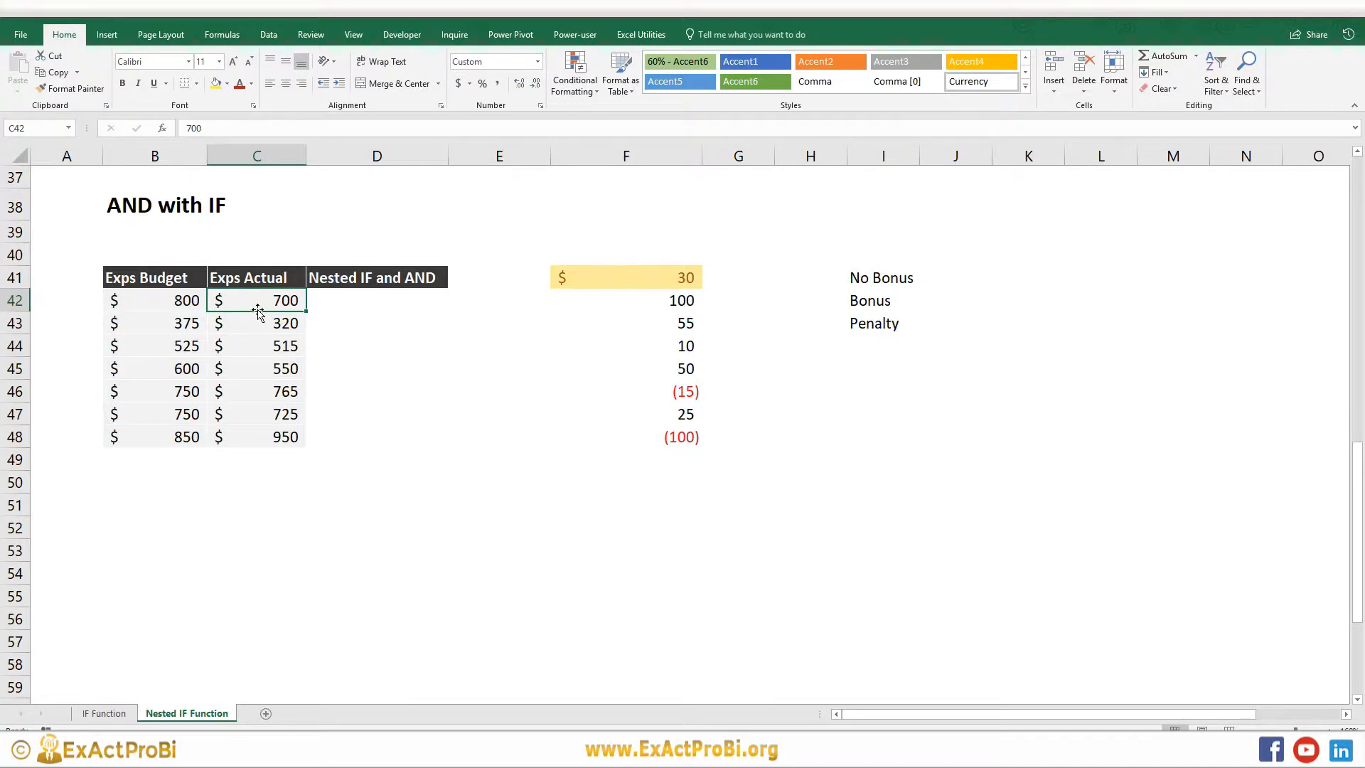
Examine the Bonus label, the threshold in F41 and the budget-minus-actual differences in F42:F48 to see which rows exceed the threshold
click(860, 304)
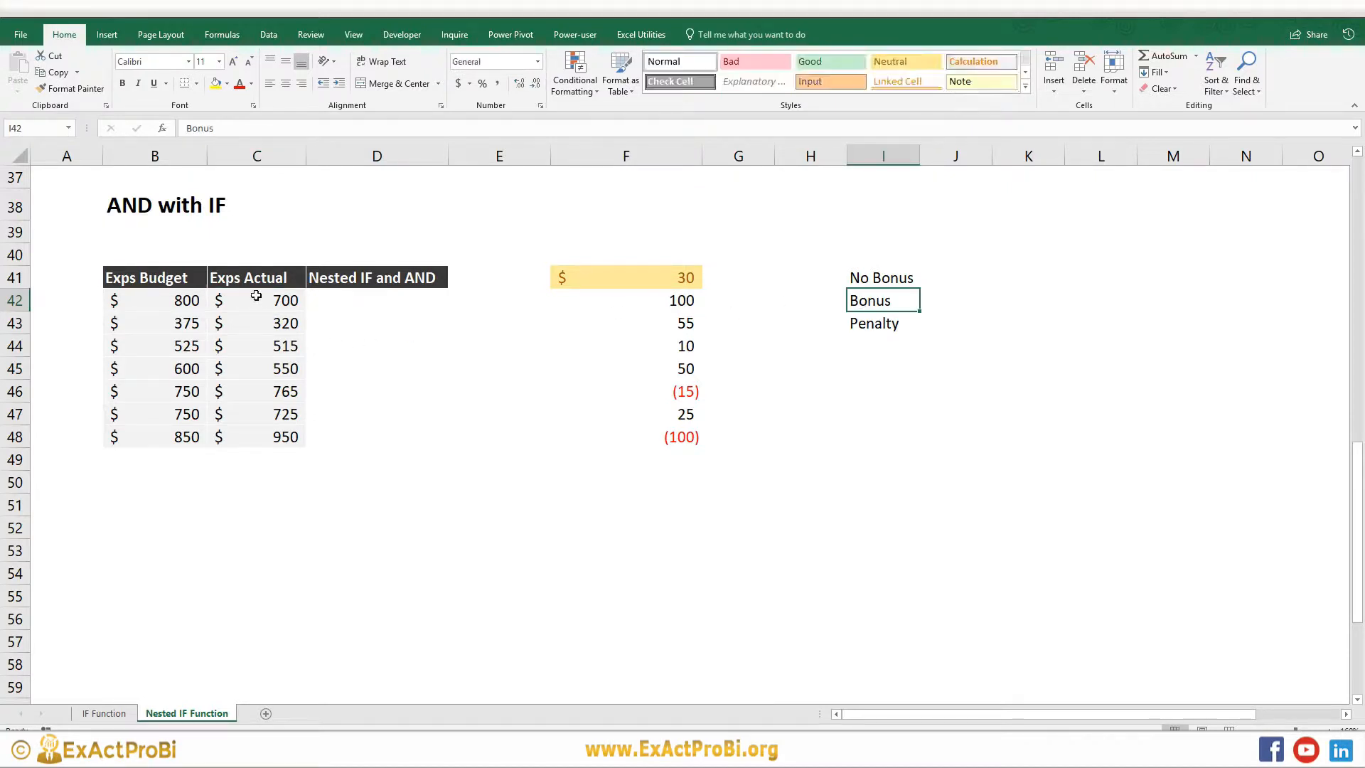
click(254, 300)
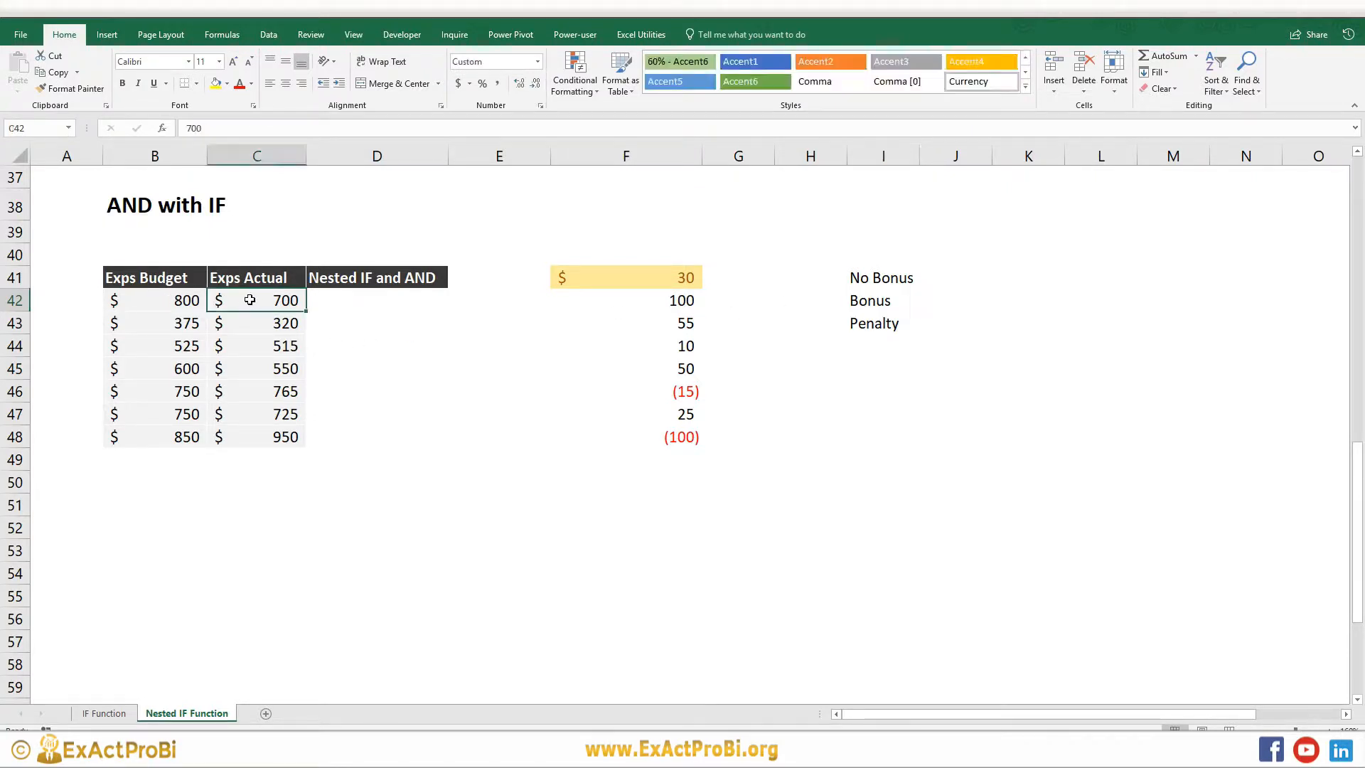
click(663, 277)
click(141, 301)
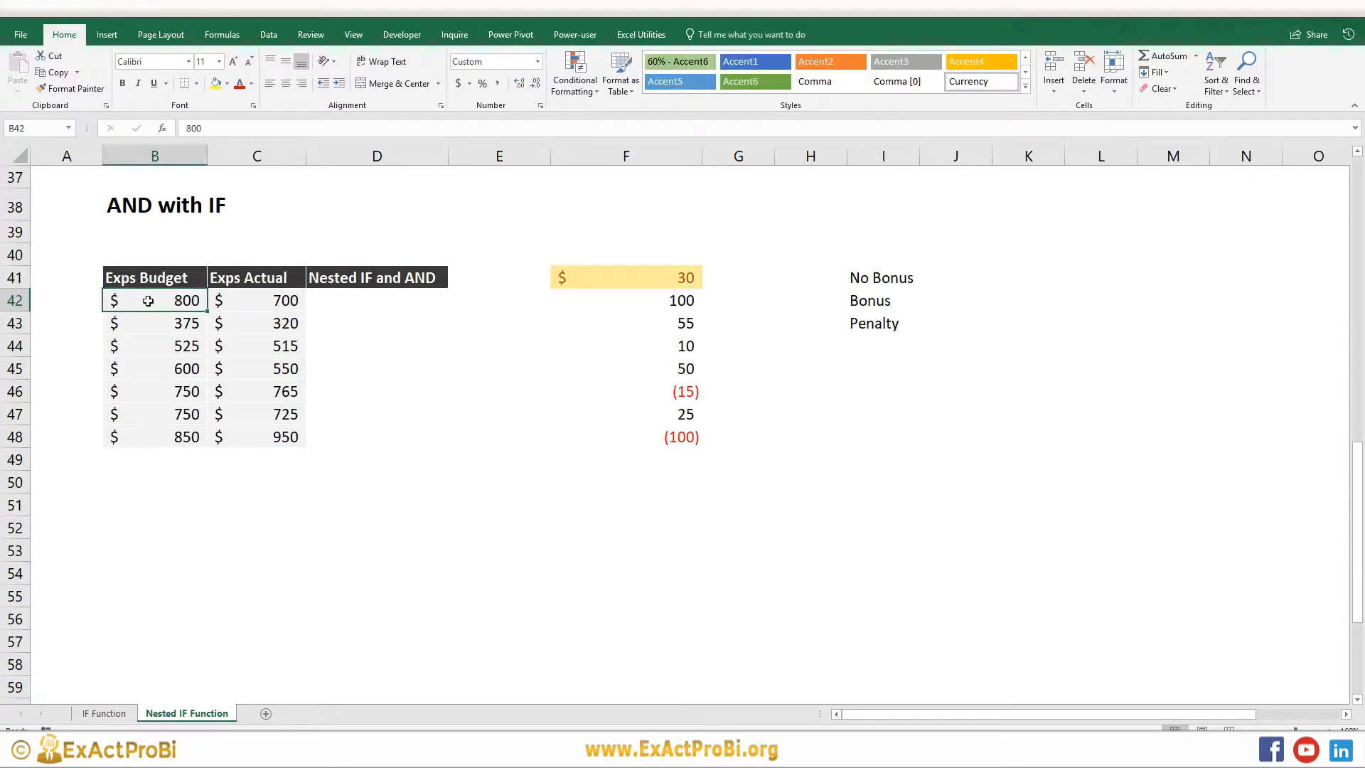
click(249, 304)
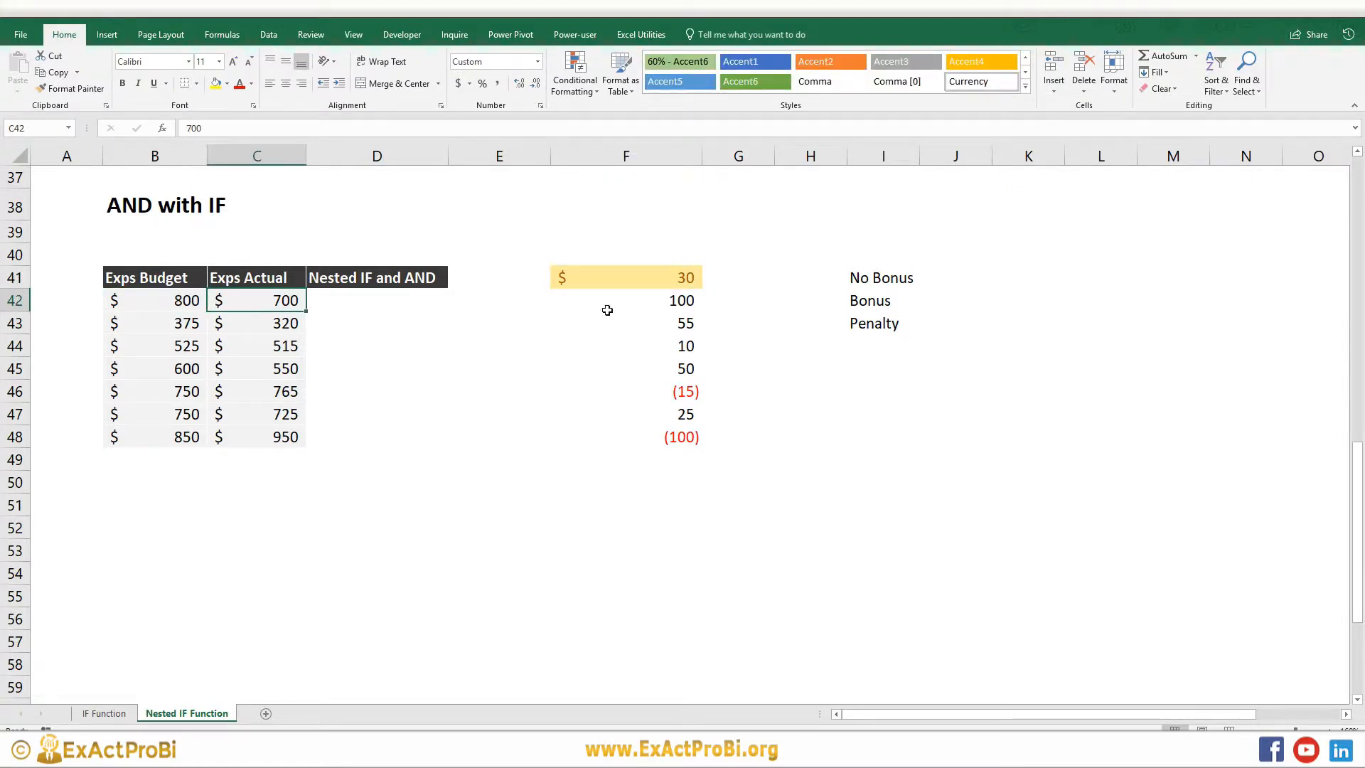
drag(685, 300, 675, 430)
click(649, 299)
click(631, 276)
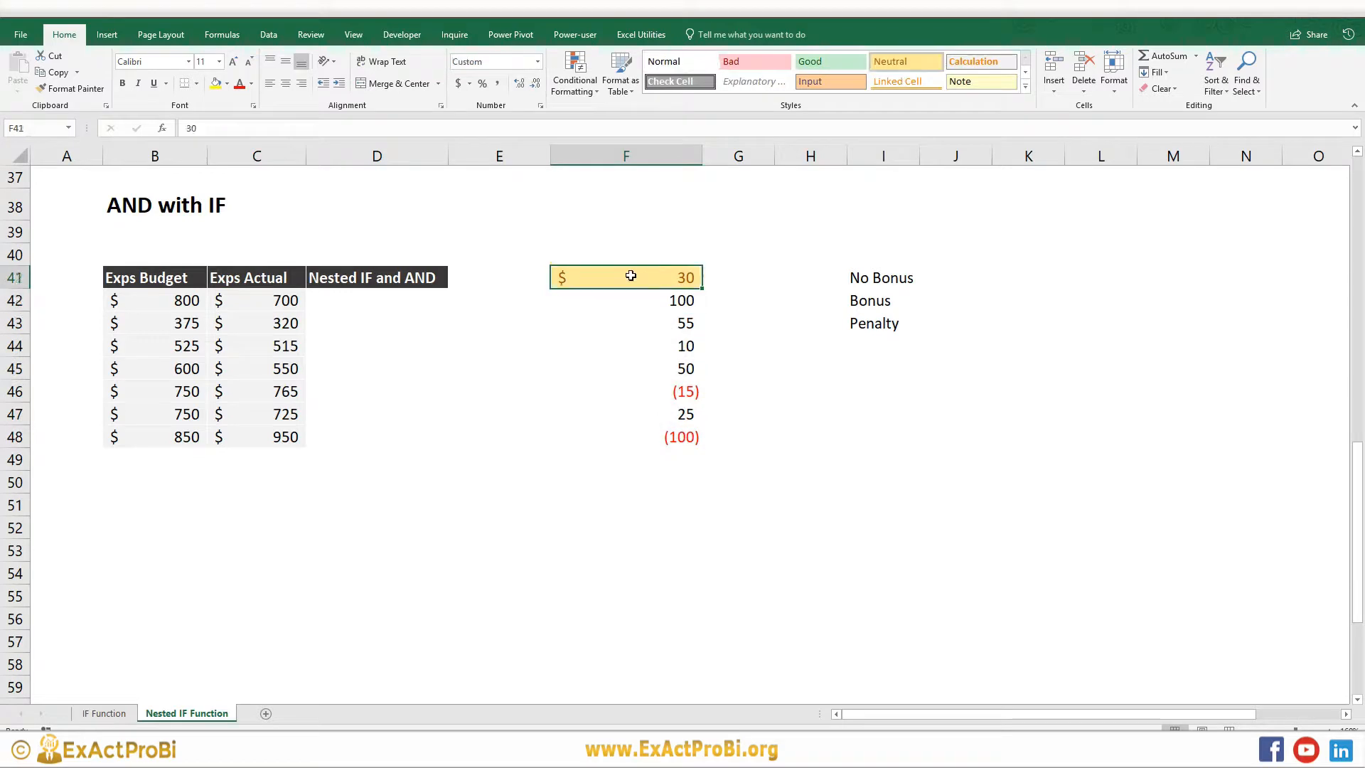
click(662, 304)
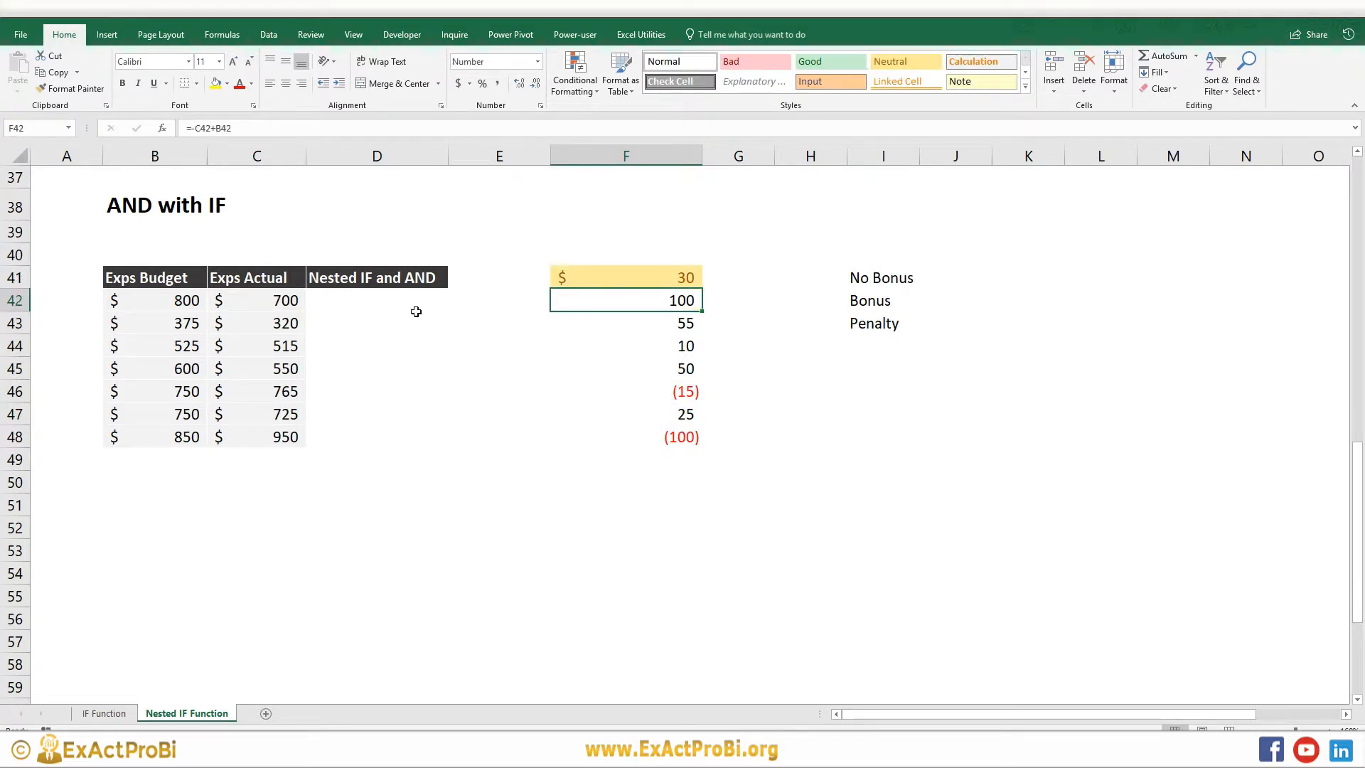
click(645, 327)
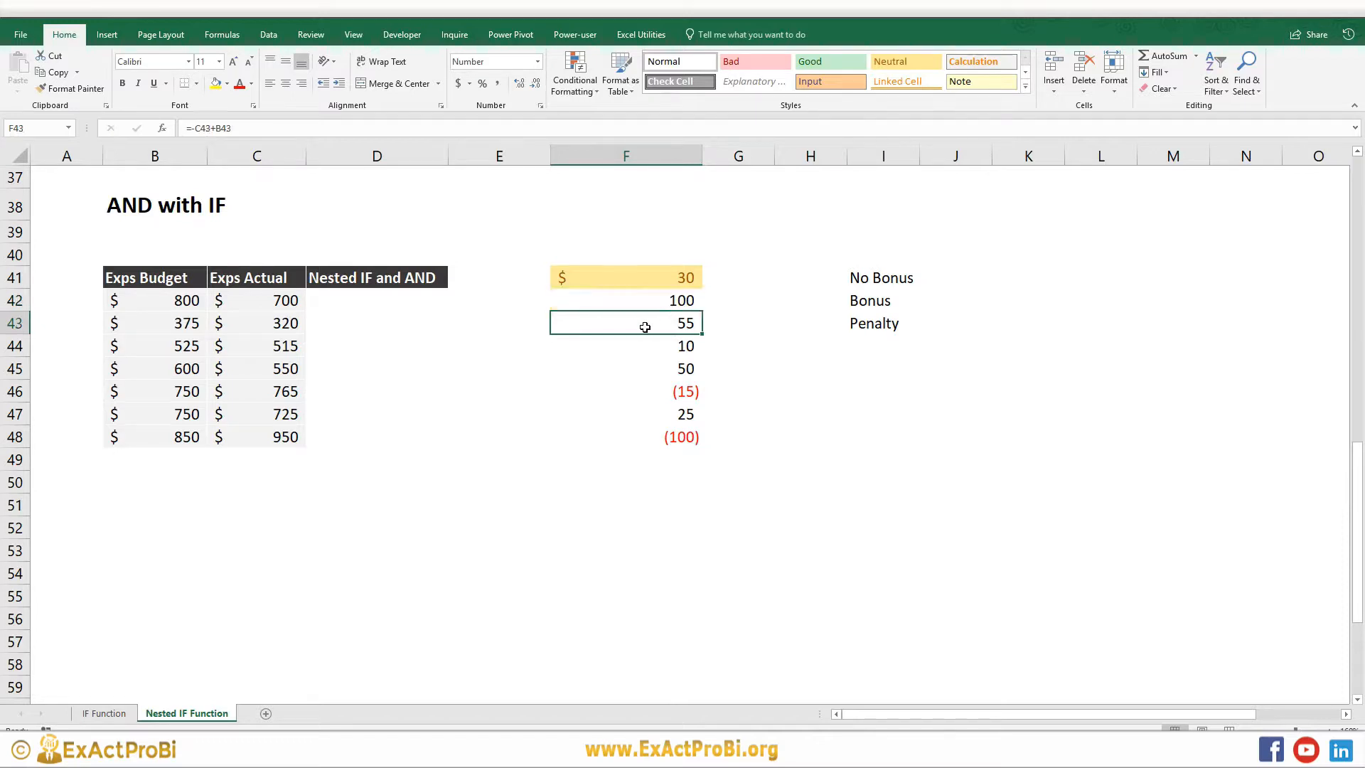
drag(644, 304, 645, 322)
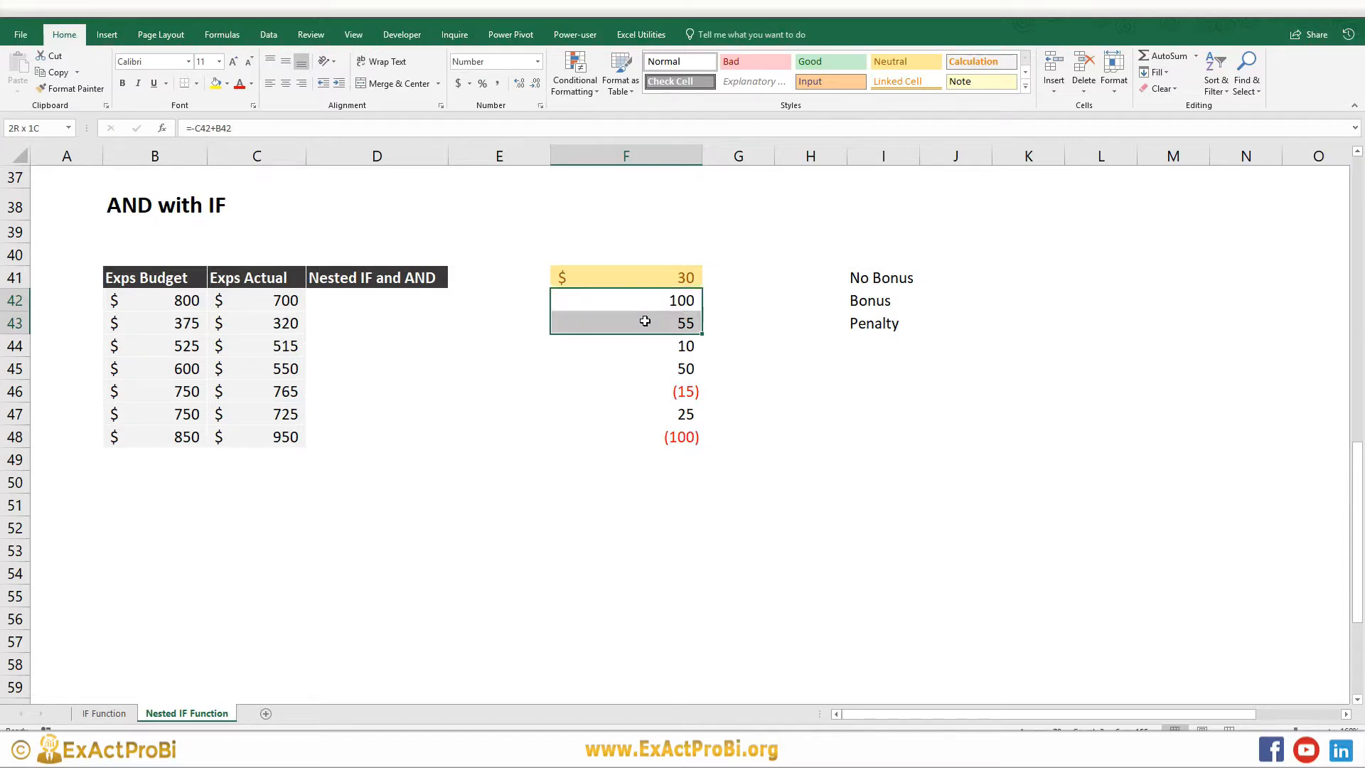
click(649, 368)
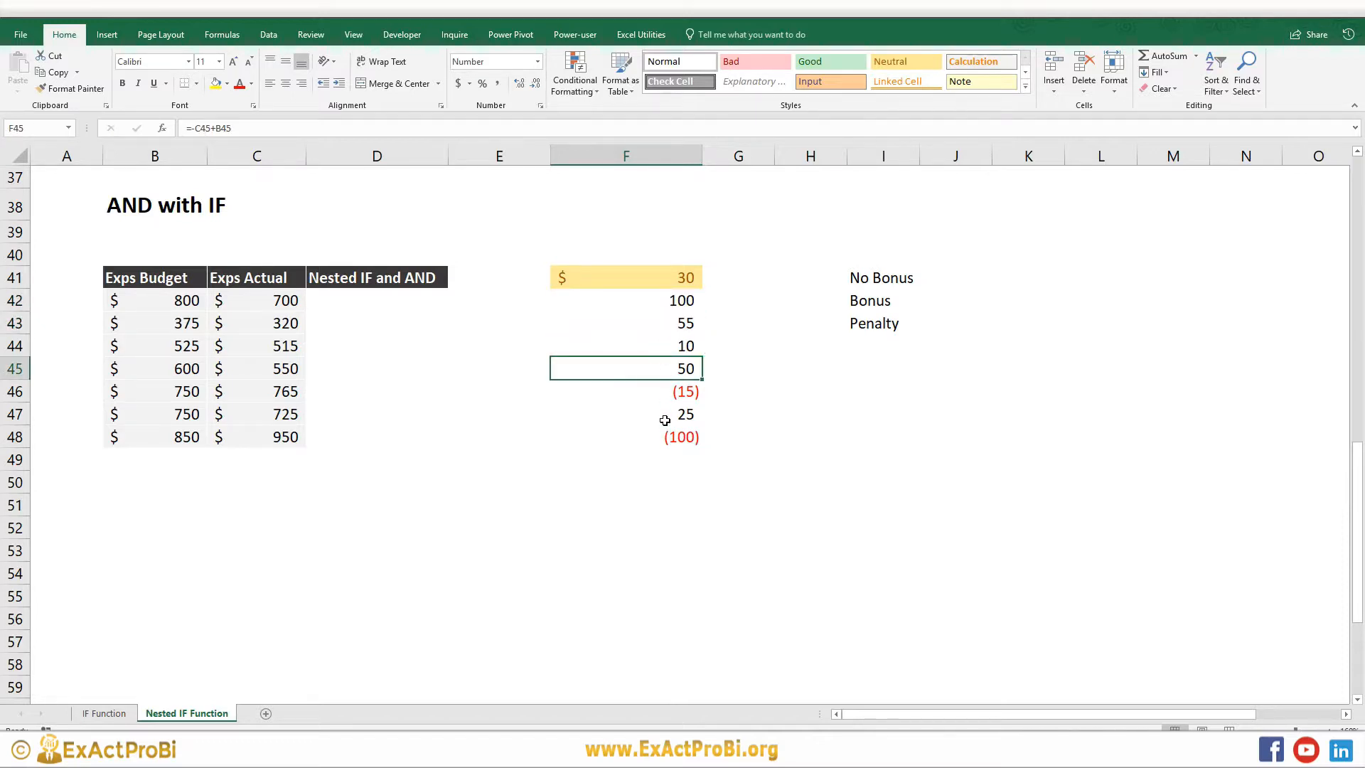
Review the No Bonus and Penalty labels against the threshold in F41 and the budget and actual amounts in row 48
click(865, 322)
click(863, 281)
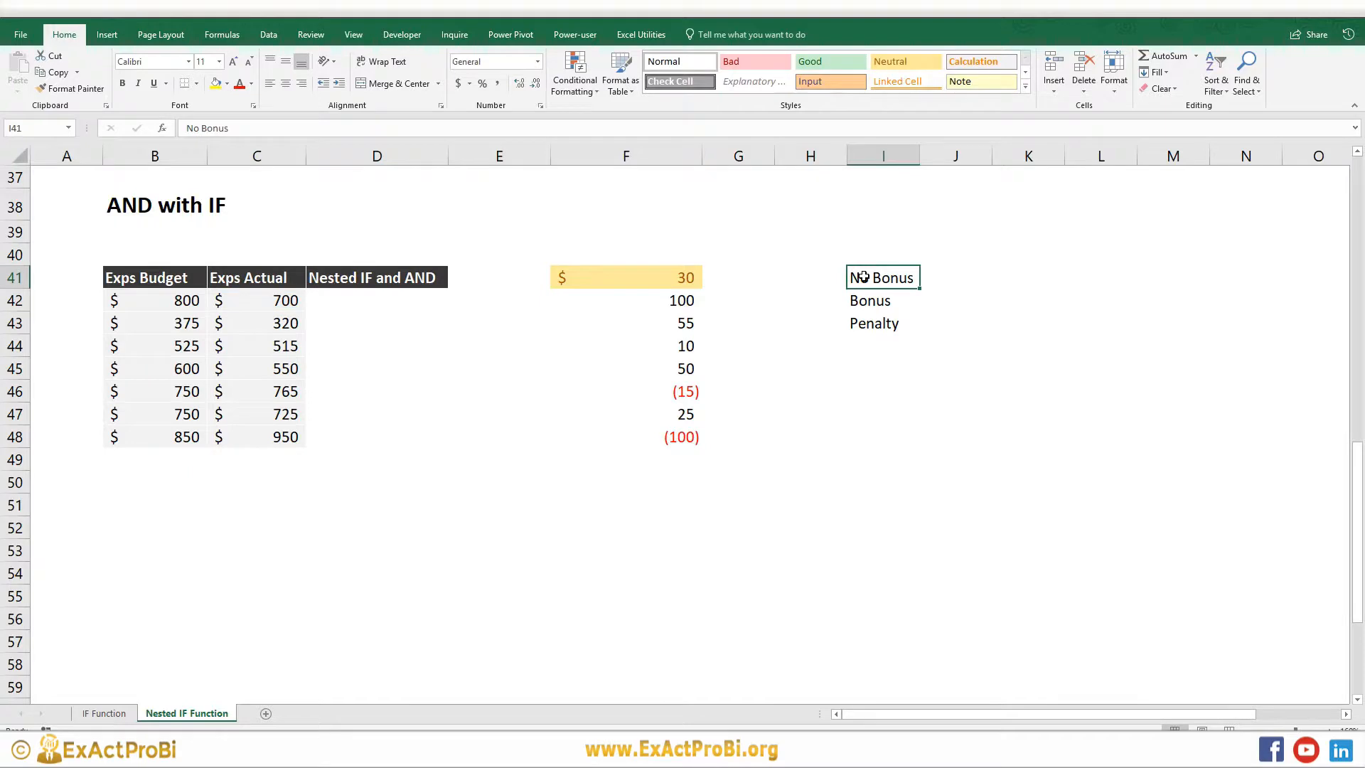
click(631, 279)
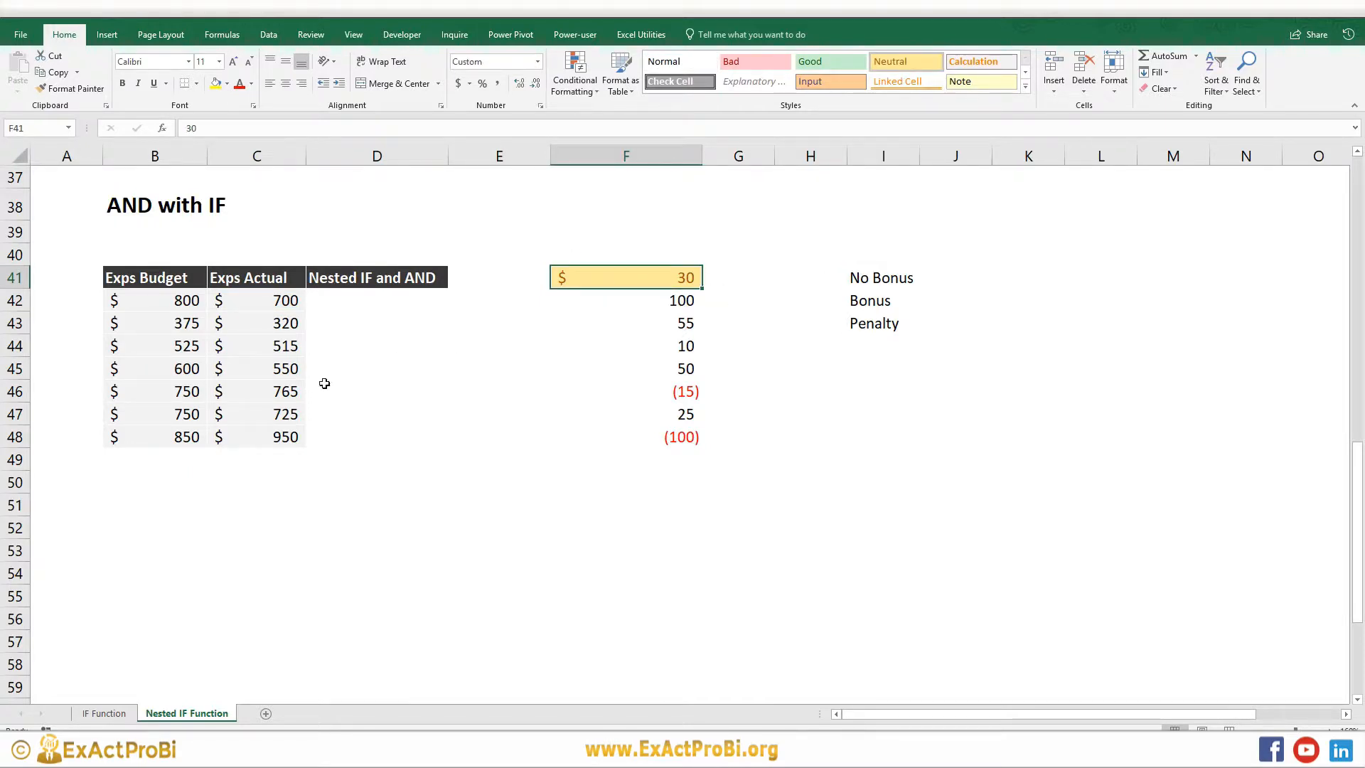
click(267, 434)
click(171, 437)
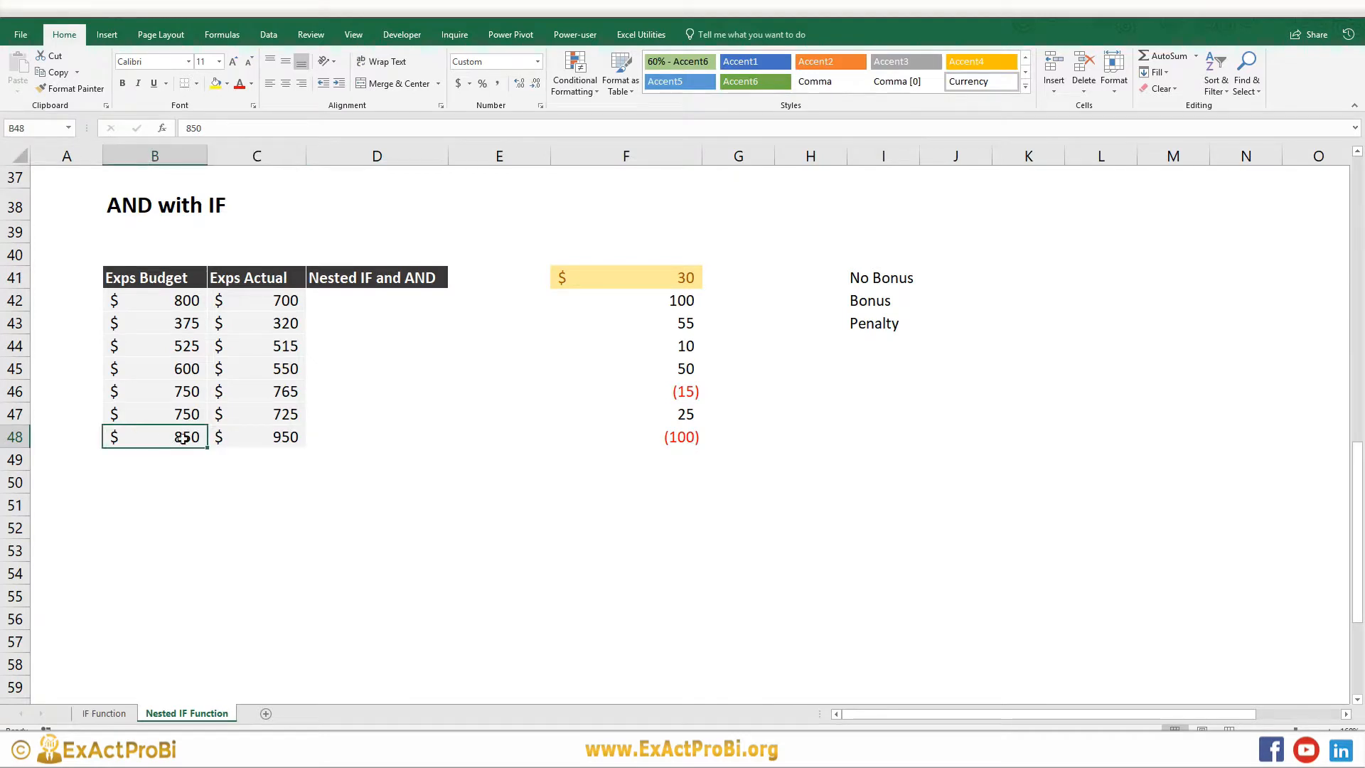
click(244, 435)
click(864, 329)
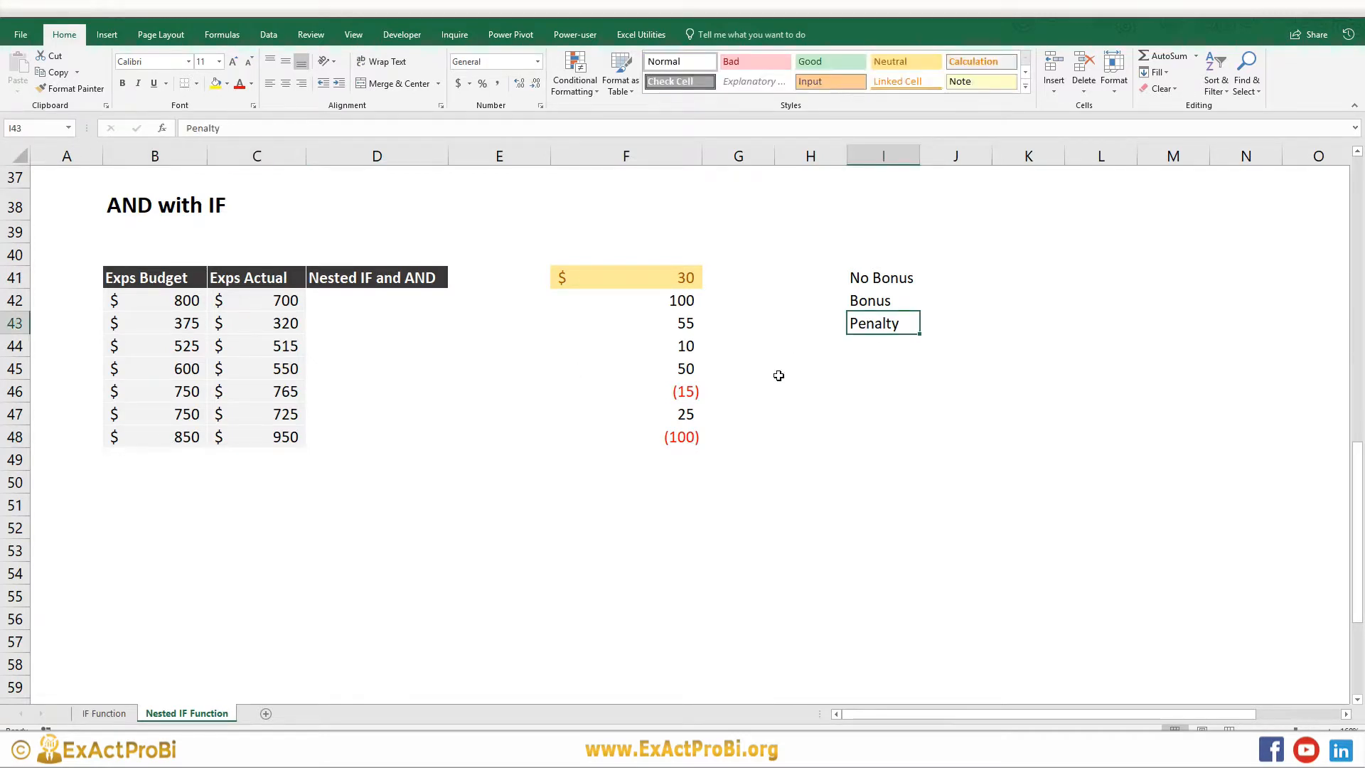
Begin an IF formula in D42 that tests C42>B42 and returns the Penalty label through the absolute reference $I$43 when true
click(359, 306)
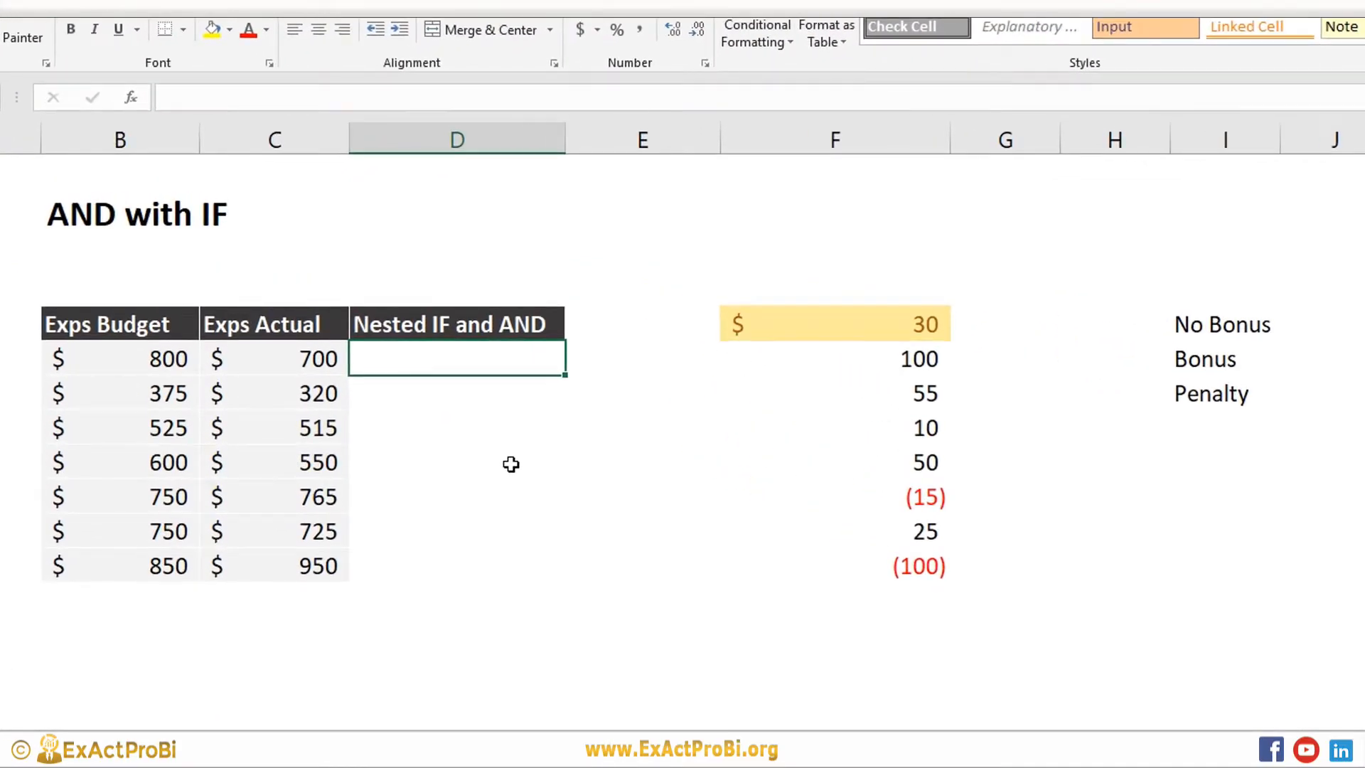
text(=if()
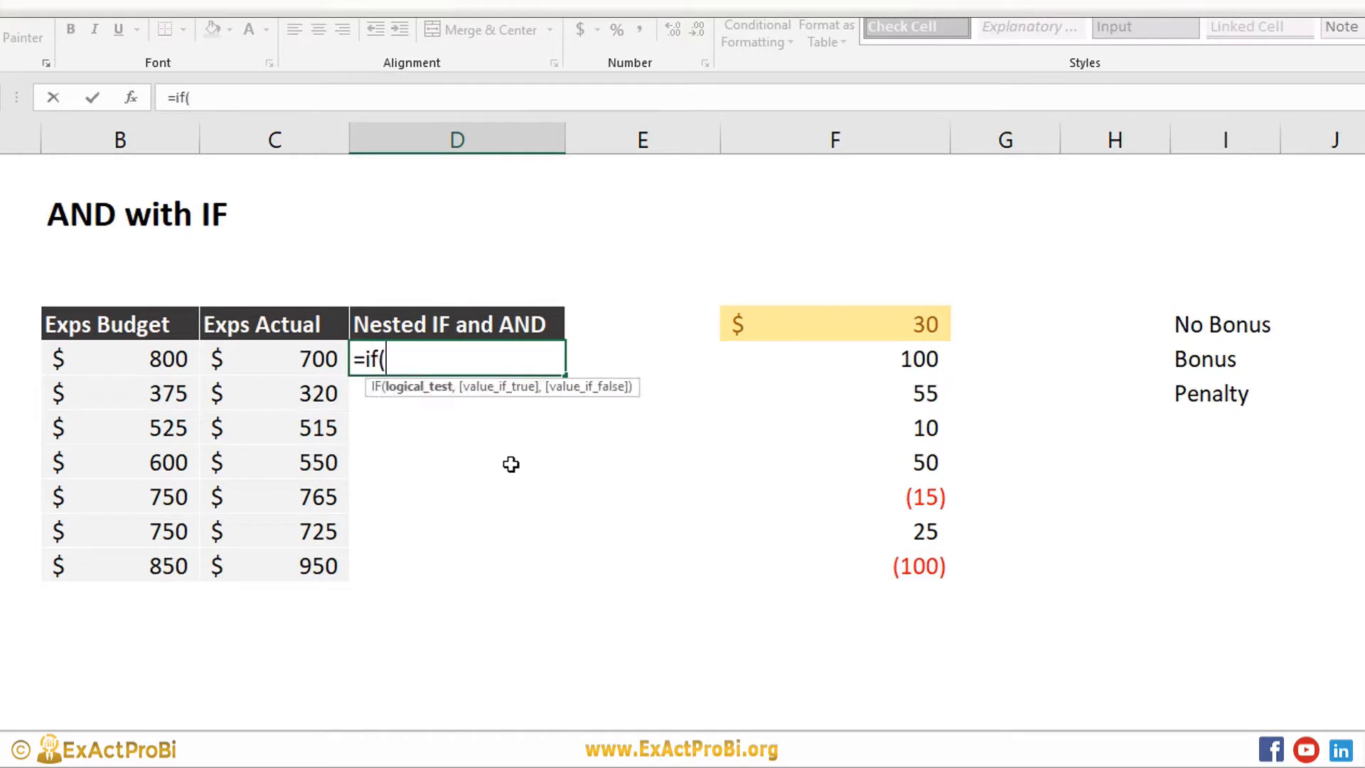
click(242, 352)
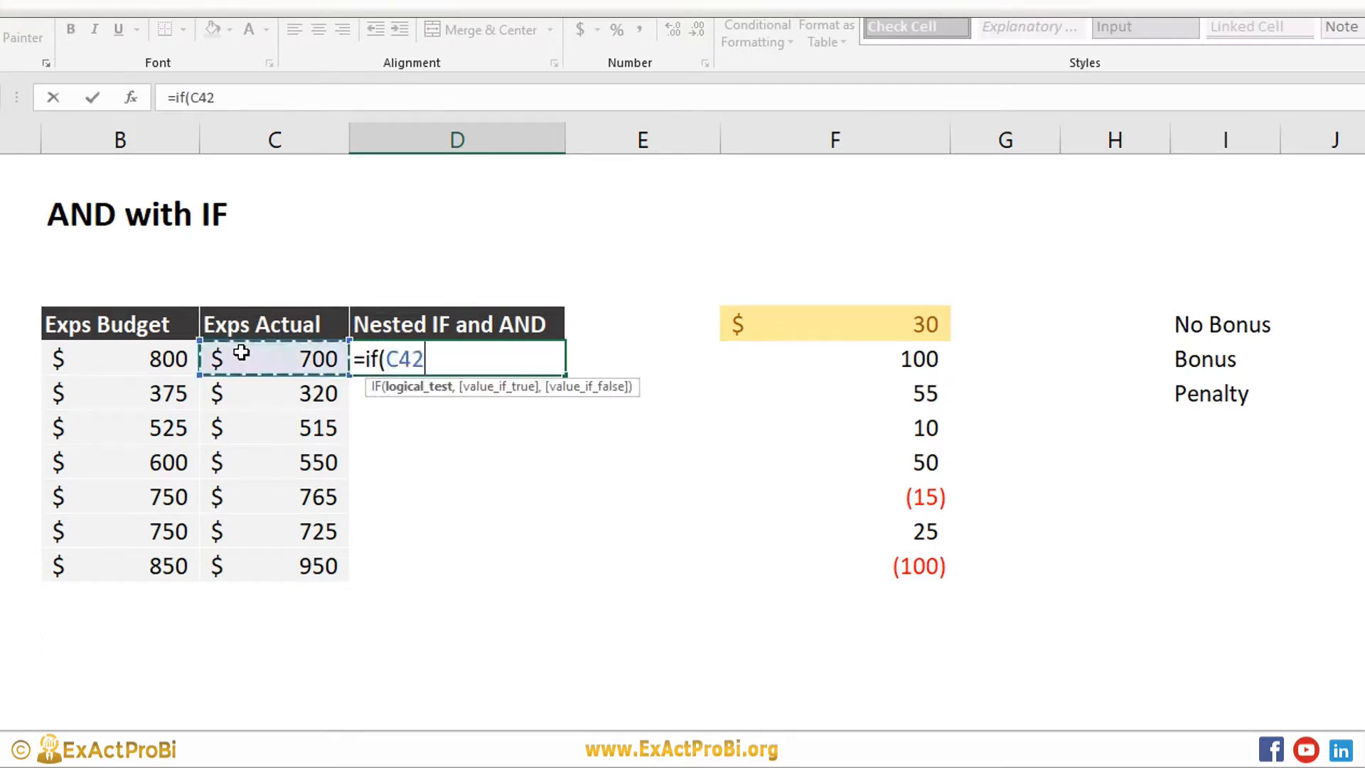
text(>)
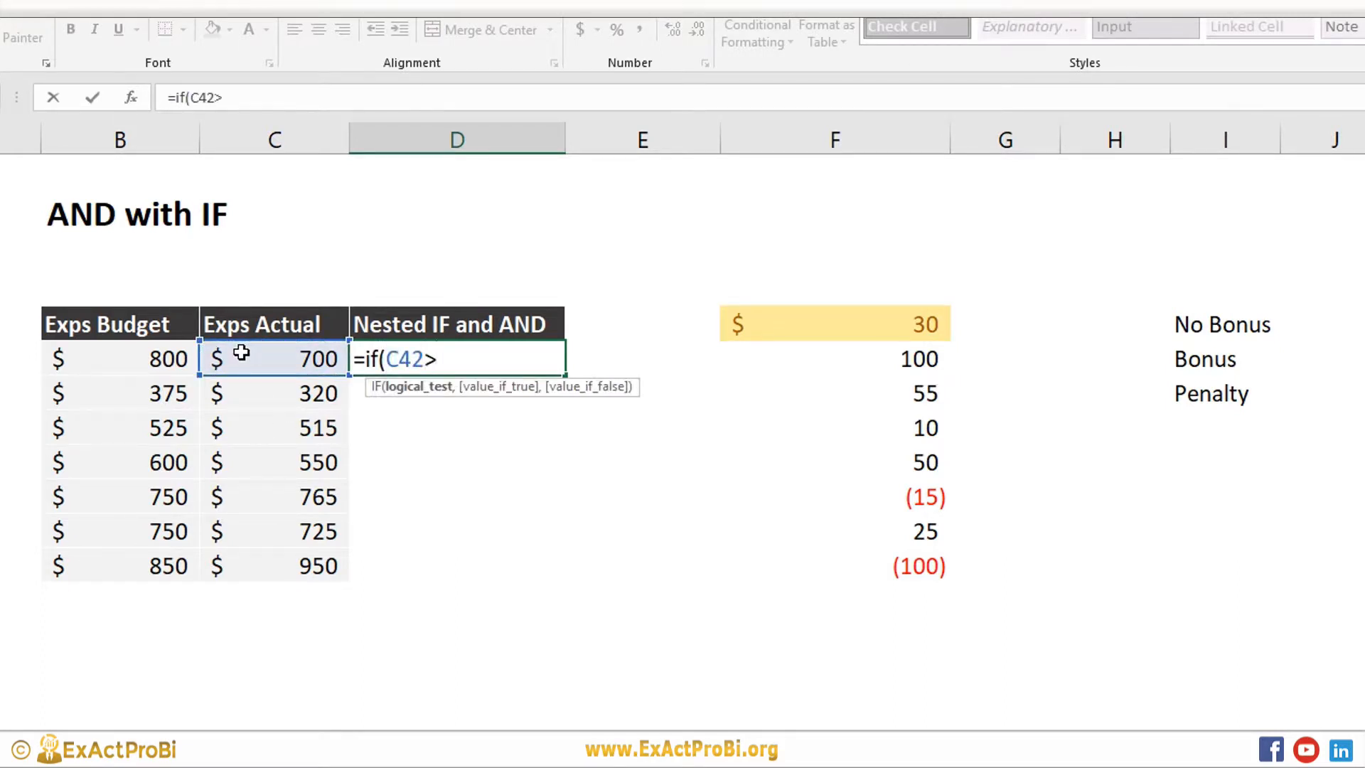
click(152, 357)
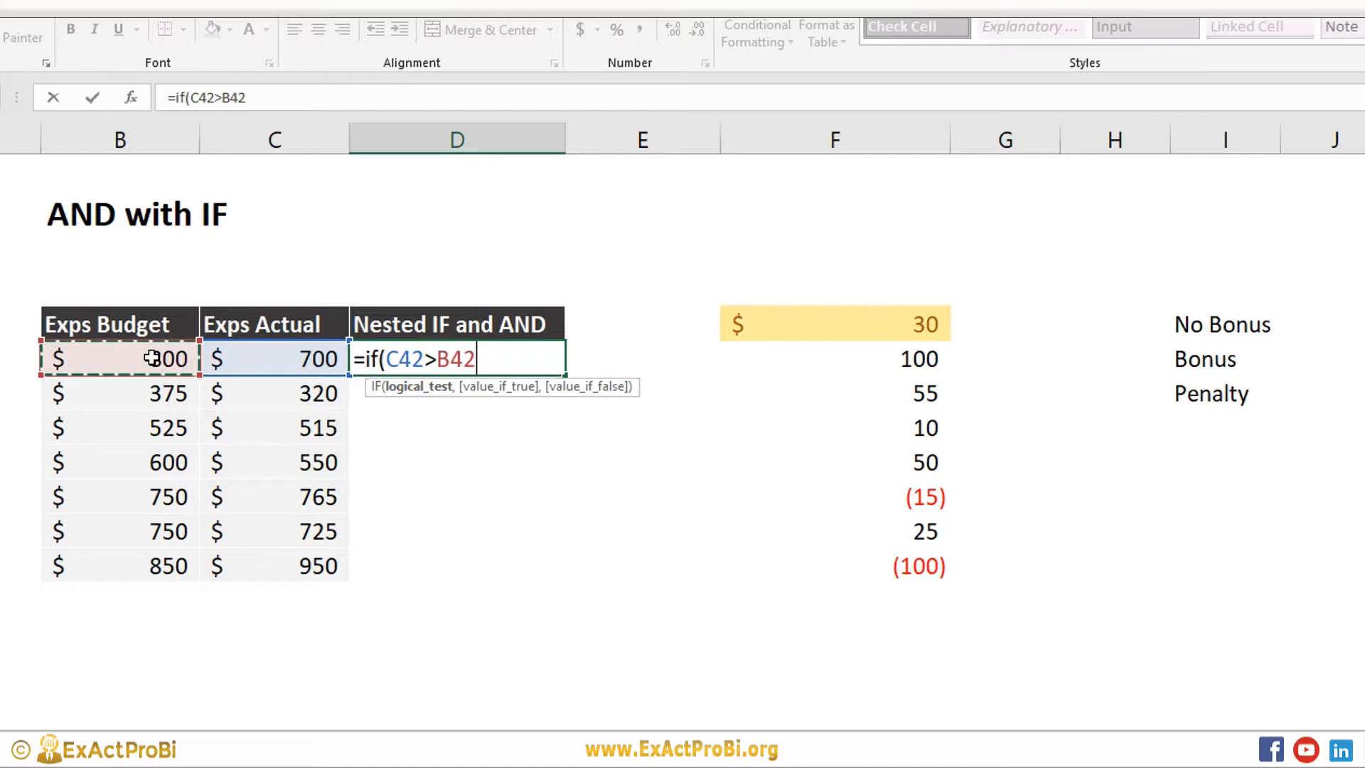
text(,)
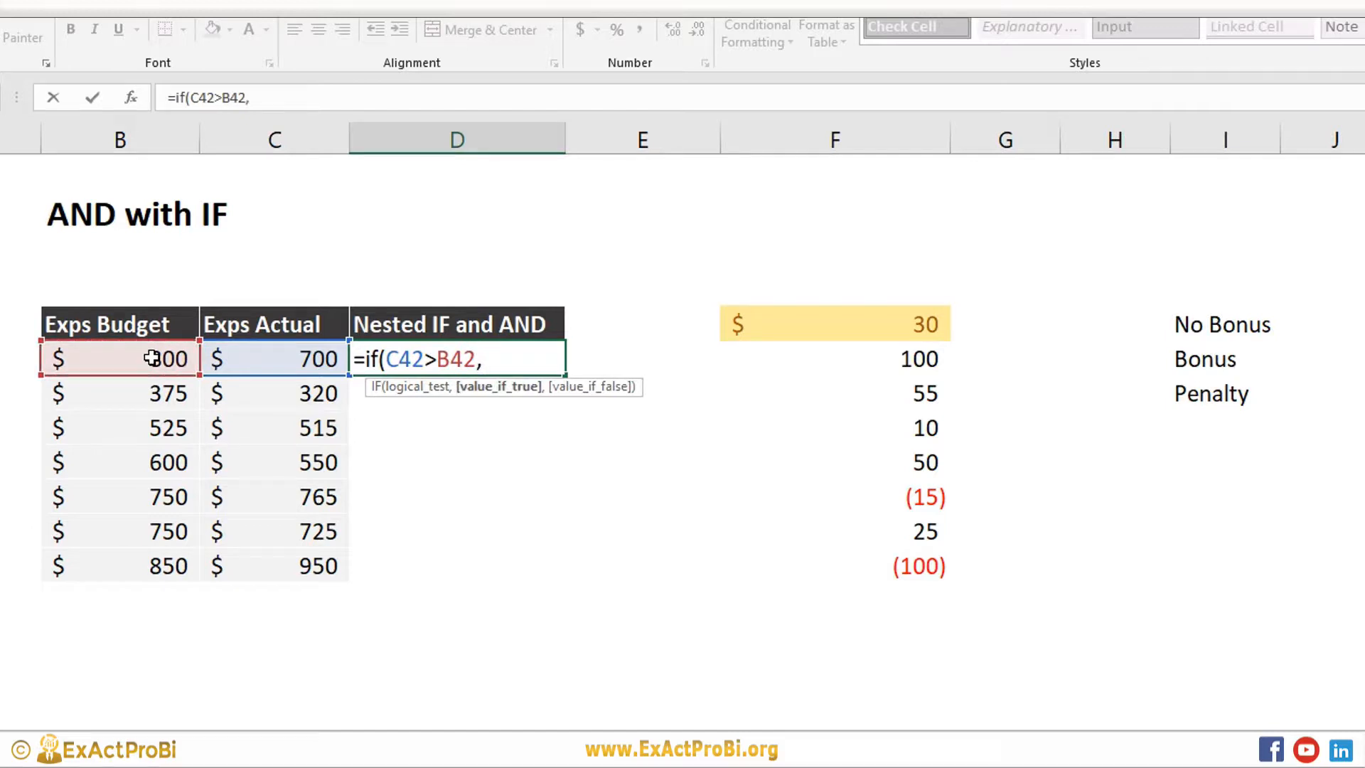
click(1199, 397)
key(F4)
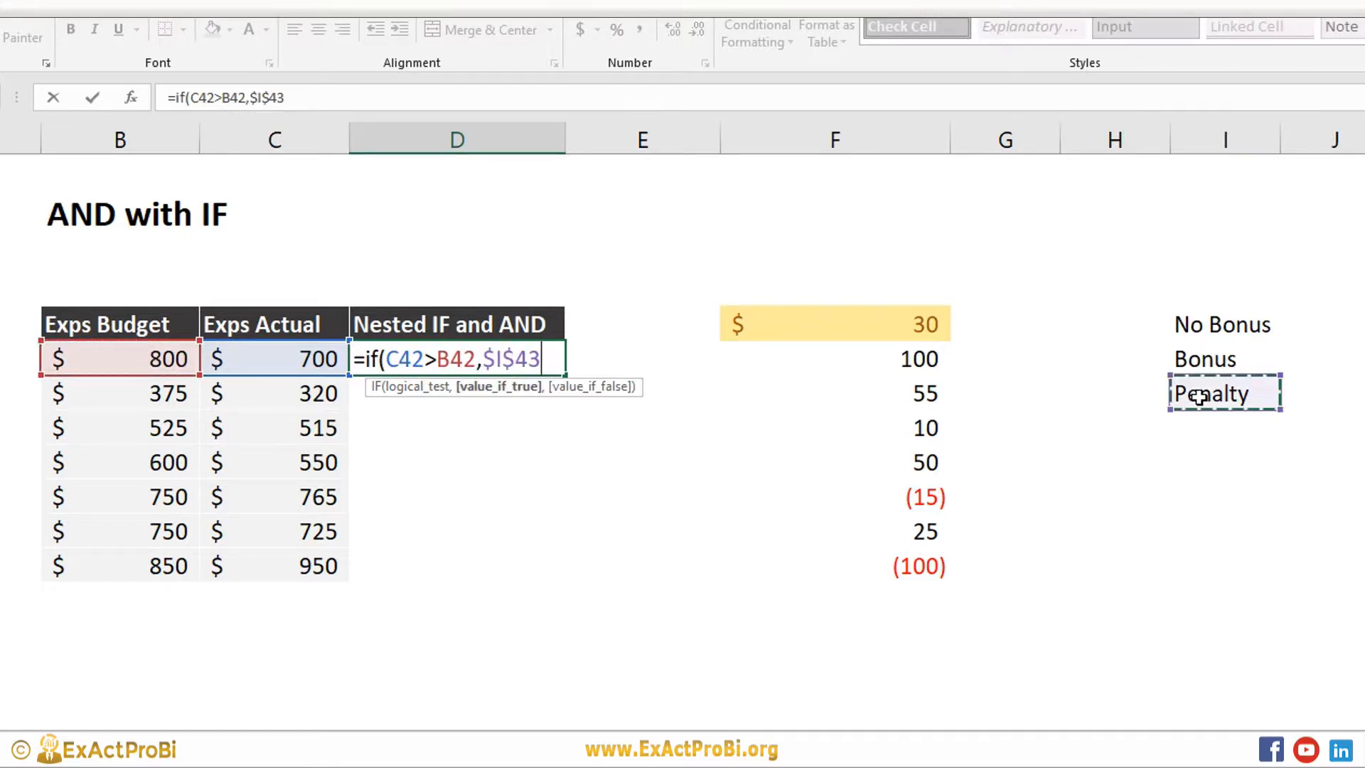
text(,)
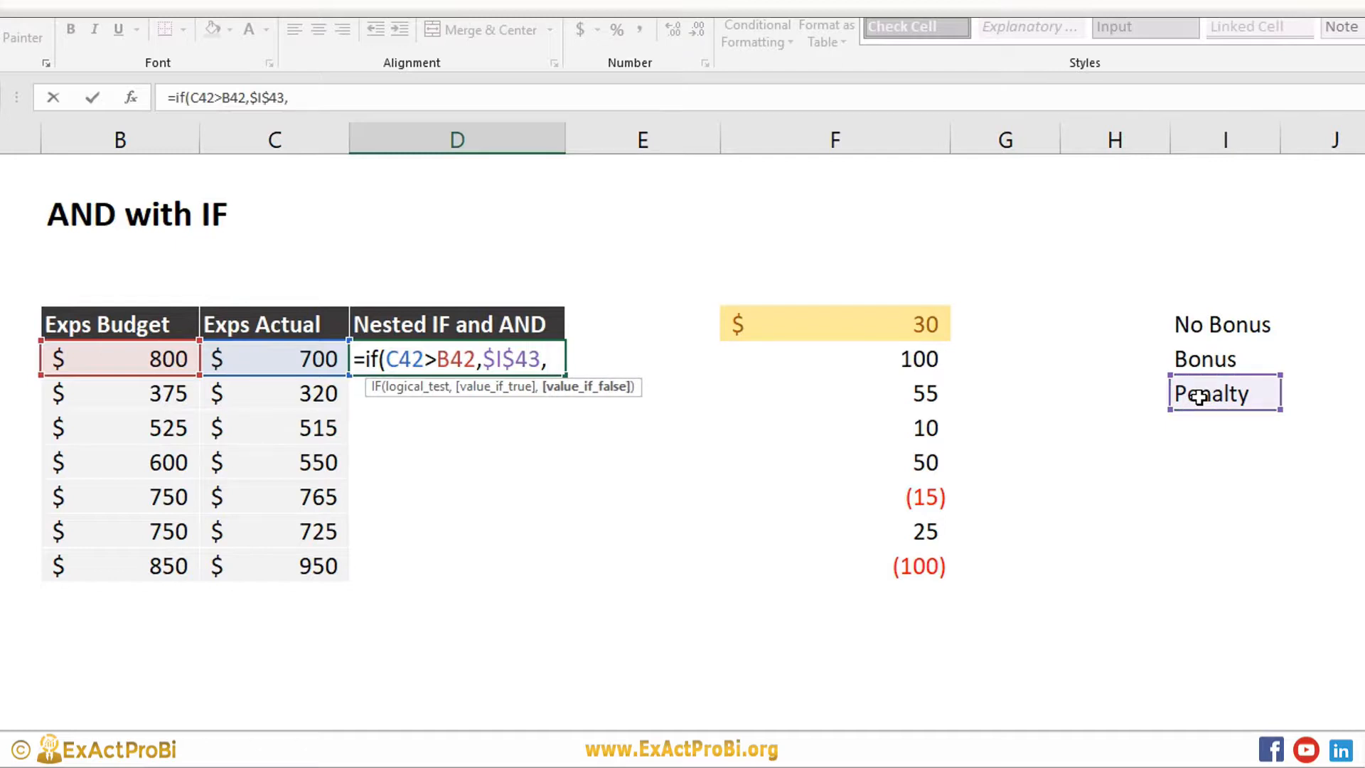
Nest a second IF as the value if false, testing an AND function with B42-C42>F41 as its first condition
text(if)
text((and)
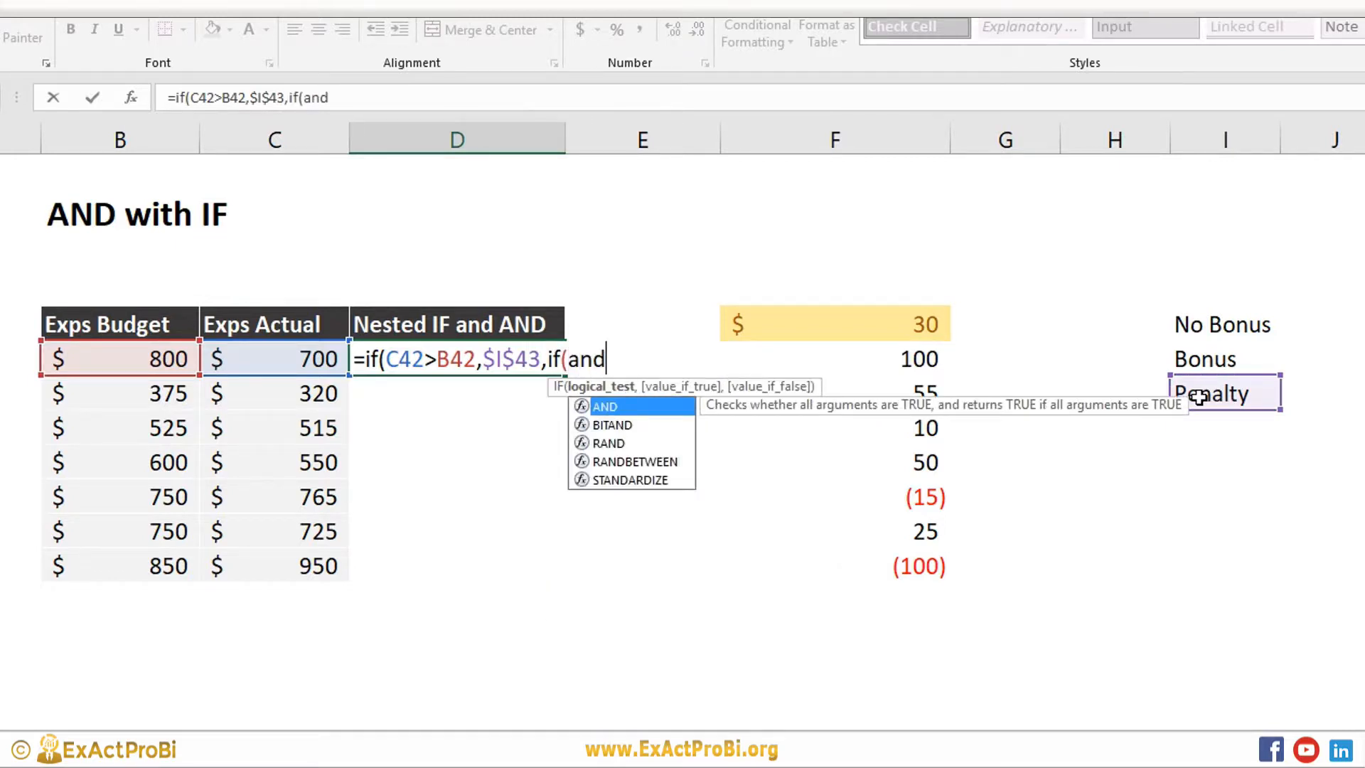
key(Tab)
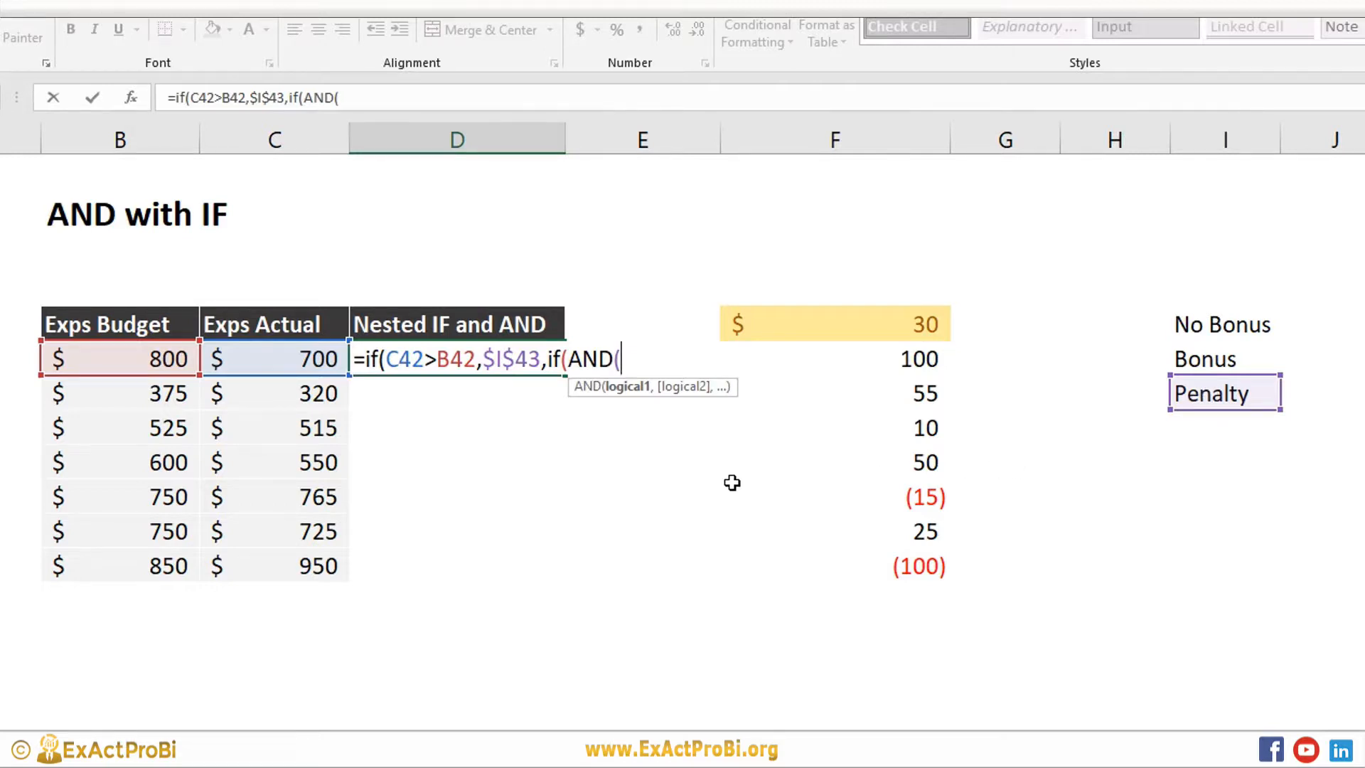
click(143, 359)
text(-)
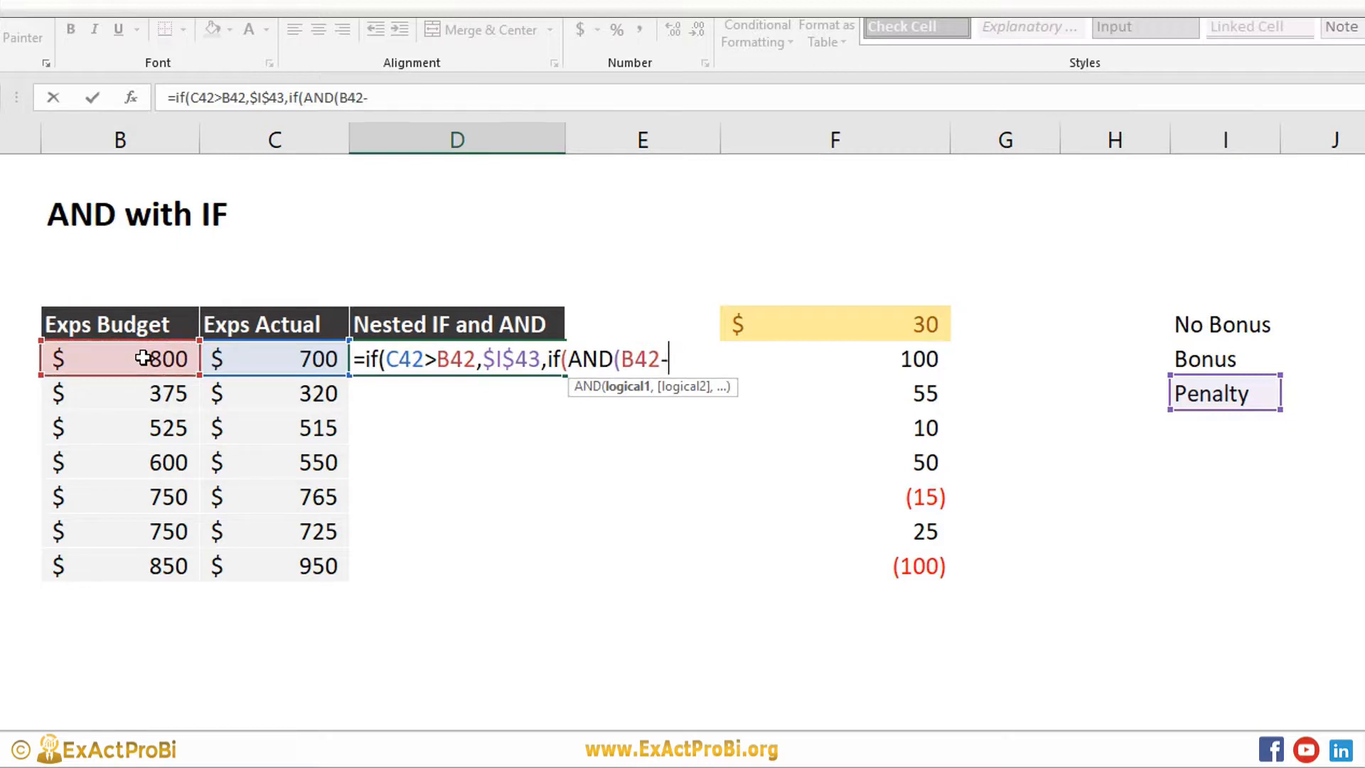
click(259, 359)
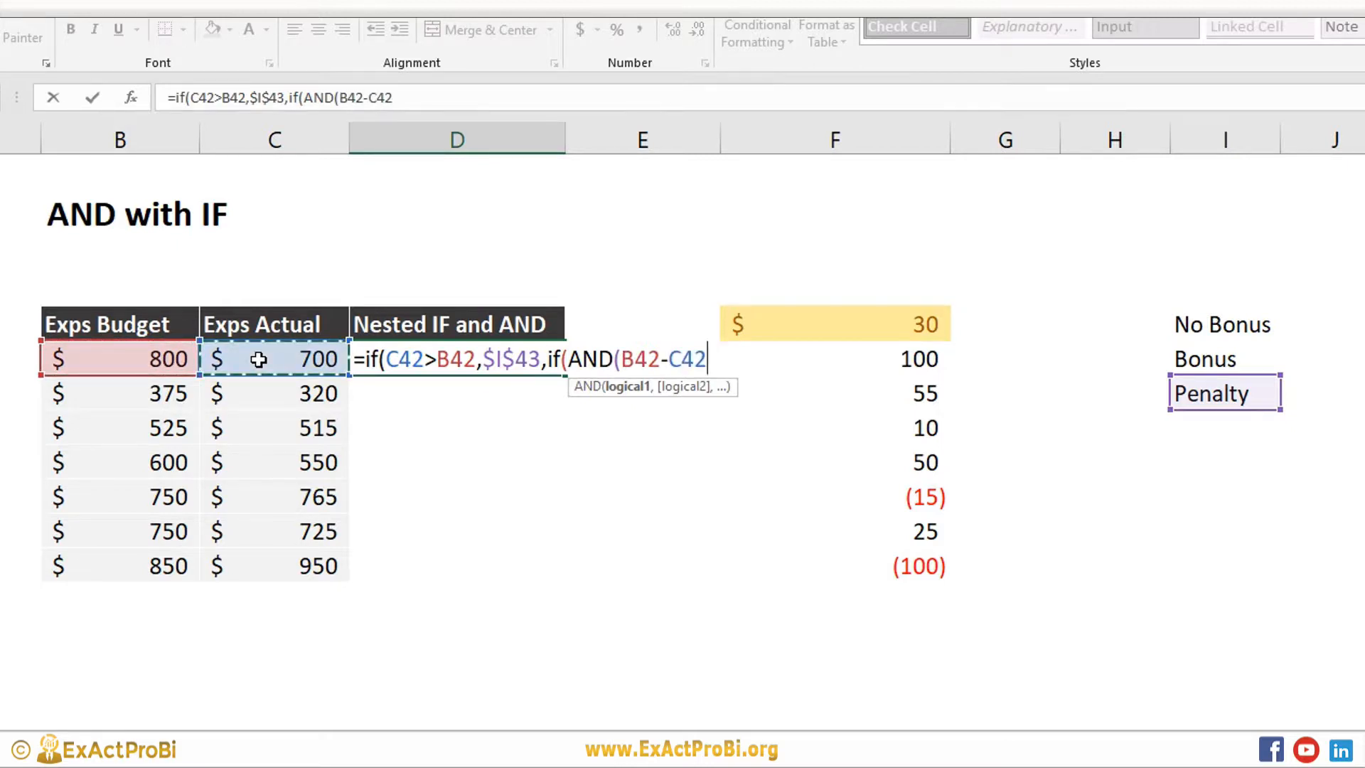
text(>)
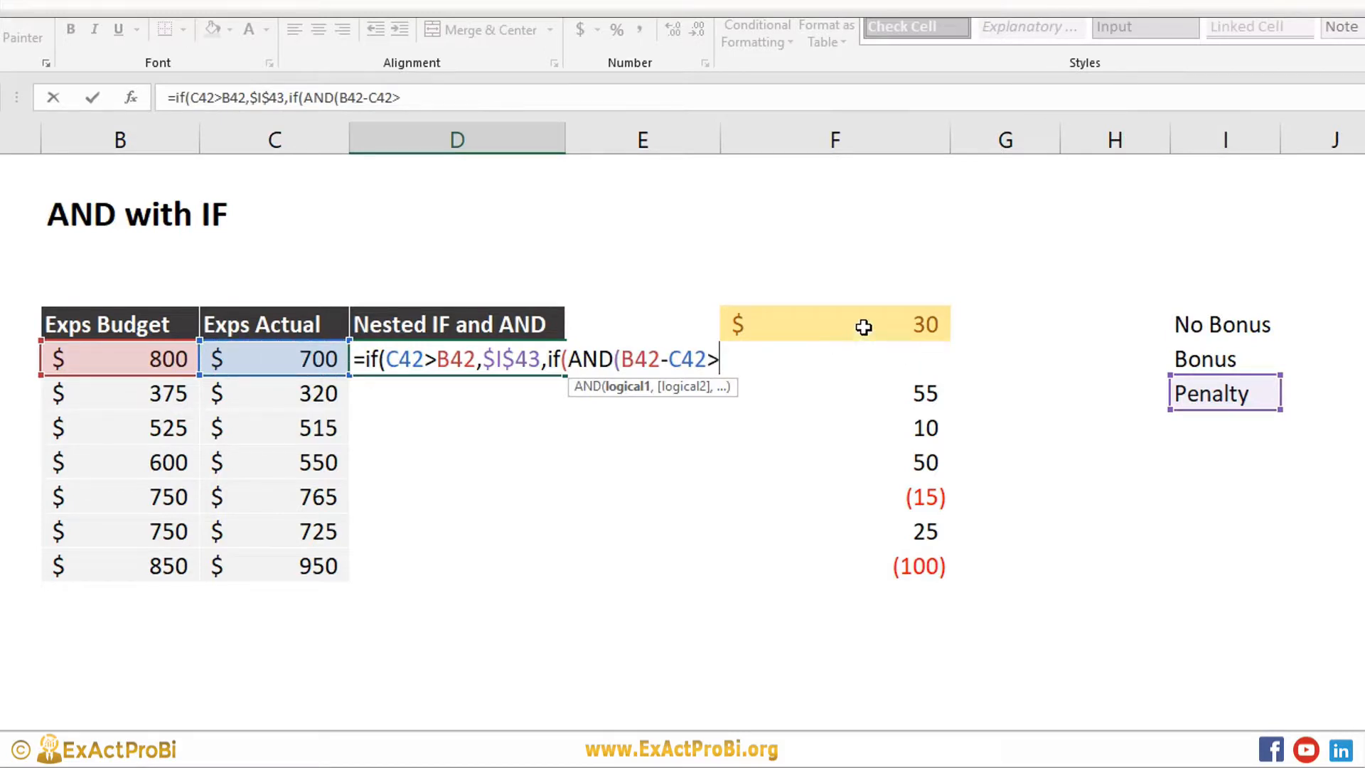
click(860, 327)
text(,)
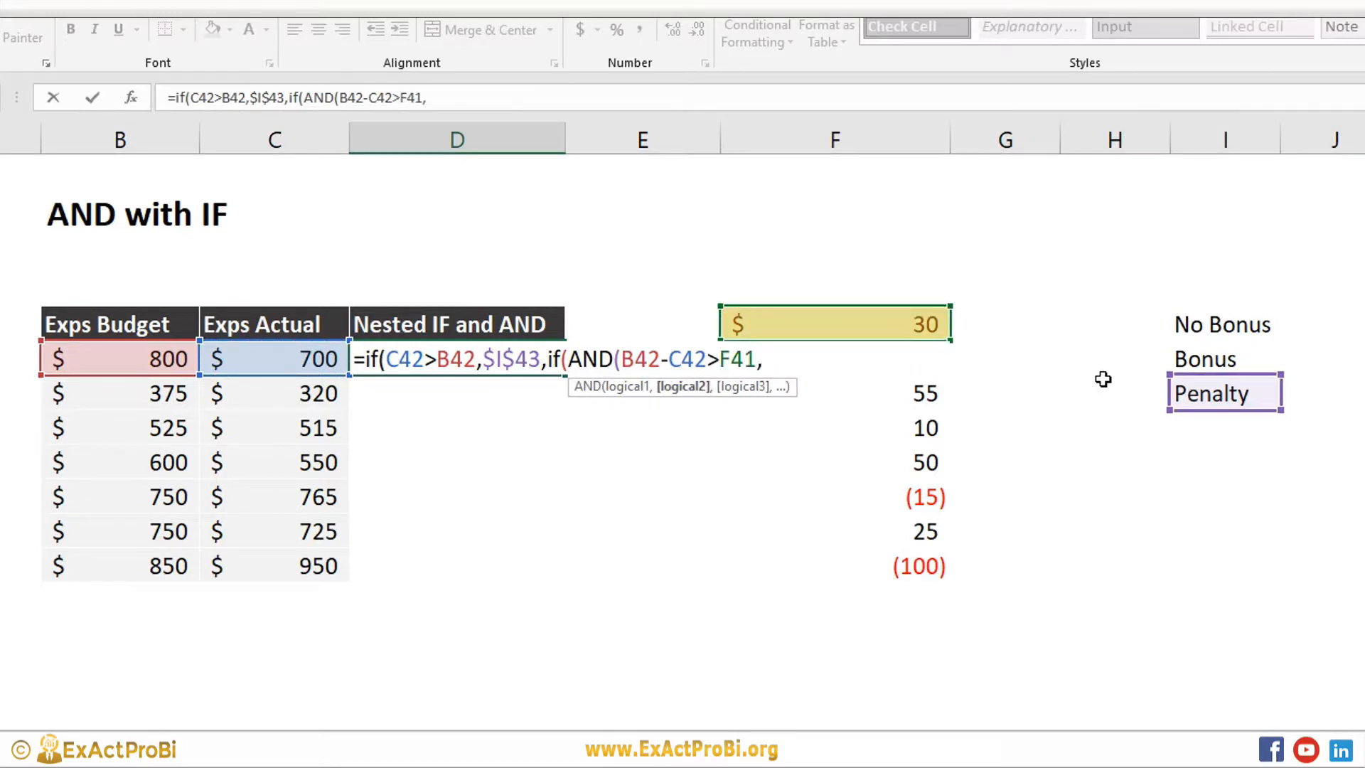
Add C42<B42 as the second AND condition and close the AND function
click(251, 359)
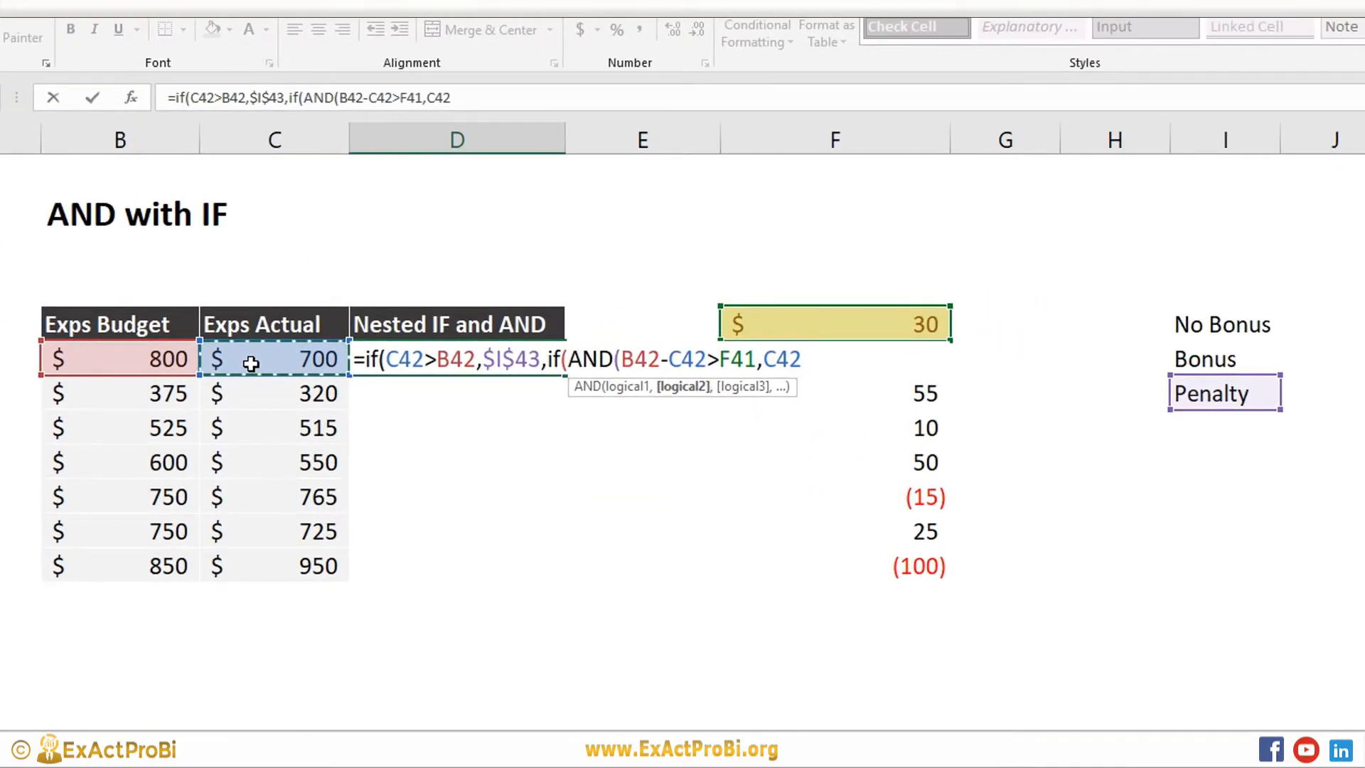
text(<)
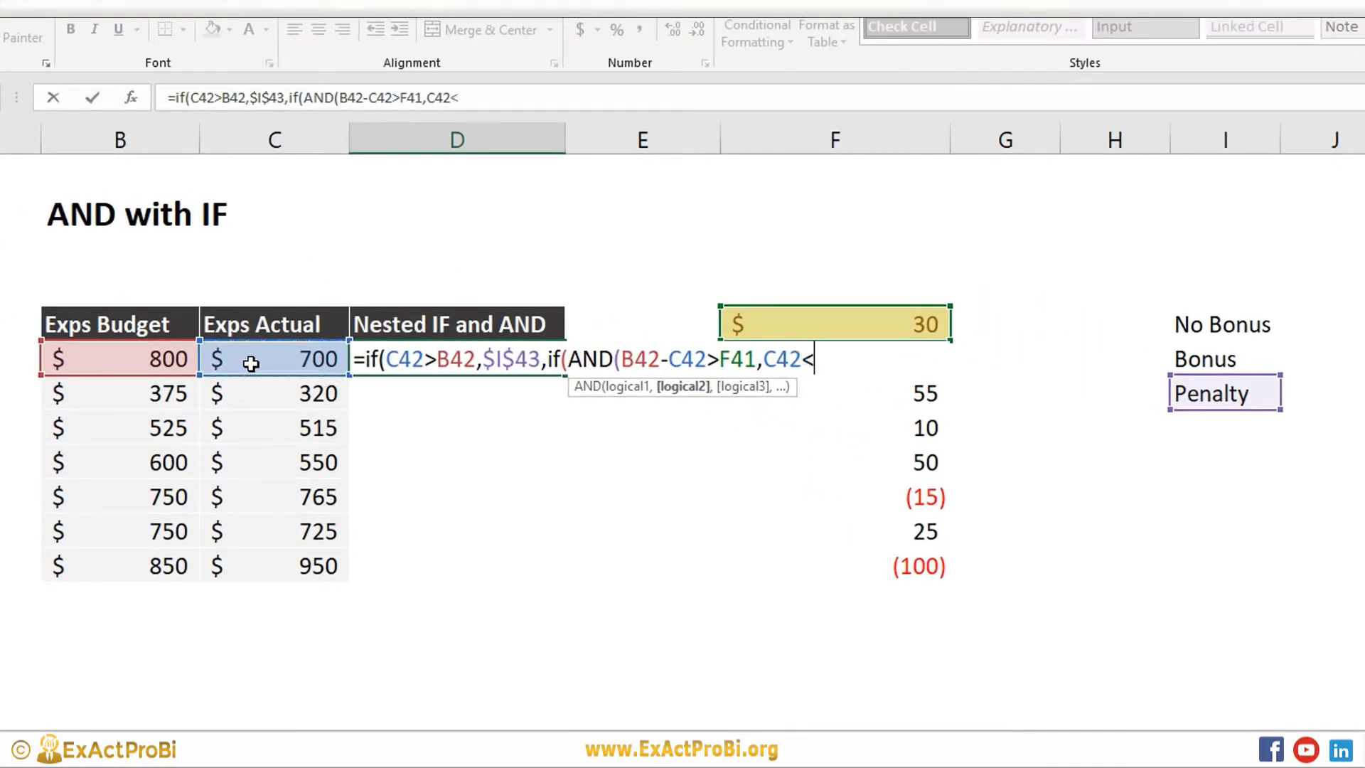
click(121, 357)
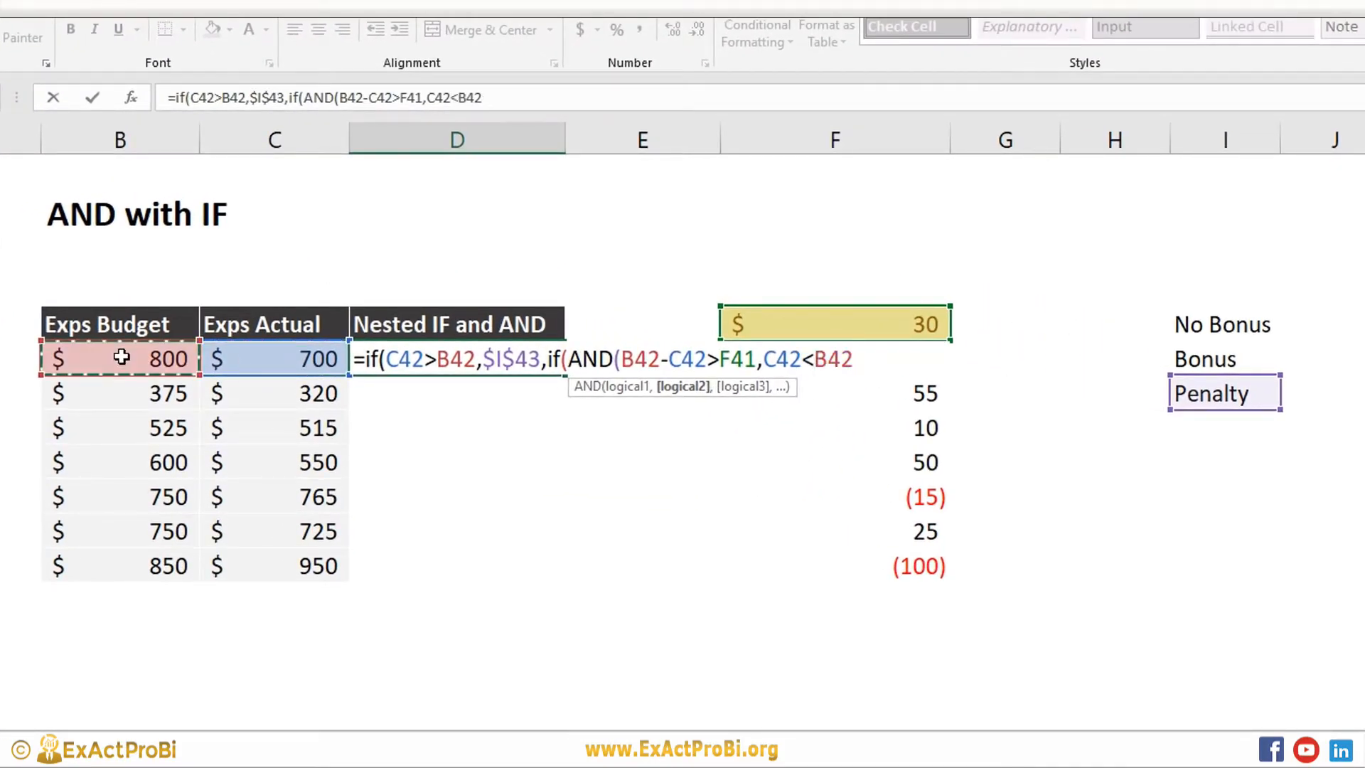
text())
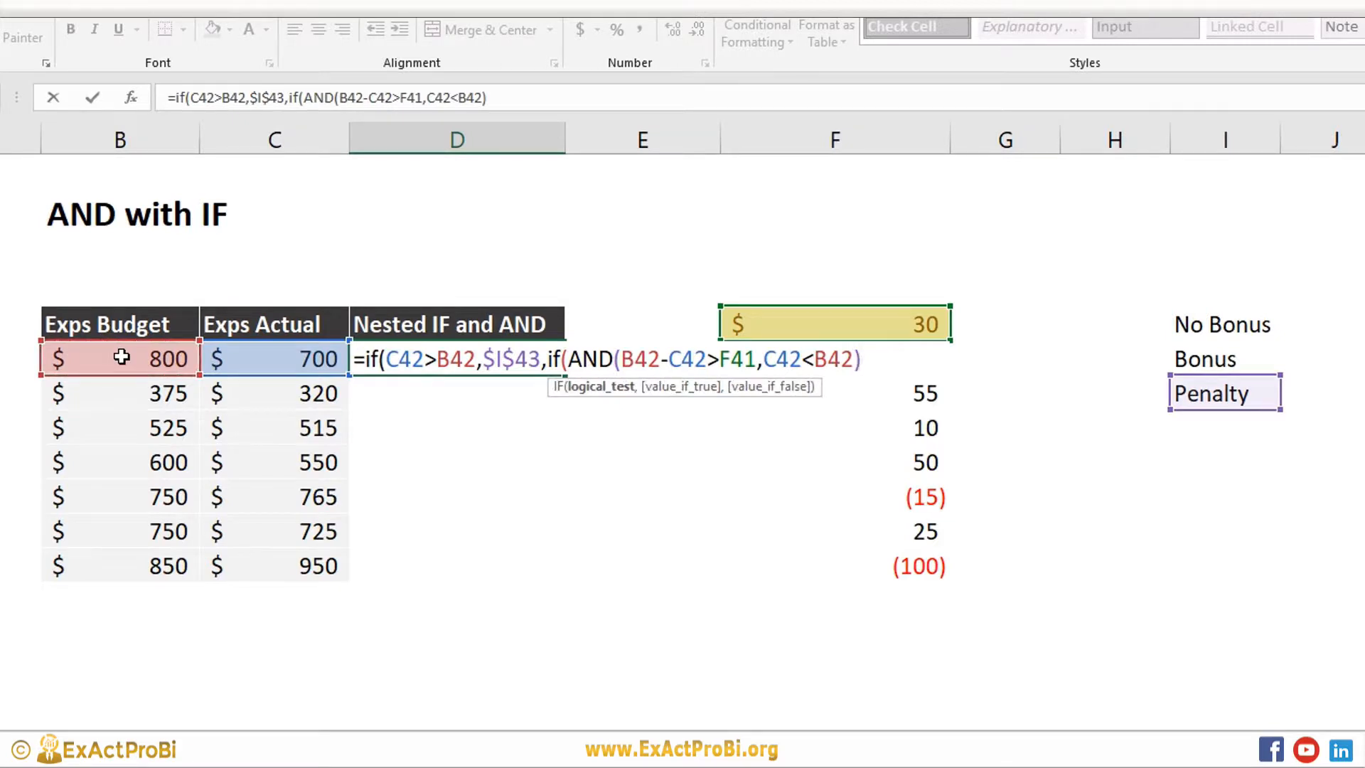
Complete the nested IF in D42 with $I$42 (Bonus) if true and $I$41 (No Bonus) if false, and enter the formula
text(,)
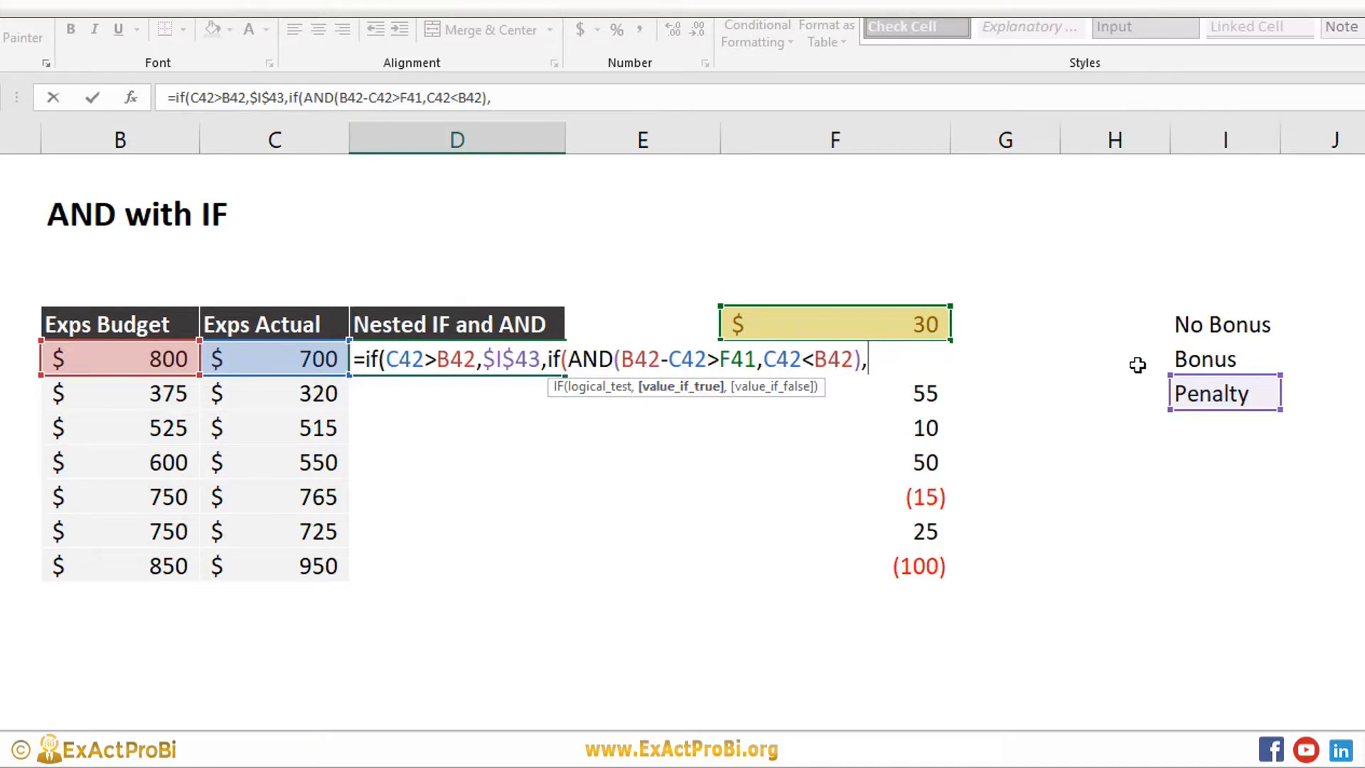
click(1194, 360)
key(F4)
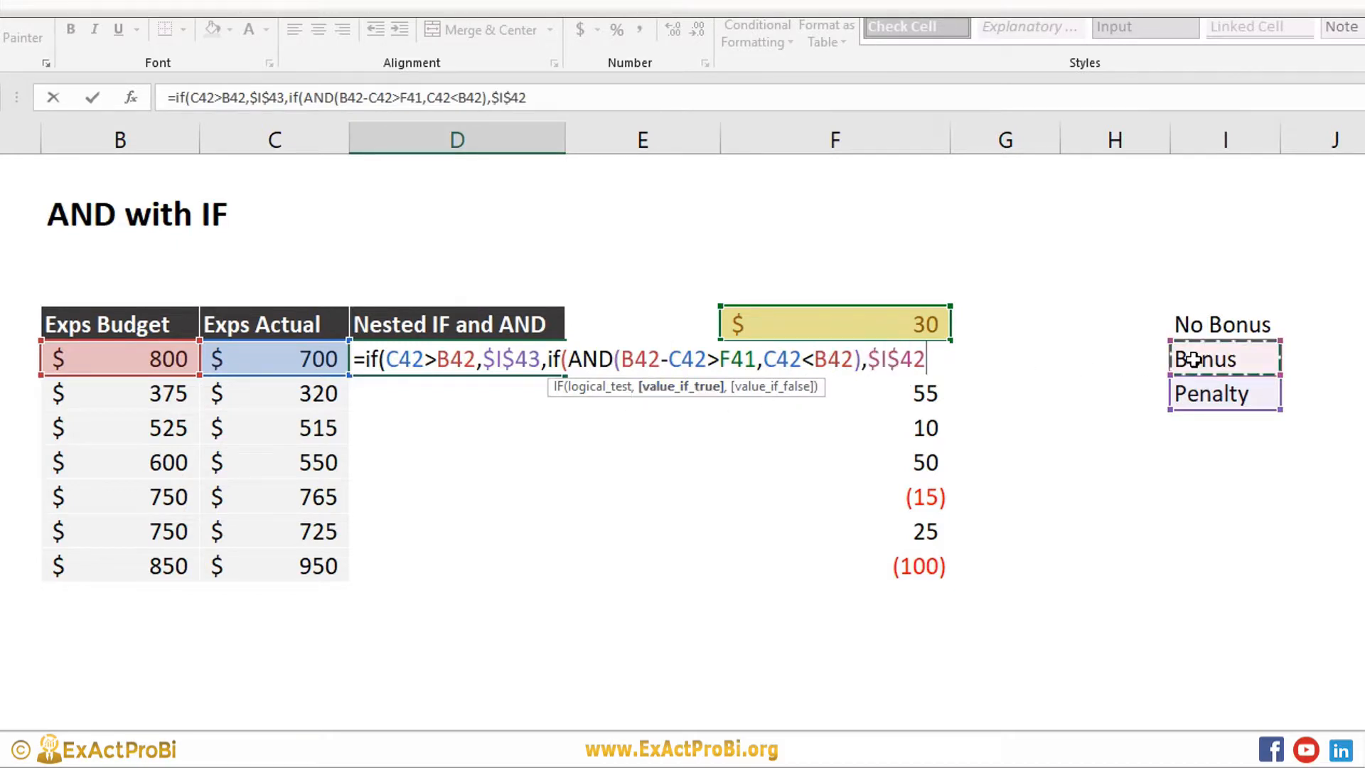
text(,)
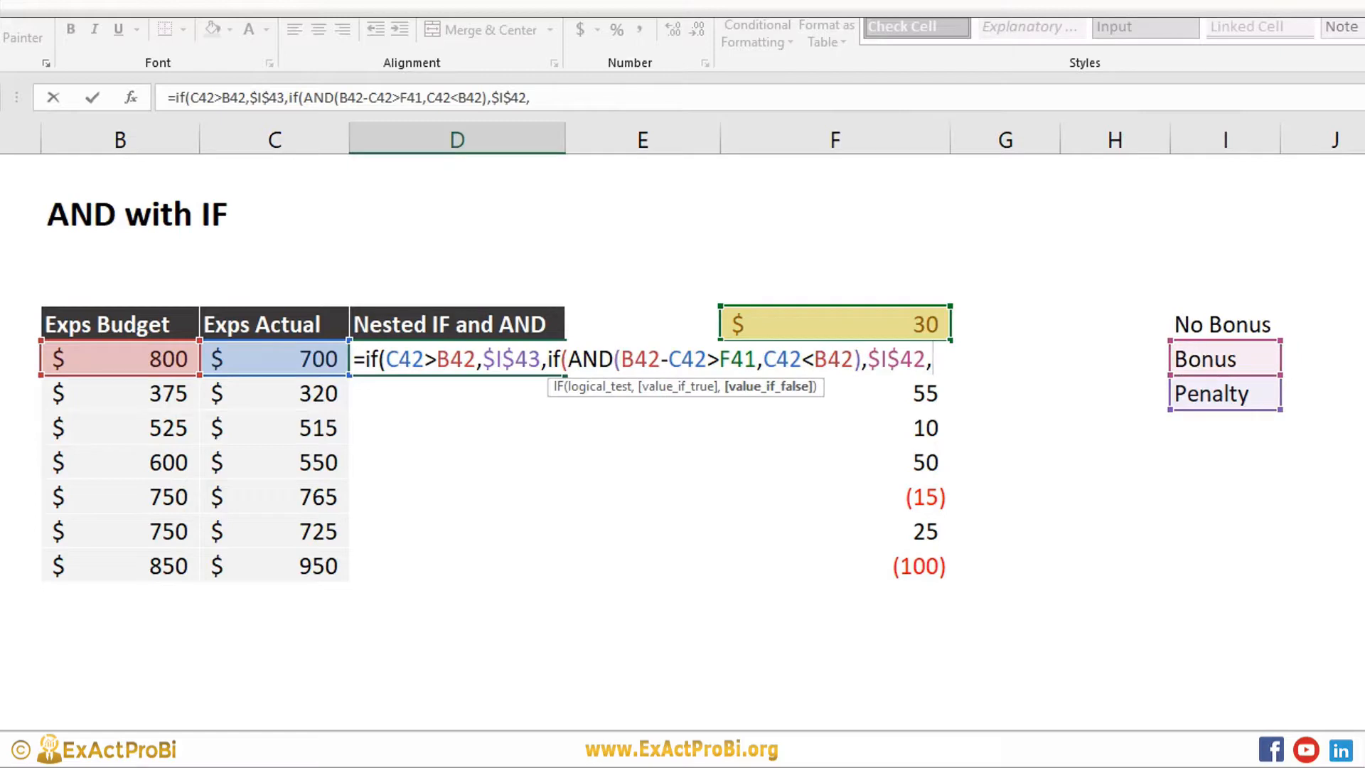
click(1238, 325)
key(F4)
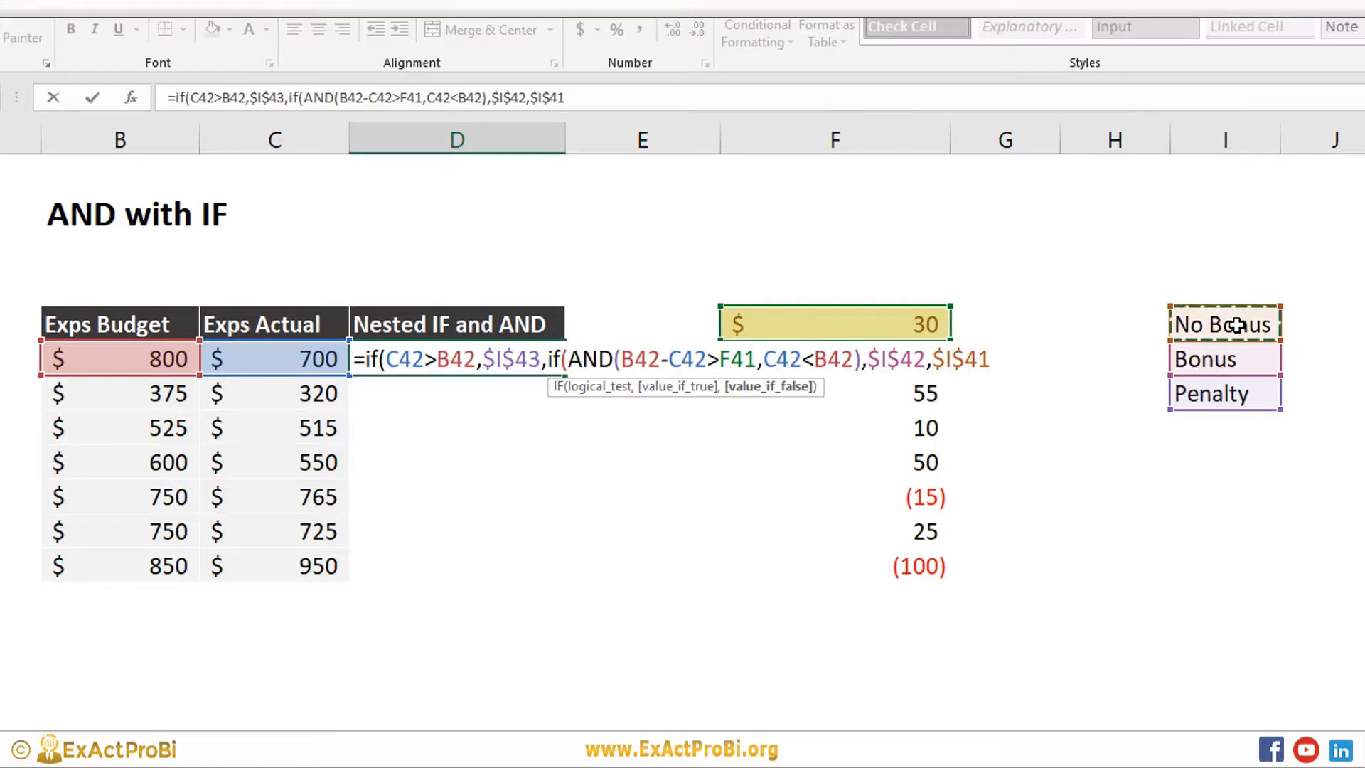
text()))
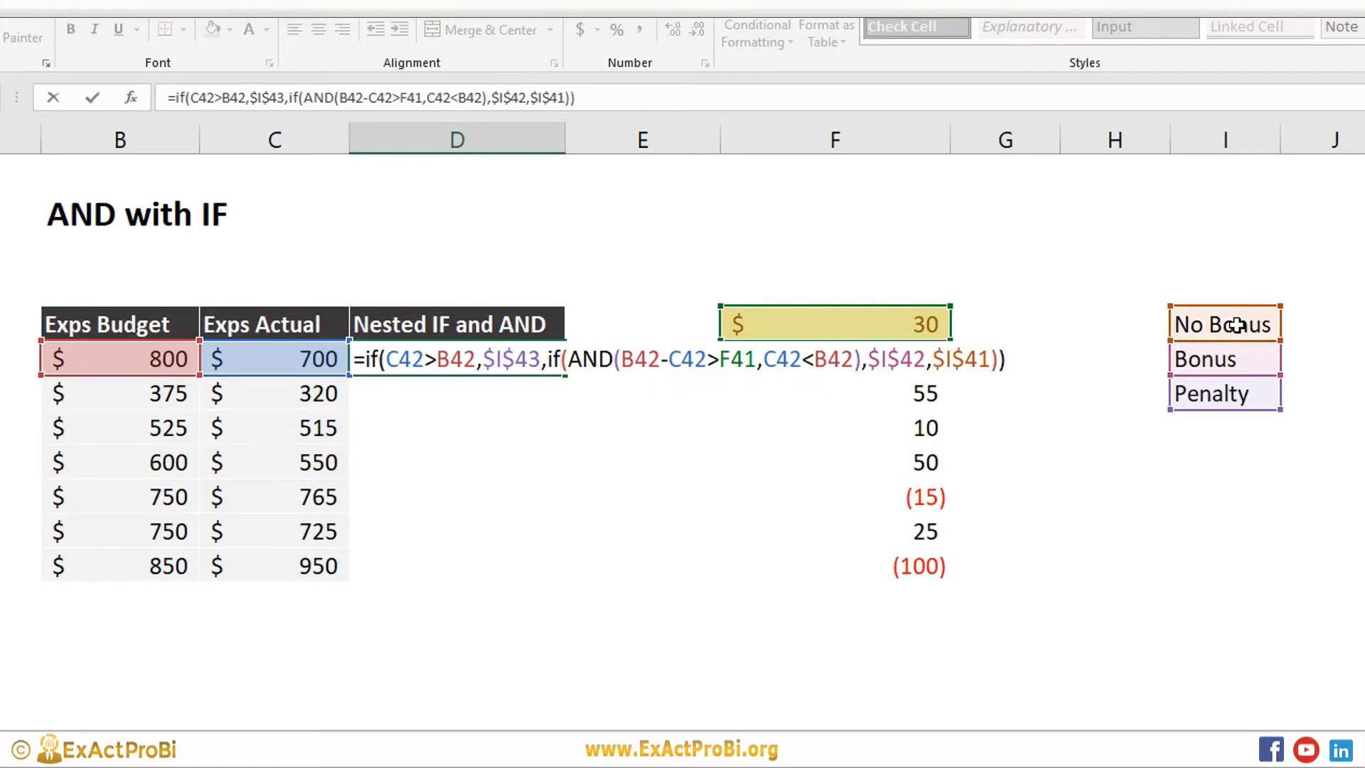
key(Return)
key(Up)
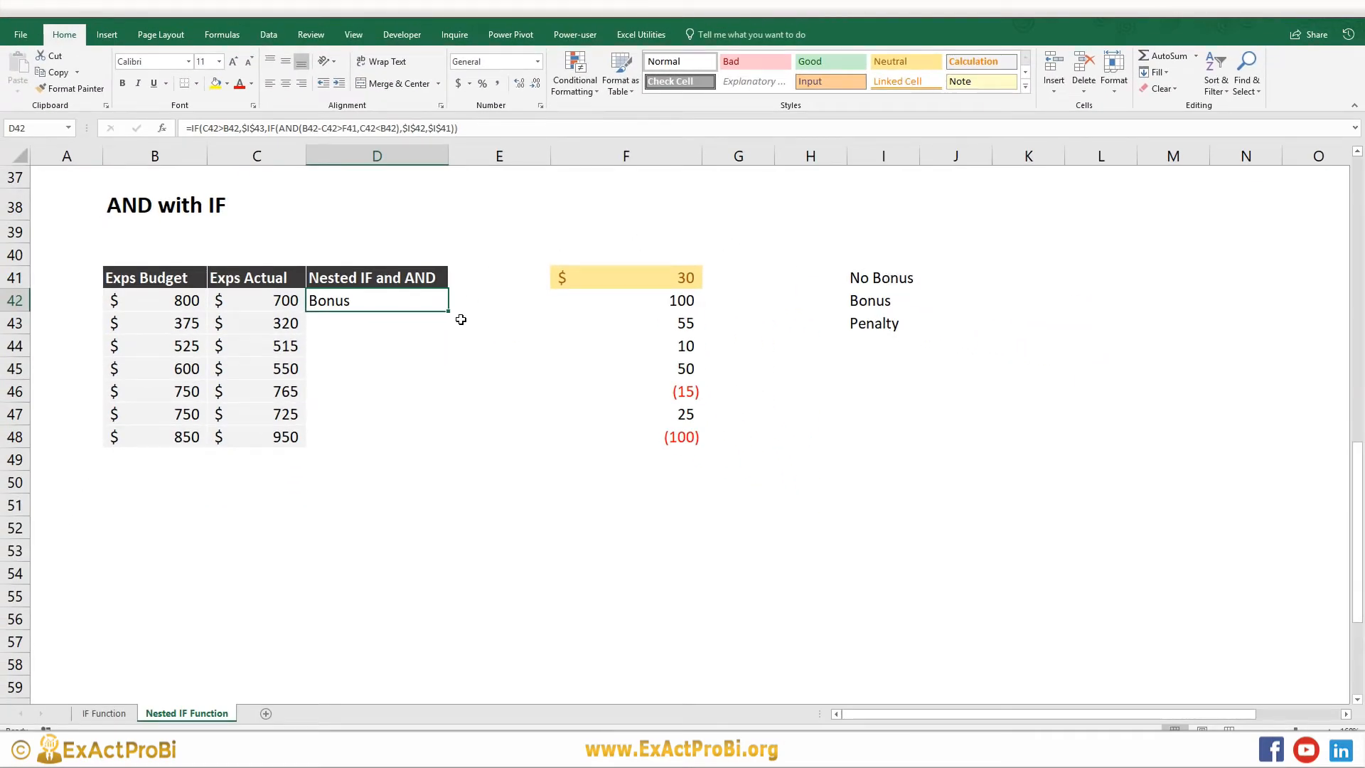
Fill the D42 formula down to D48 and check the results in D43 and D44 against the difference in F43
drag(447, 312, 437, 447)
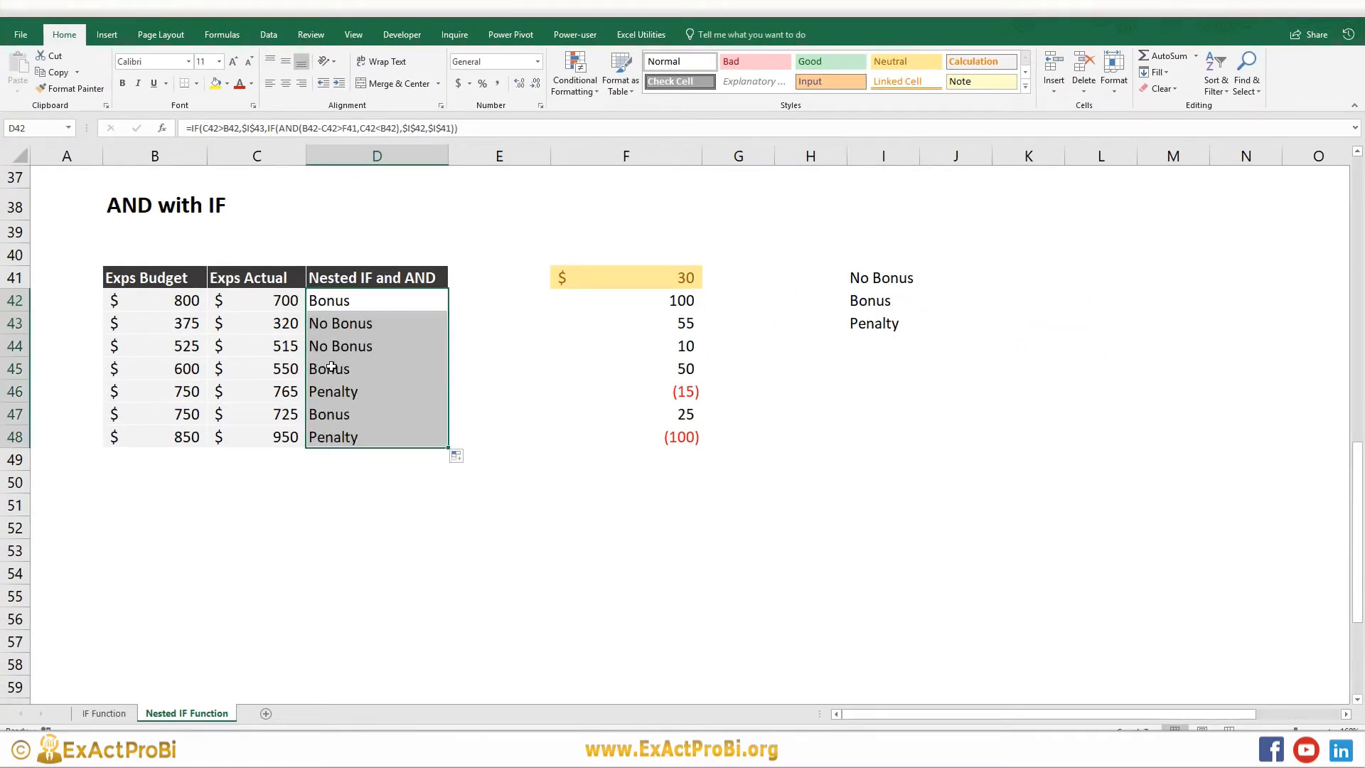
click(325, 322)
click(333, 348)
click(649, 327)
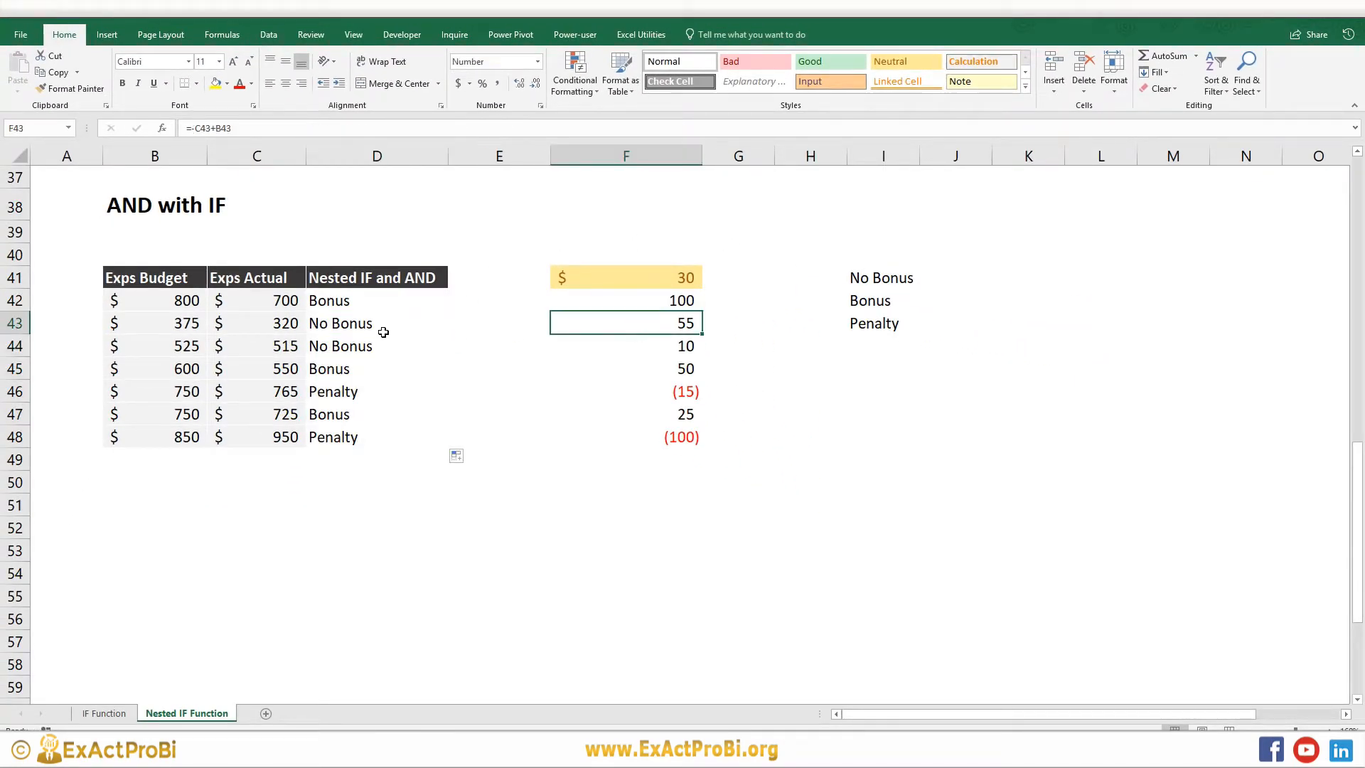
drag(335, 325, 332, 344)
Make the threshold reference in the D42 formula absolute as $F$41
click(323, 304)
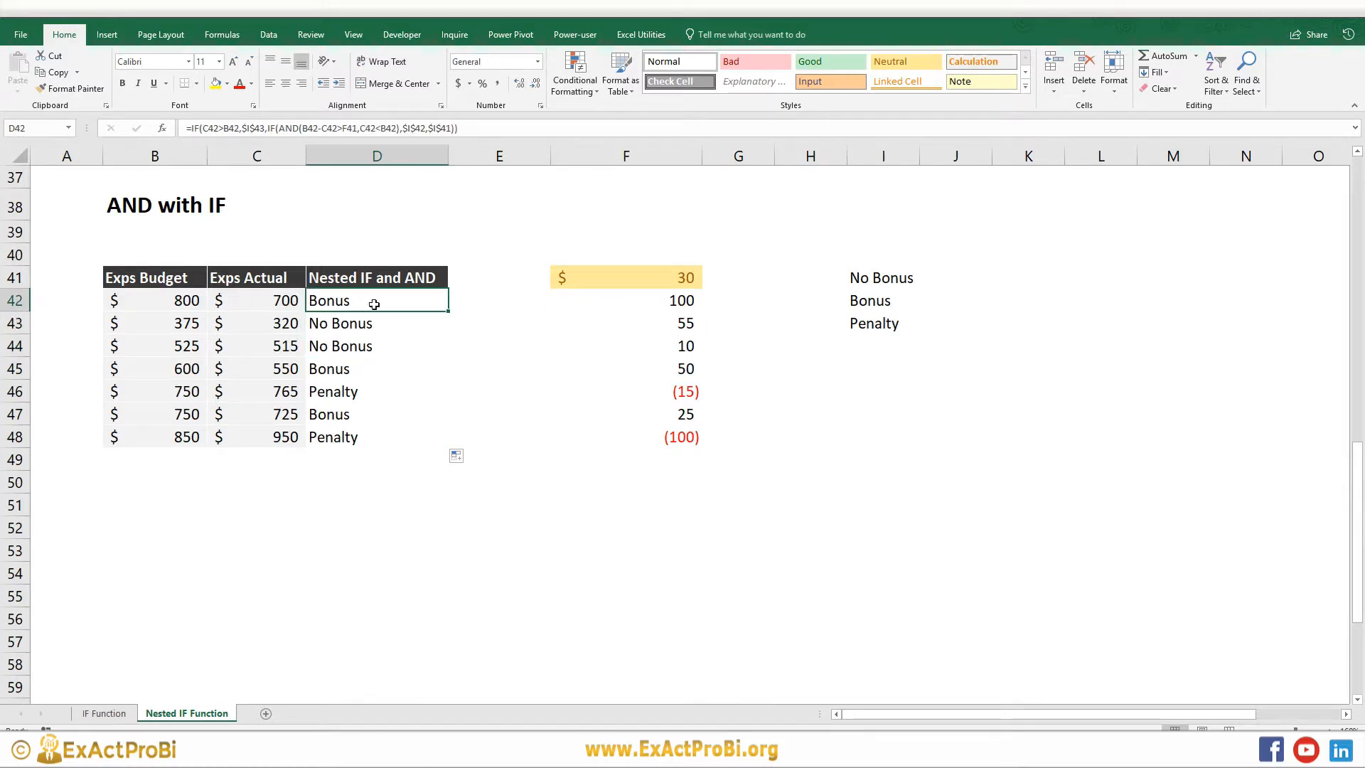
click(645, 302)
click(638, 324)
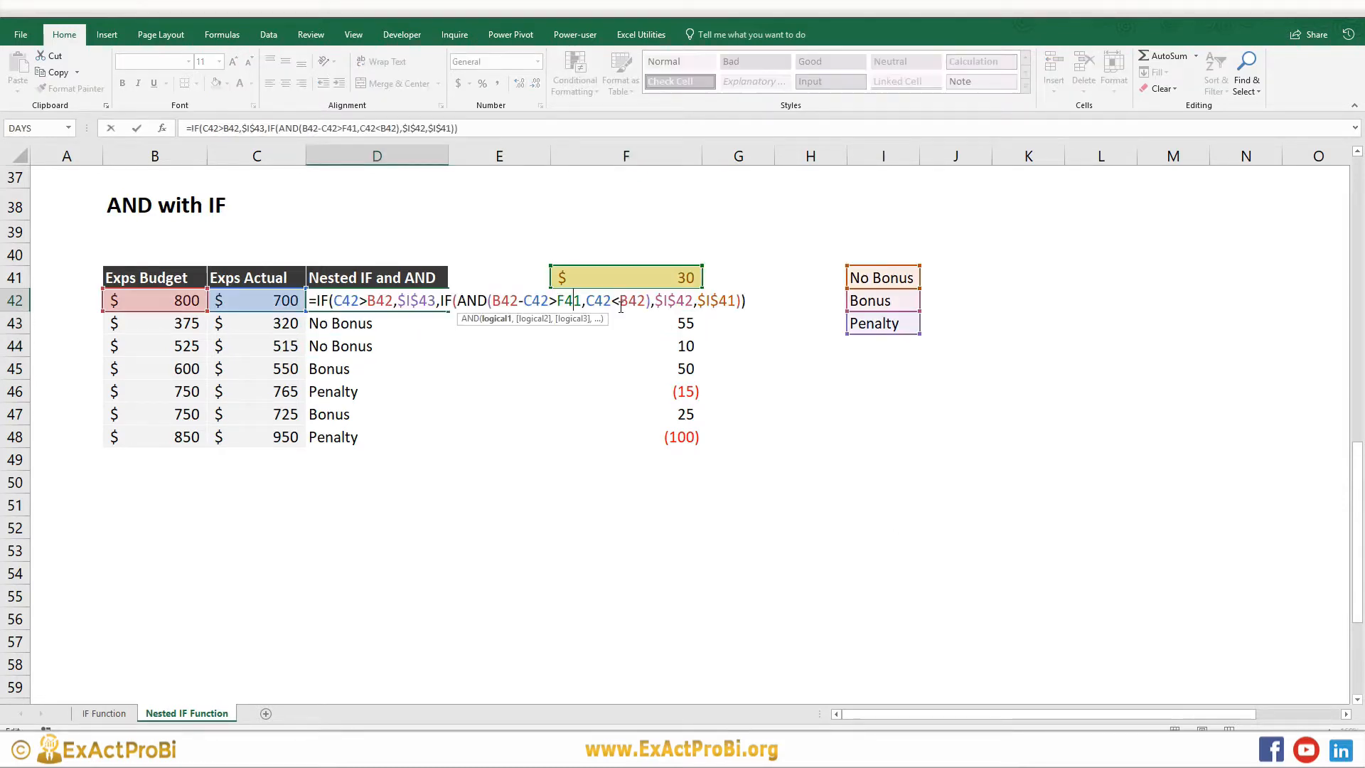
key(F4)
key(Return)
key(Up)
Copy the corrected D42 formula into D43:D48
key(ctrl+c)
key(Down)
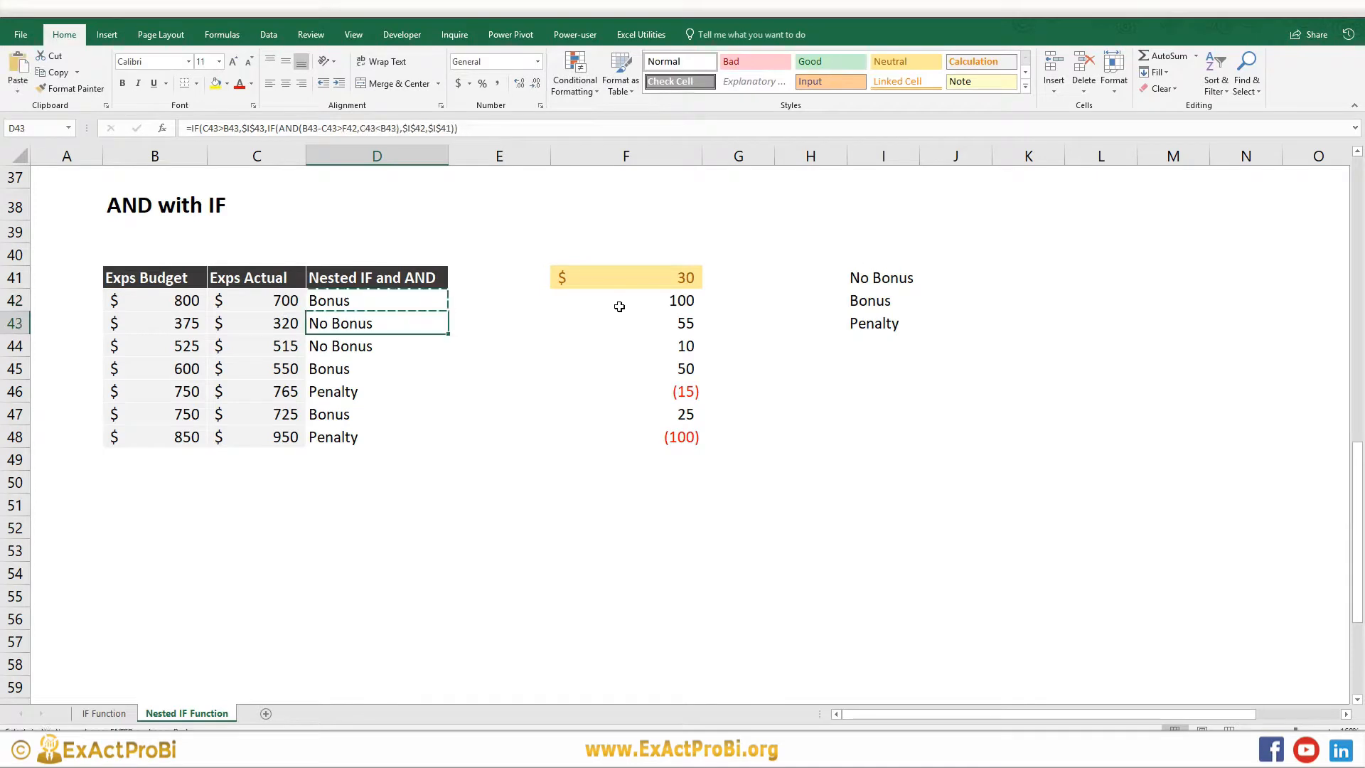
key(shift+Down)
key(shift+Down)
key(shift+Down)
key(shift+Down)
key(shift+Down)
key(ctrl+v)
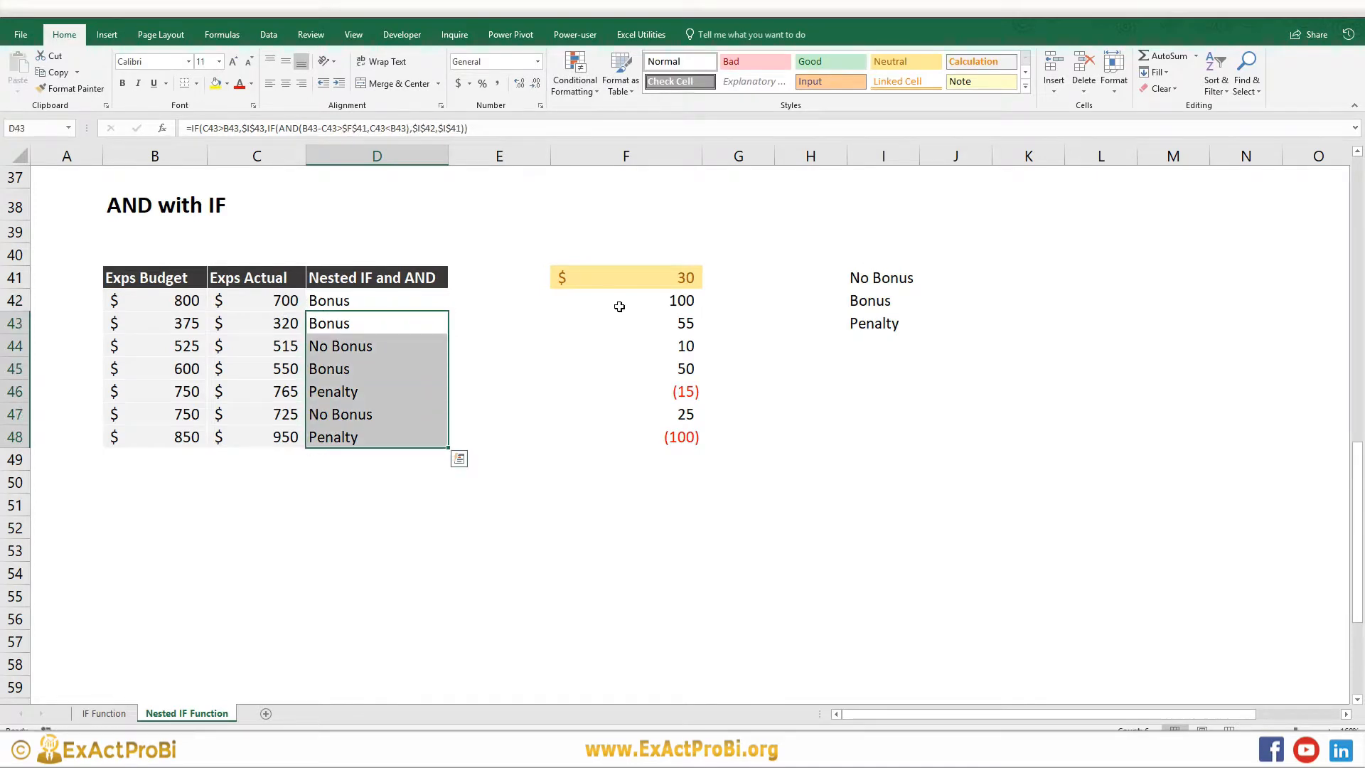
Compare the bonus results in D43:D45 with the budget differences in F42:F45
click(356, 317)
click(659, 306)
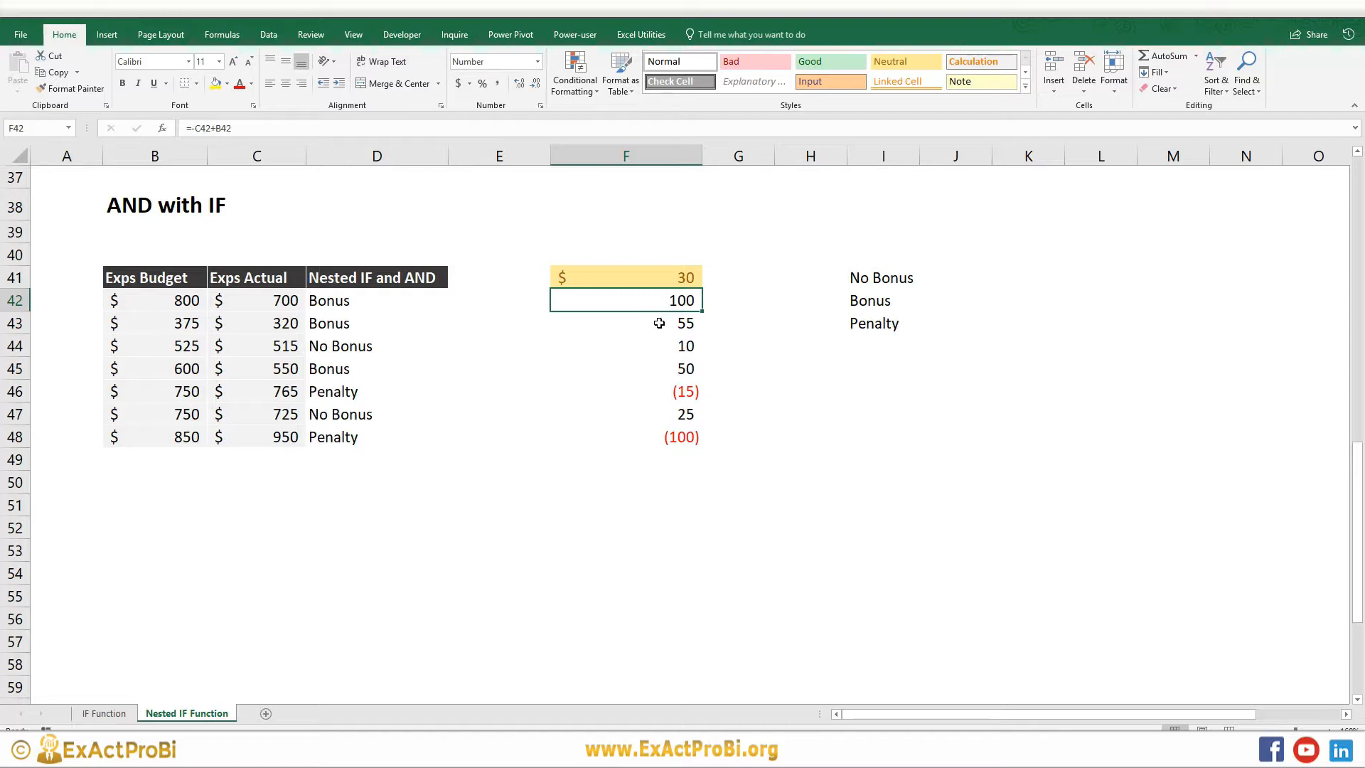
click(659, 322)
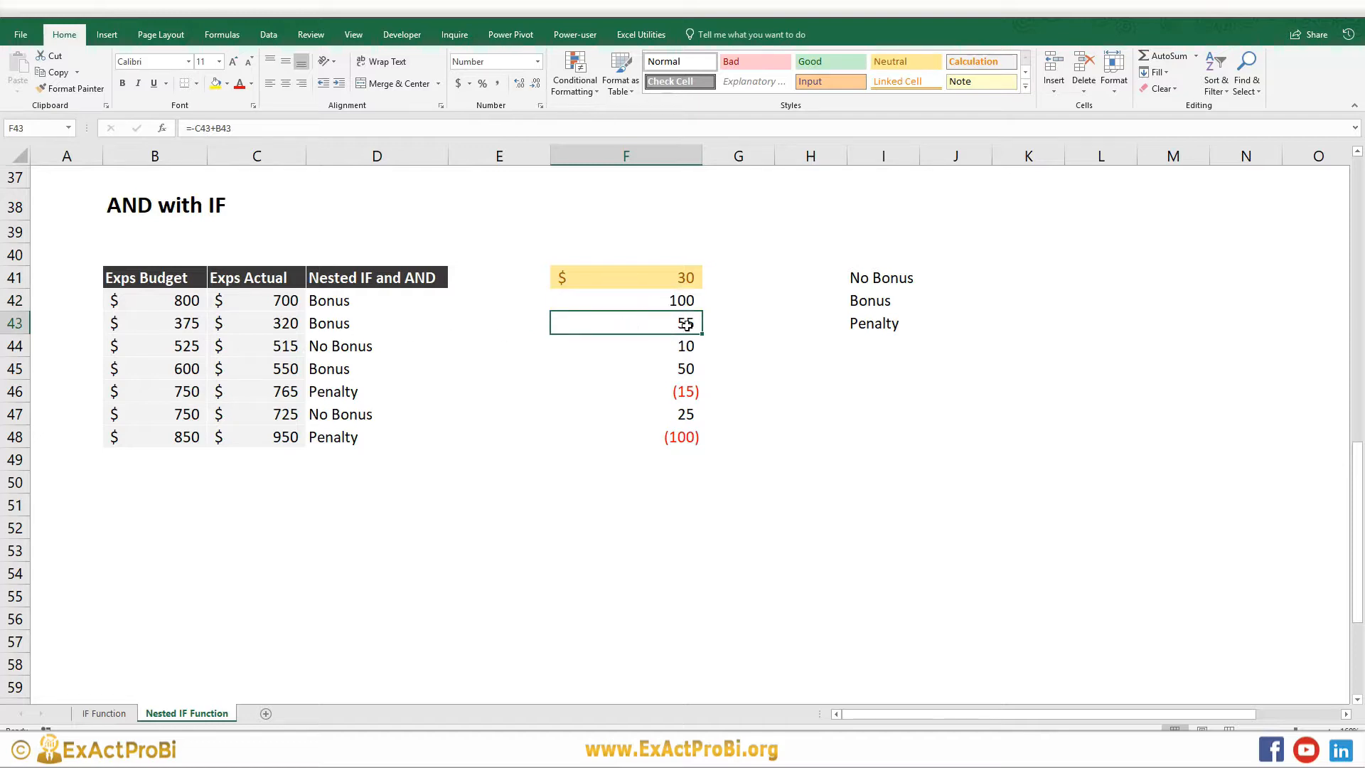
click(676, 353)
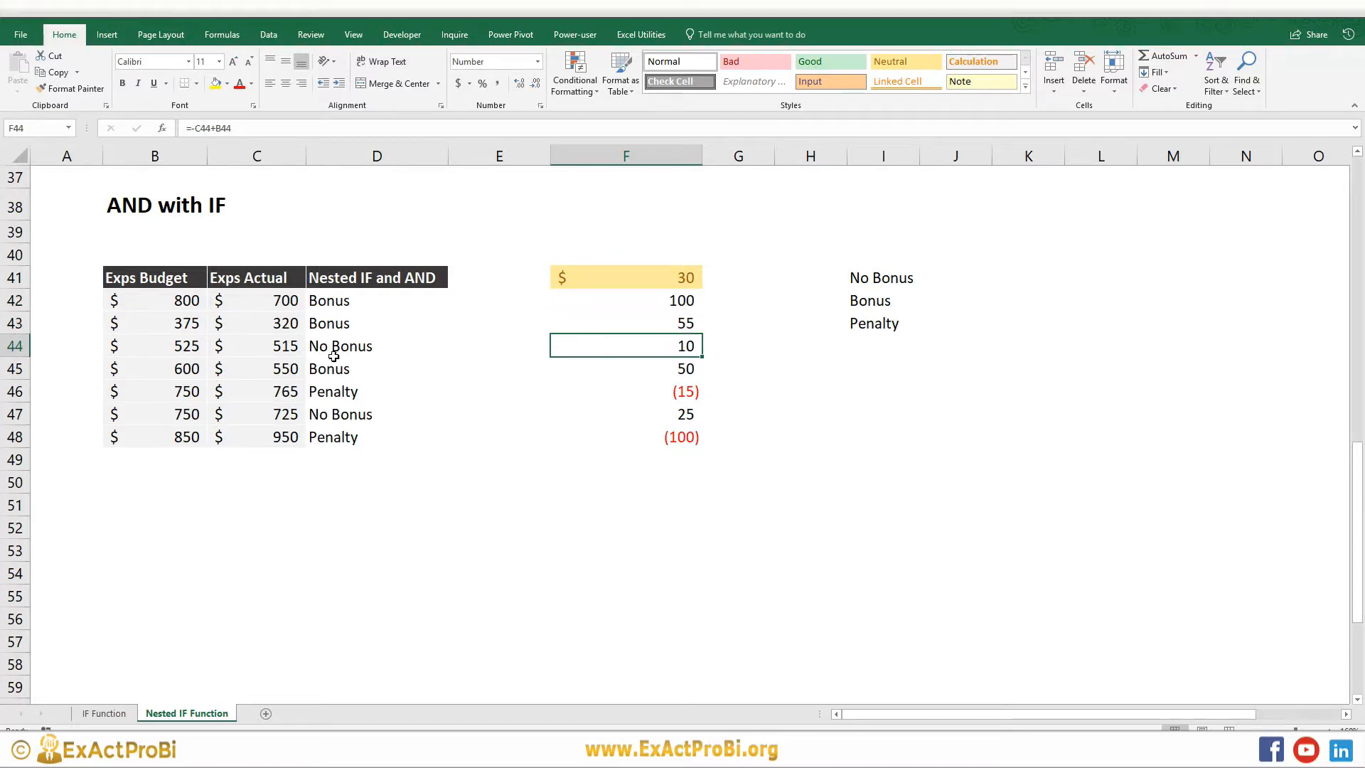
click(334, 354)
click(656, 347)
click(301, 347)
click(329, 341)
click(676, 345)
click(655, 372)
click(339, 373)
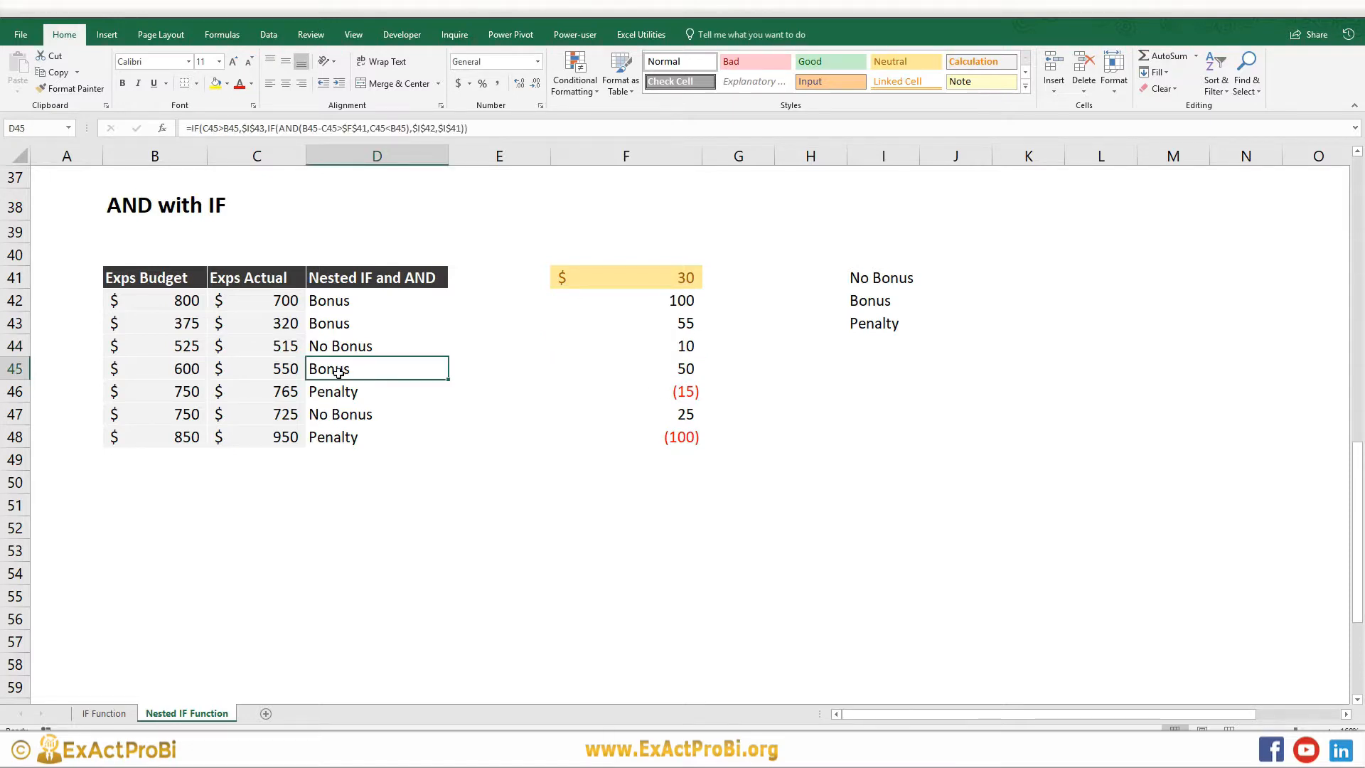
click(677, 372)
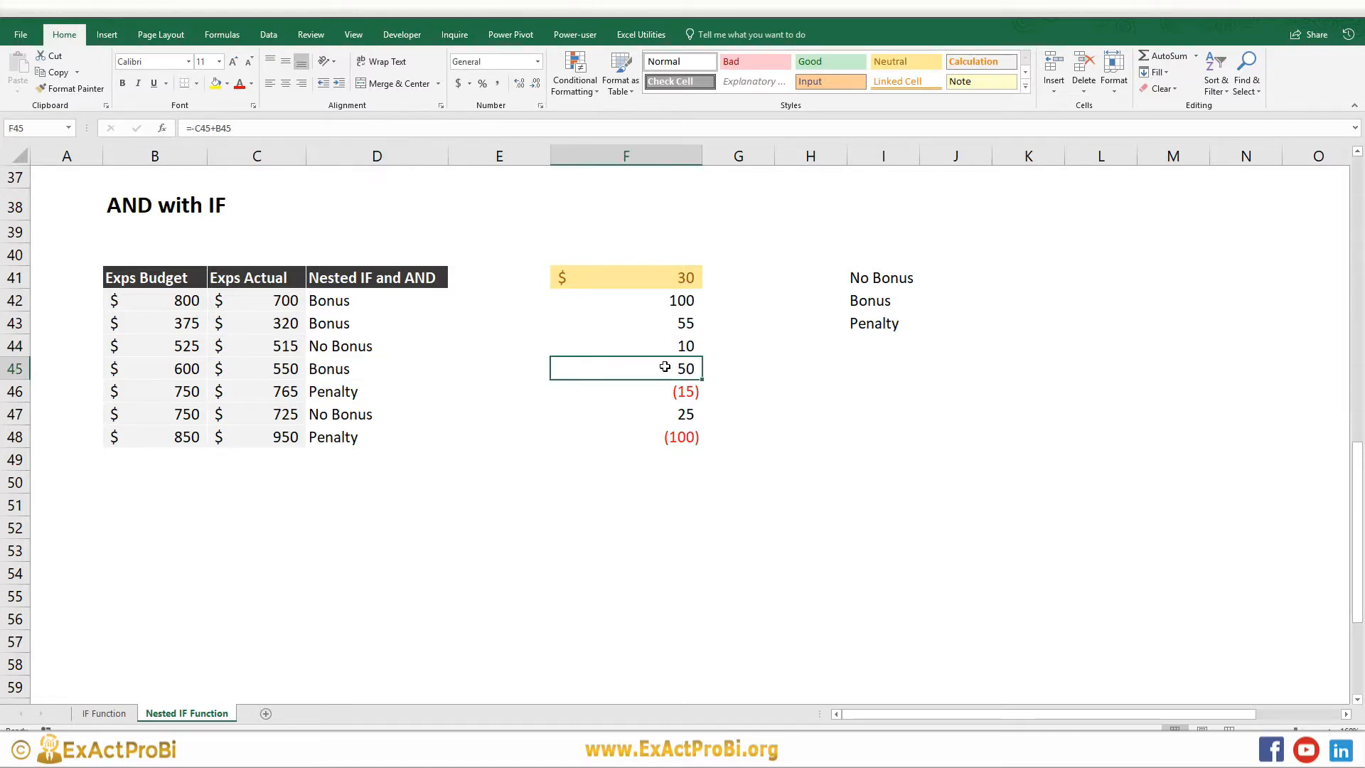
Check the results in D46:D48 against the differences in F46:F48 and the row 46 amounts, and review the whole result column
click(664, 393)
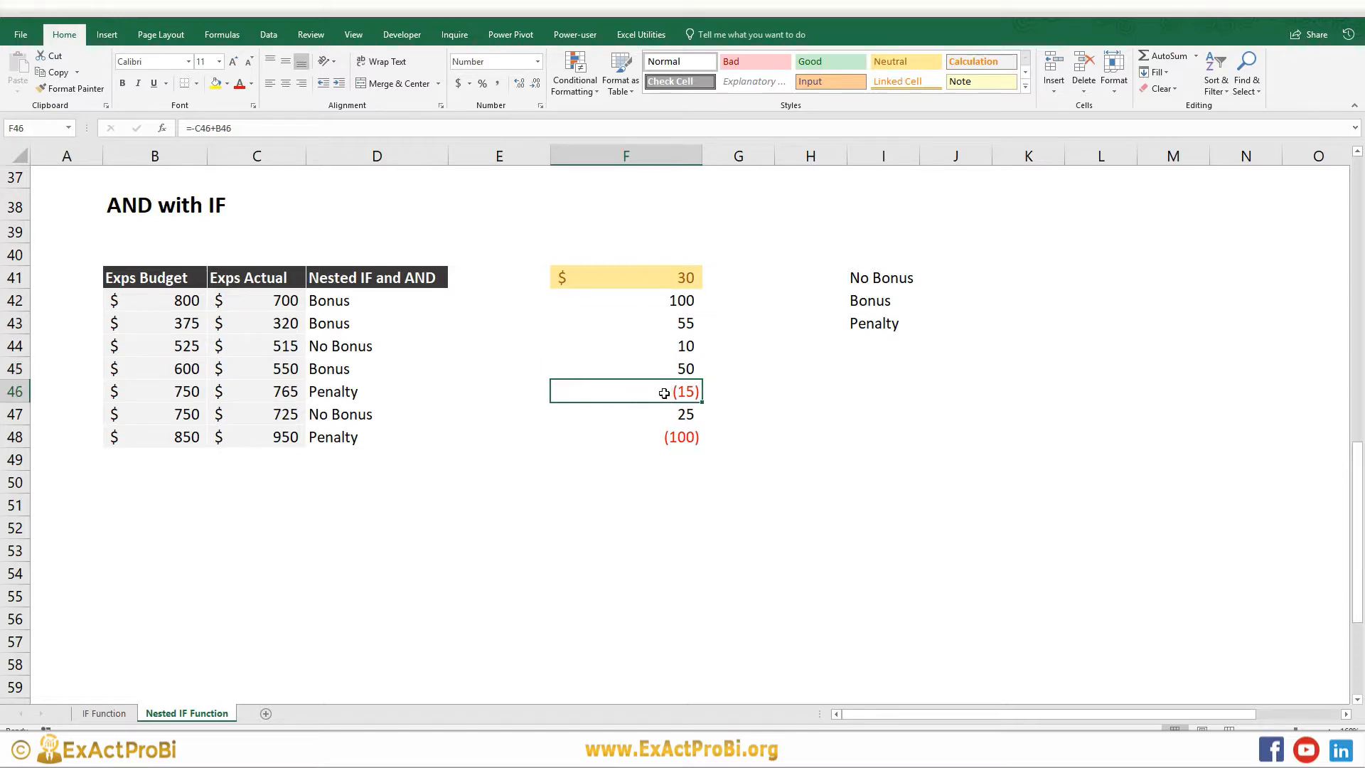
click(345, 393)
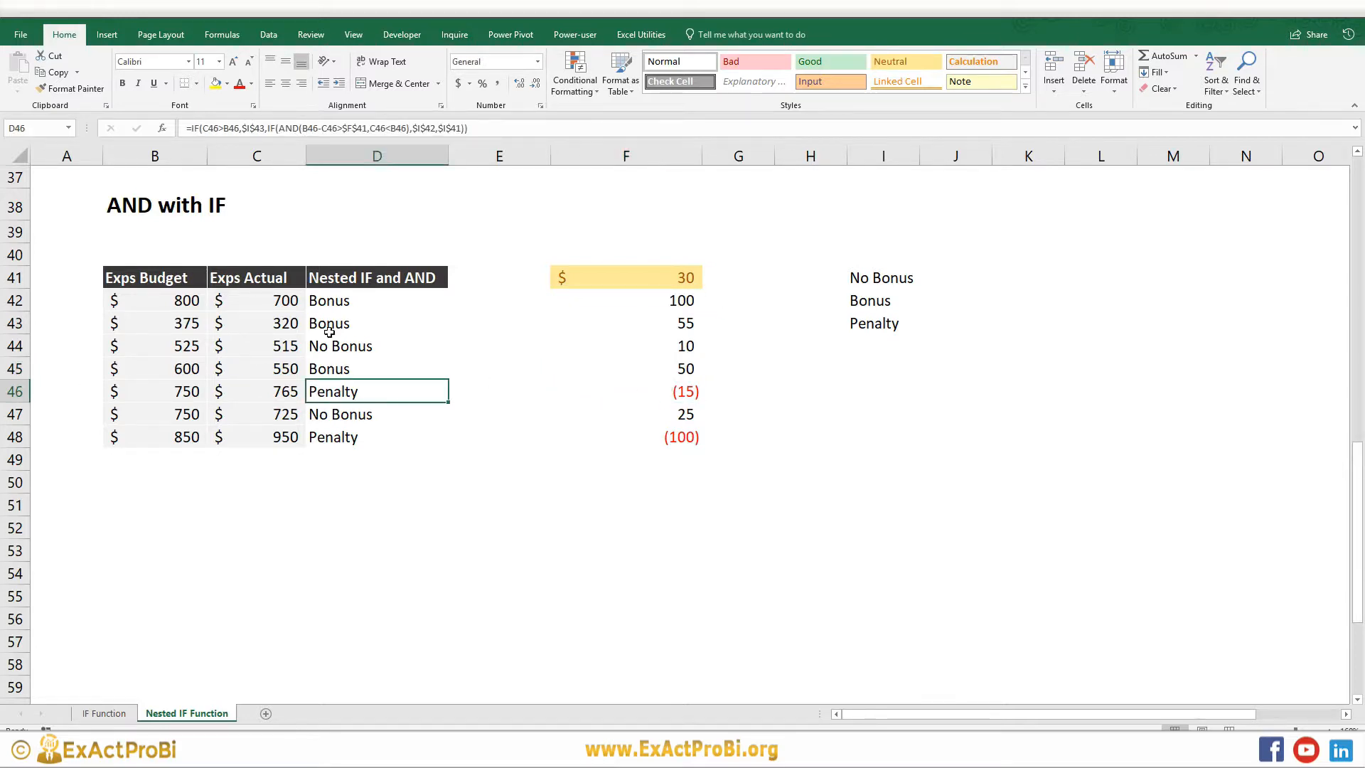
click(697, 395)
click(335, 395)
click(237, 393)
click(158, 393)
click(320, 389)
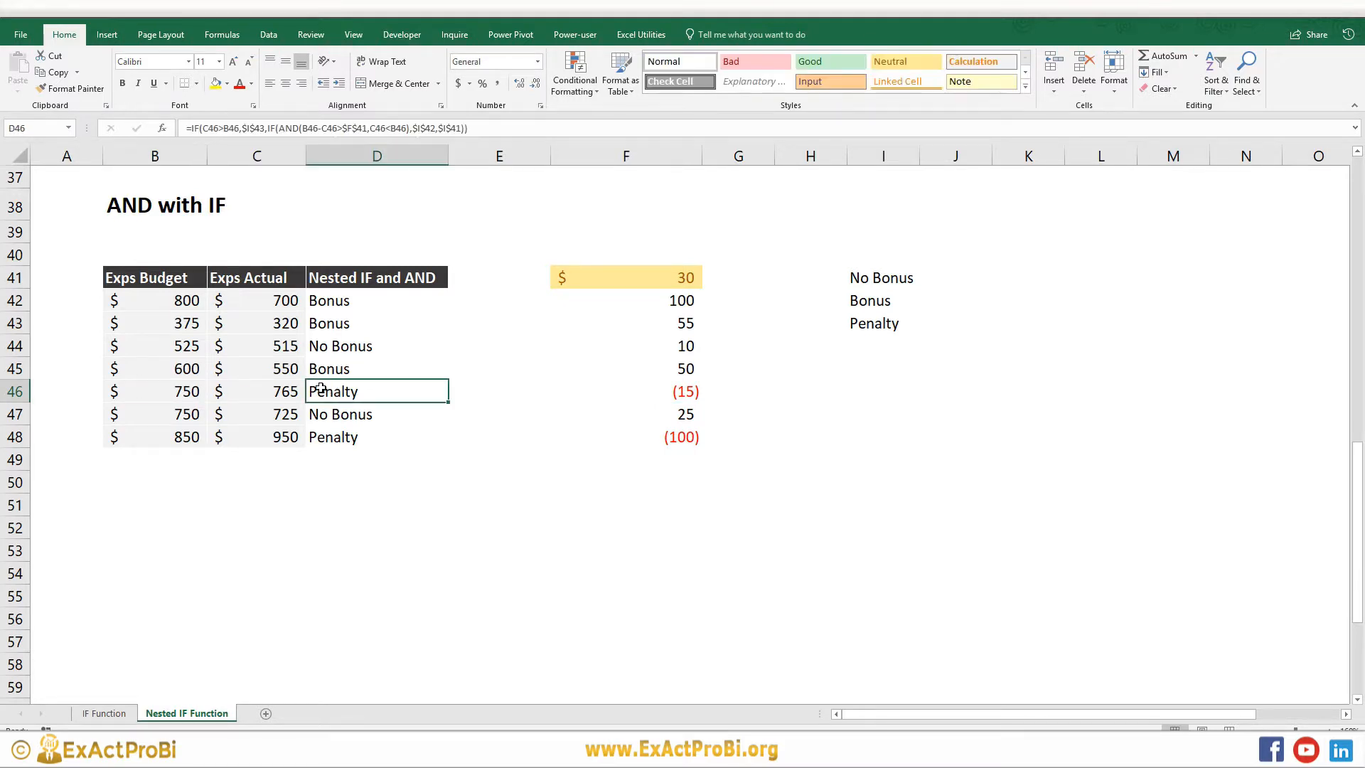
click(675, 405)
click(311, 419)
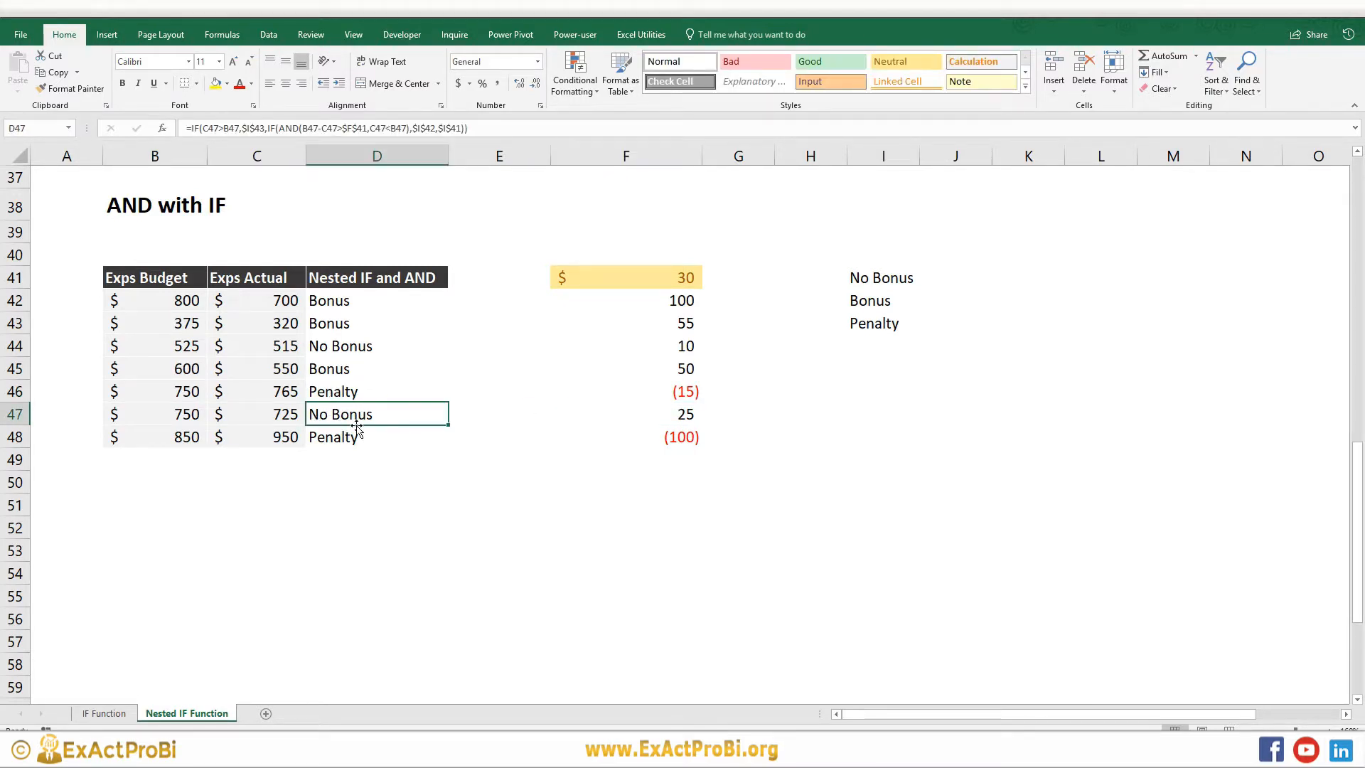
click(613, 425)
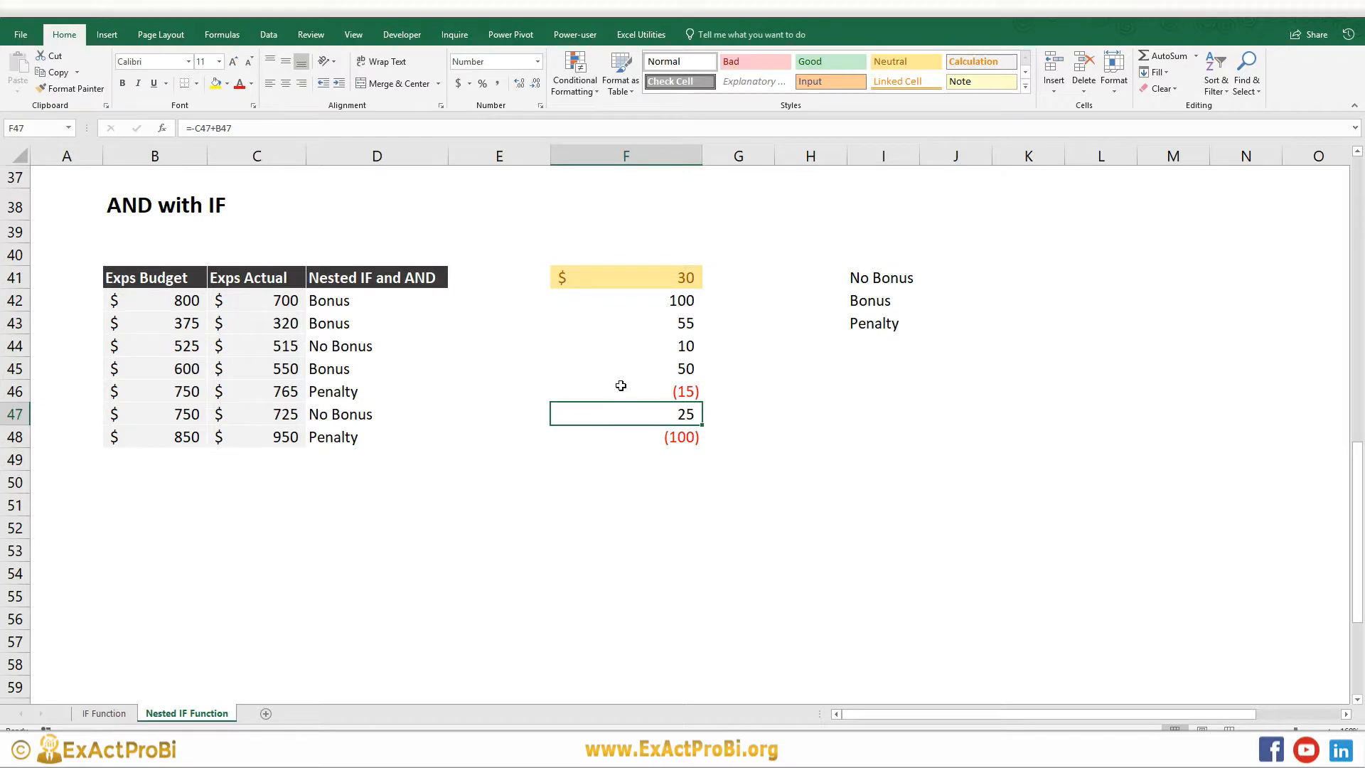
click(647, 435)
click(363, 440)
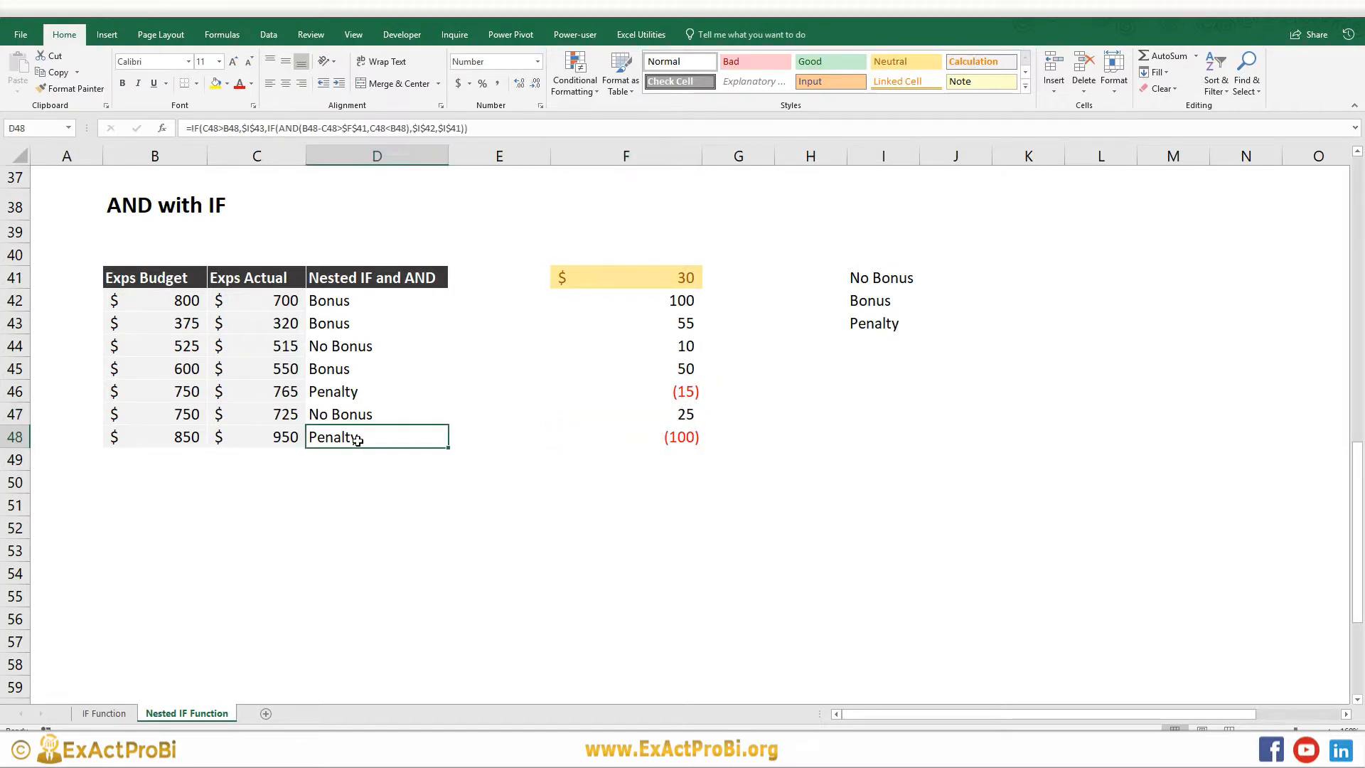
click(674, 439)
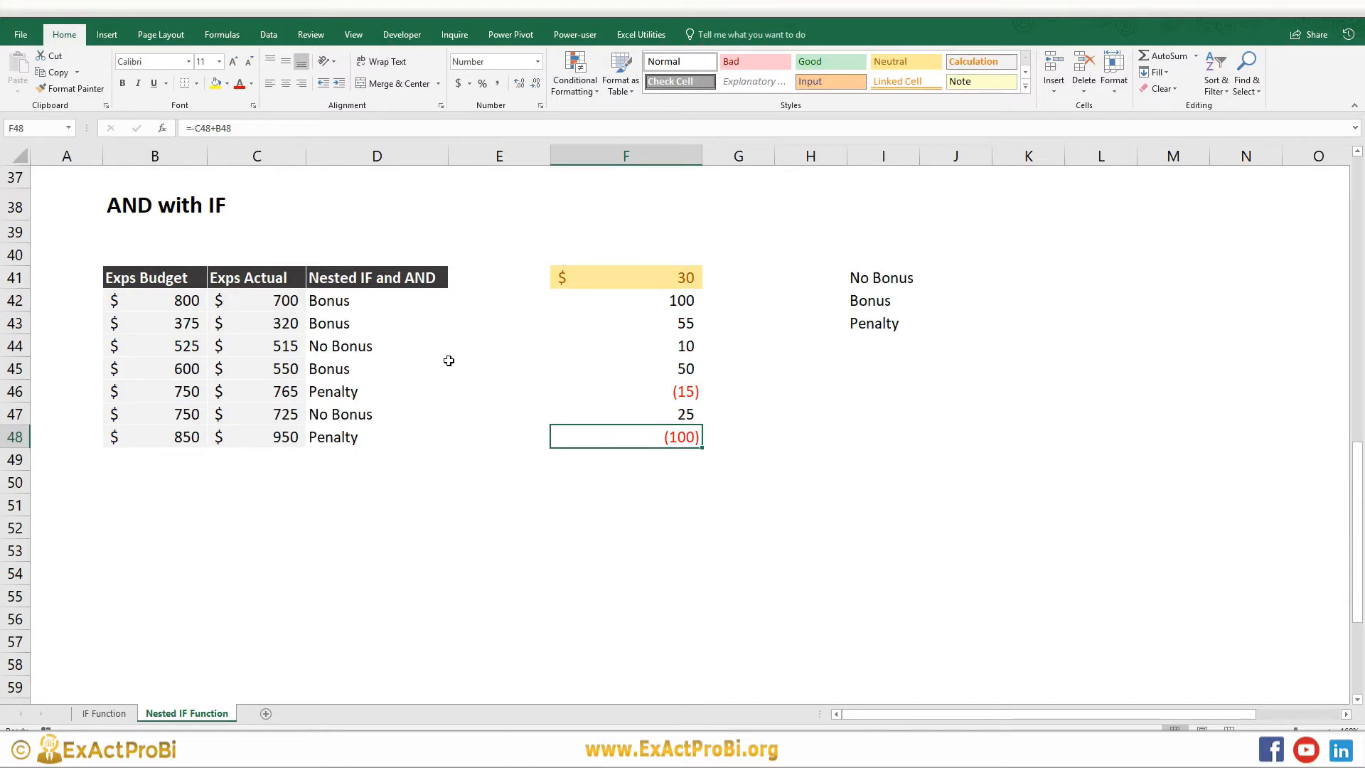
click(342, 303)
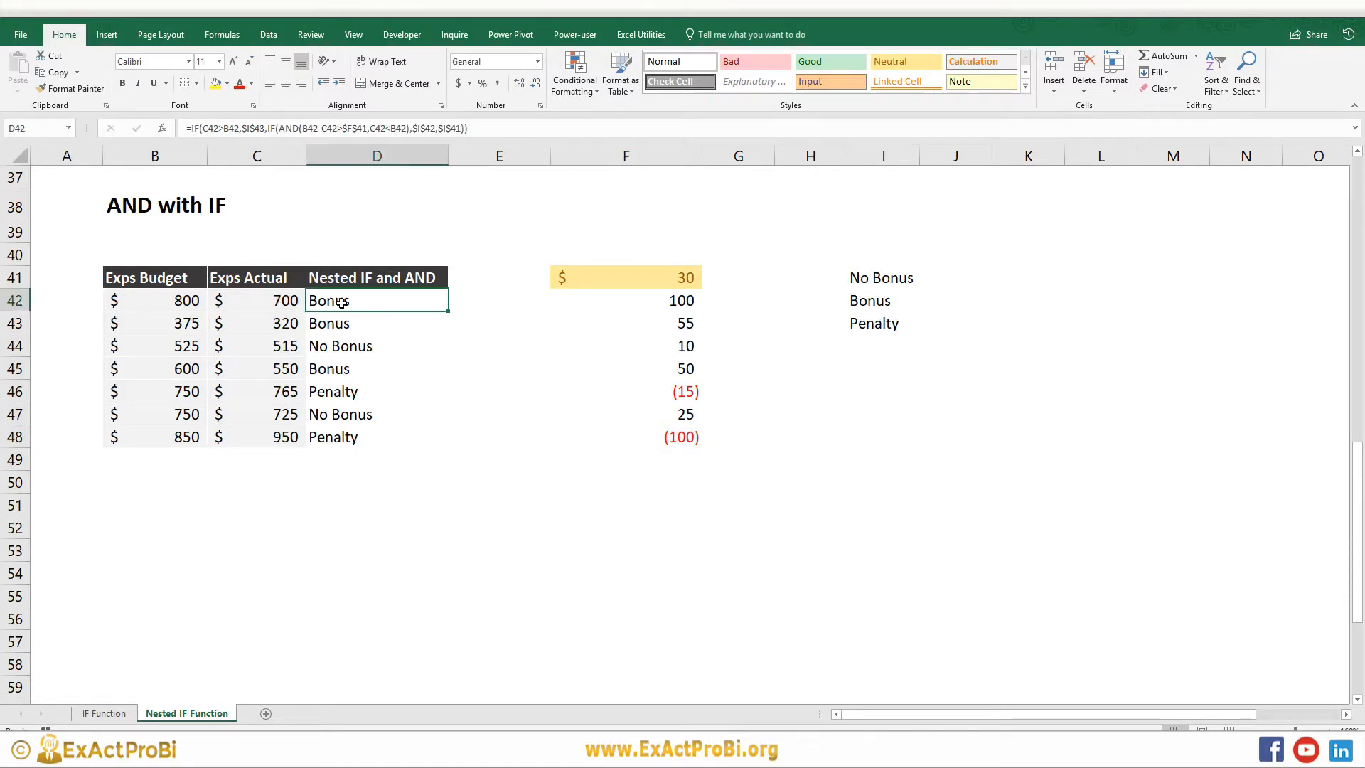
drag(341, 444, 338, 307)
click(339, 307)
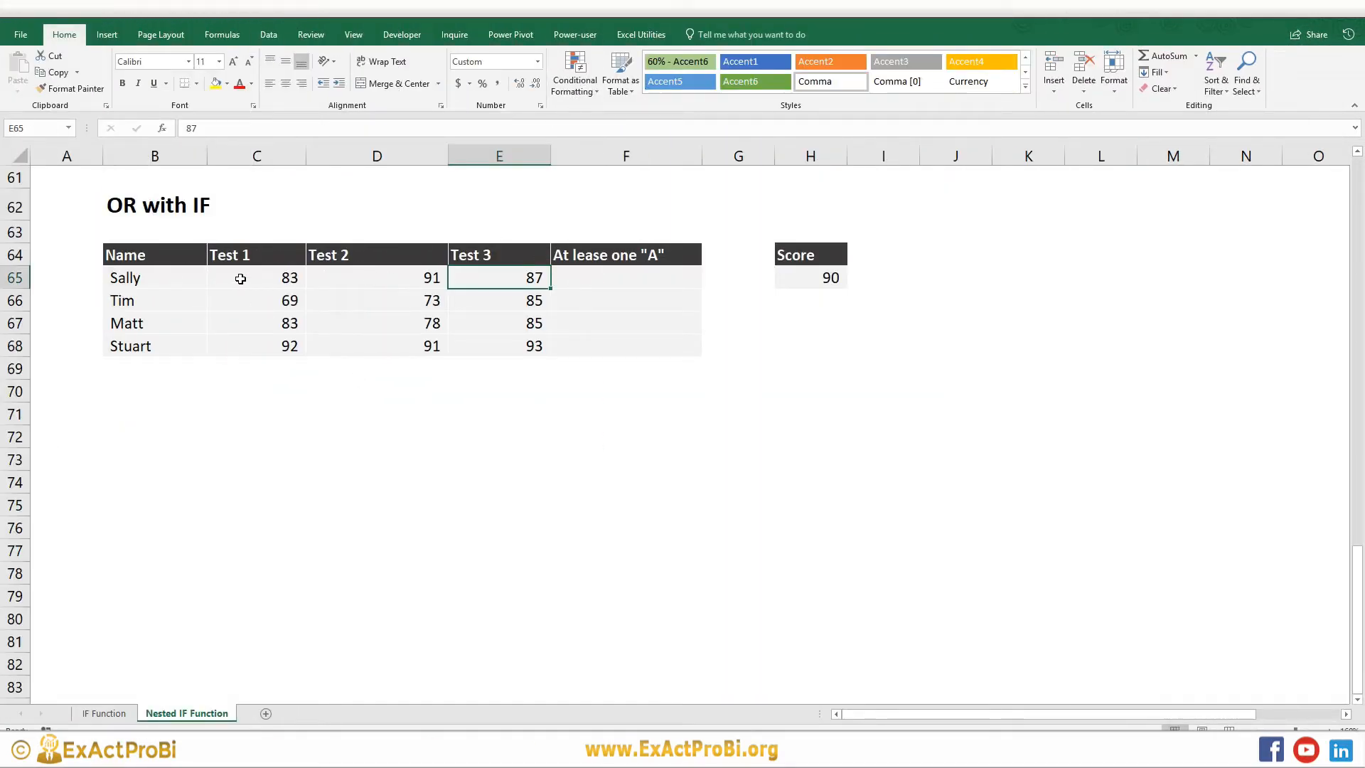
Examine the three test scores in row 65 of the OR with IF table and the At lease one "A" cell F65
click(242, 278)
click(406, 279)
click(467, 278)
click(254, 279)
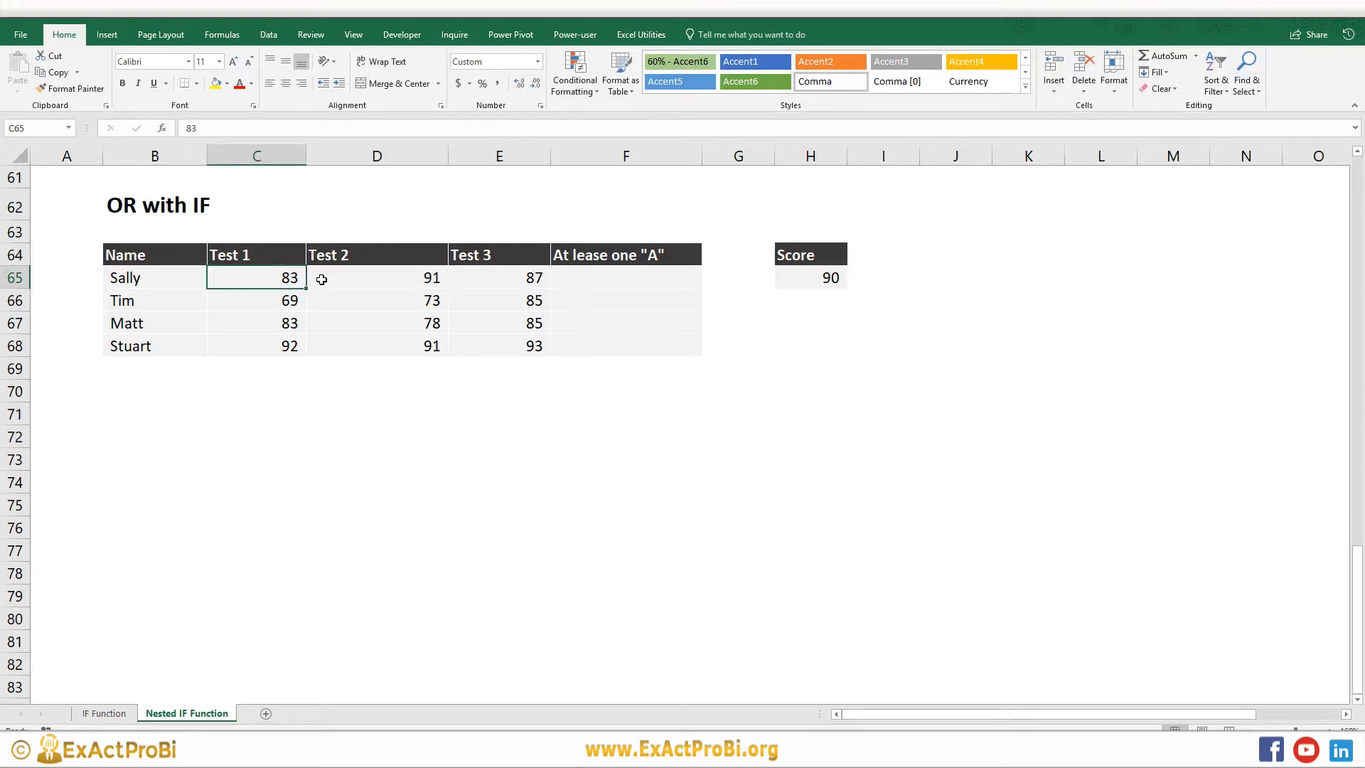
click(320, 277)
click(471, 279)
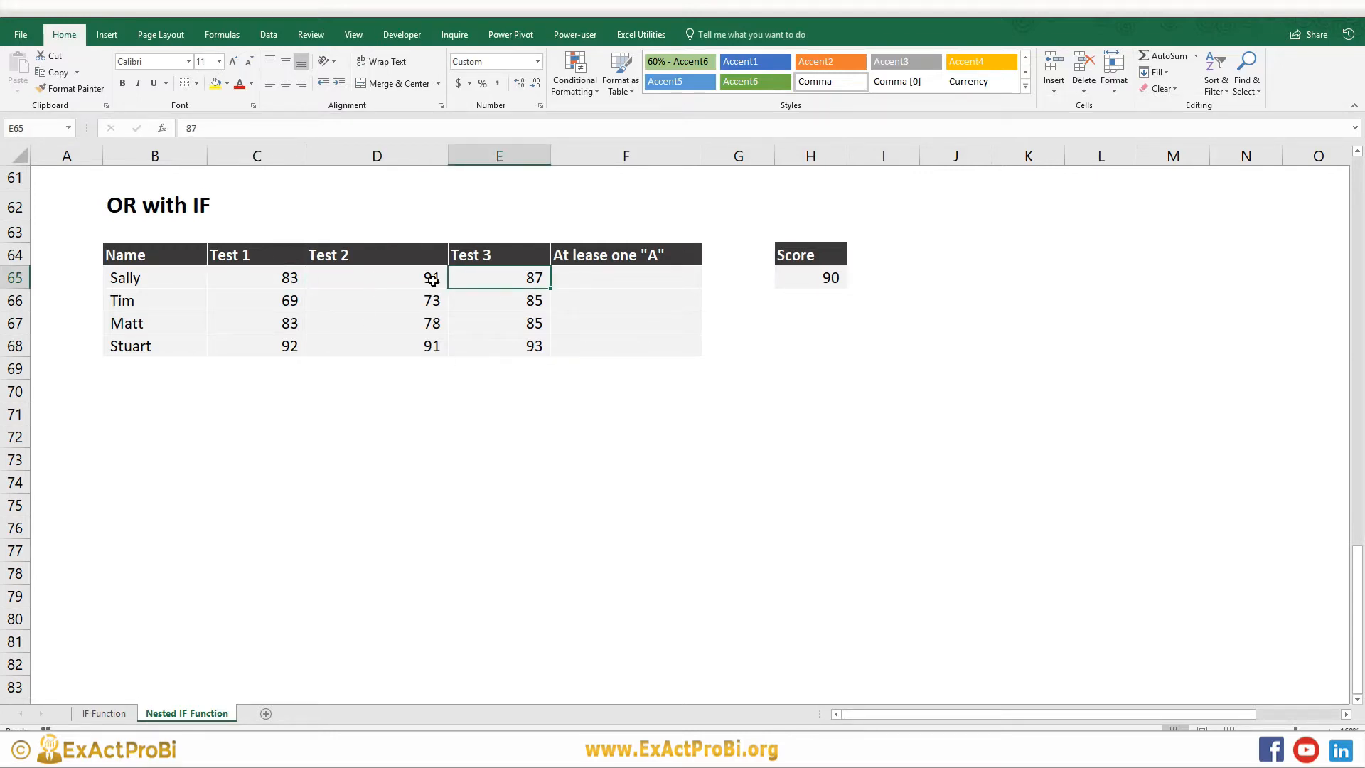
click(611, 280)
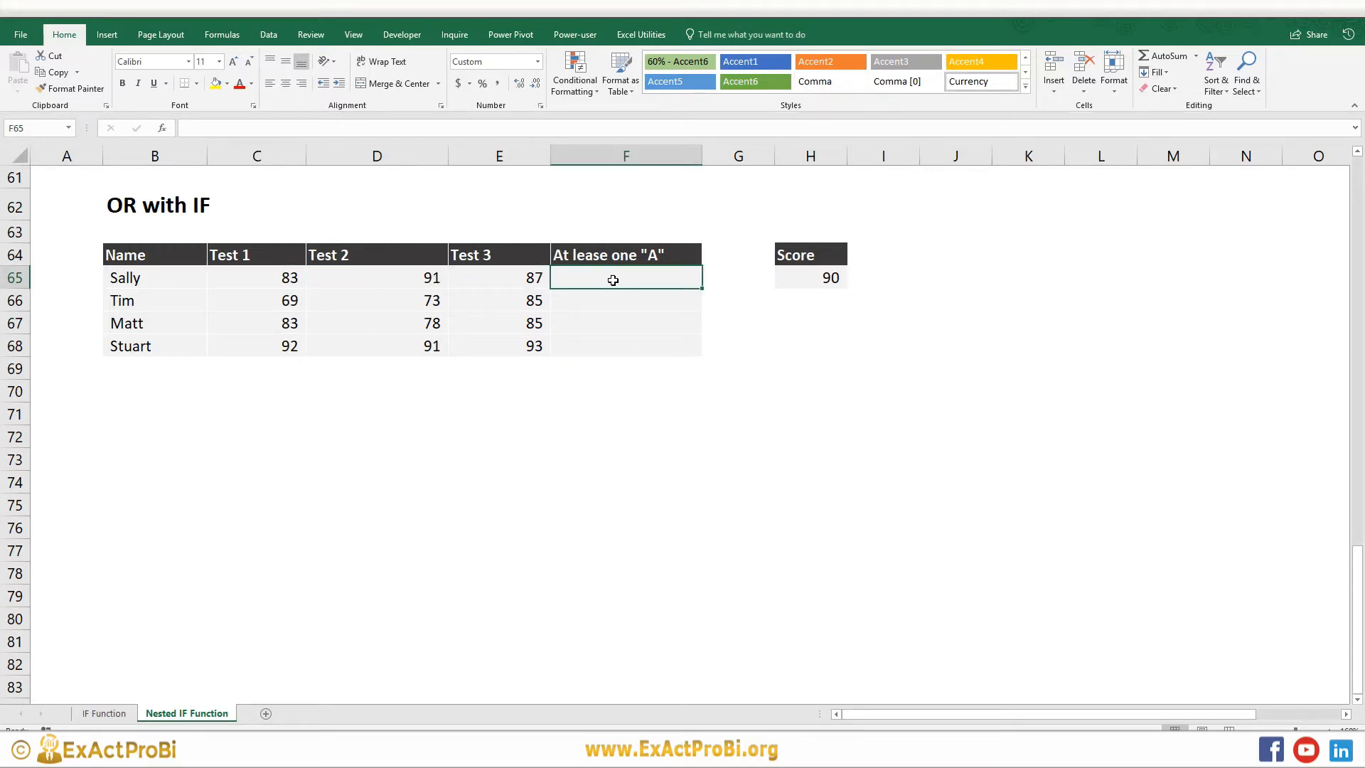
click(248, 279)
click(374, 279)
click(467, 280)
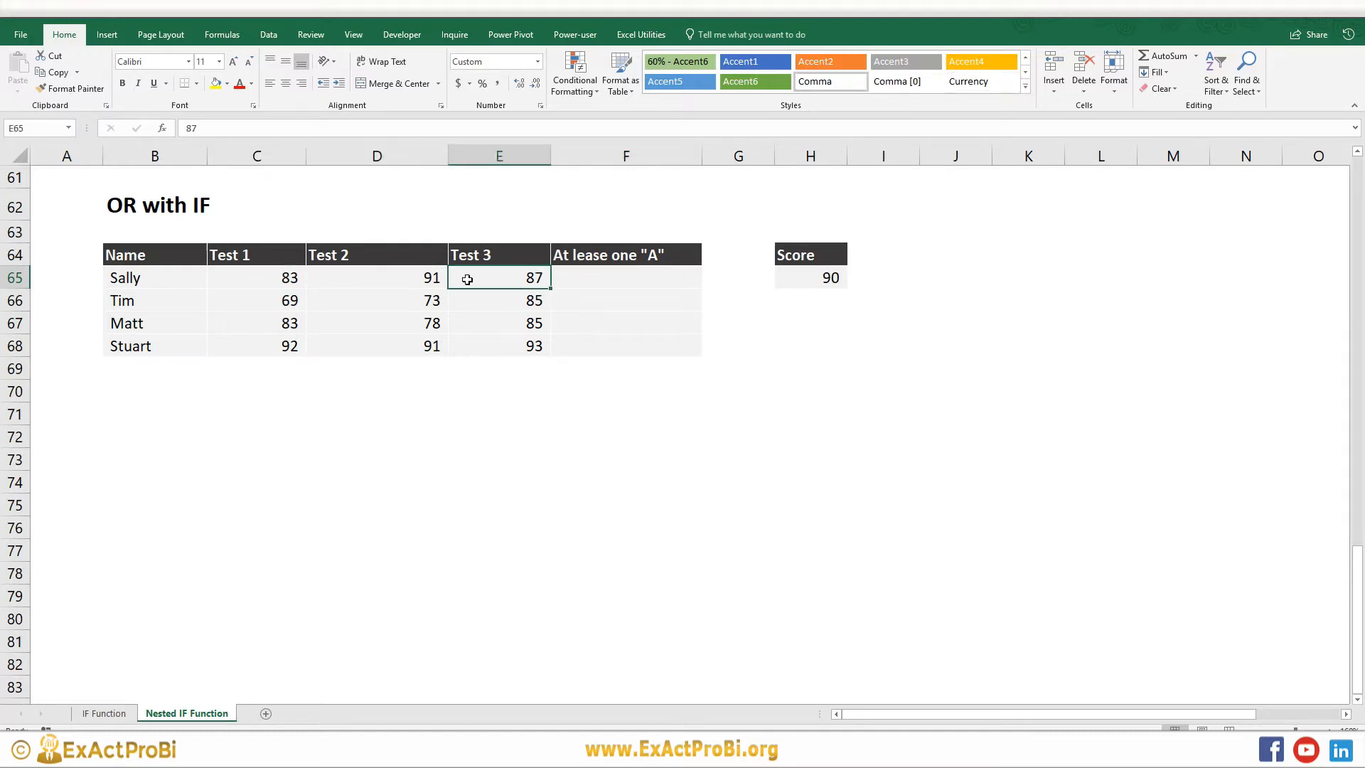
click(573, 279)
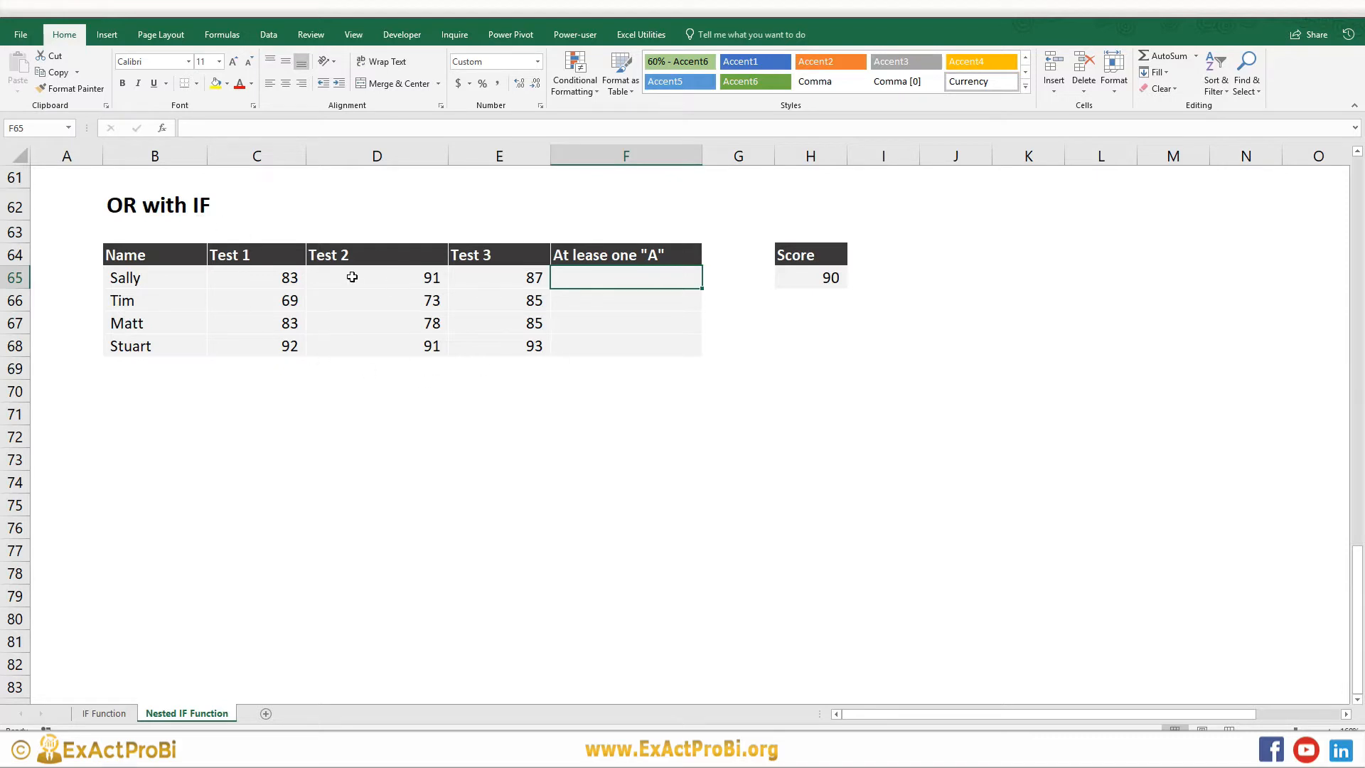
Review the Test 1 to Test 3 headers, the student names in B65:B68 and the first student's scores
click(228, 261)
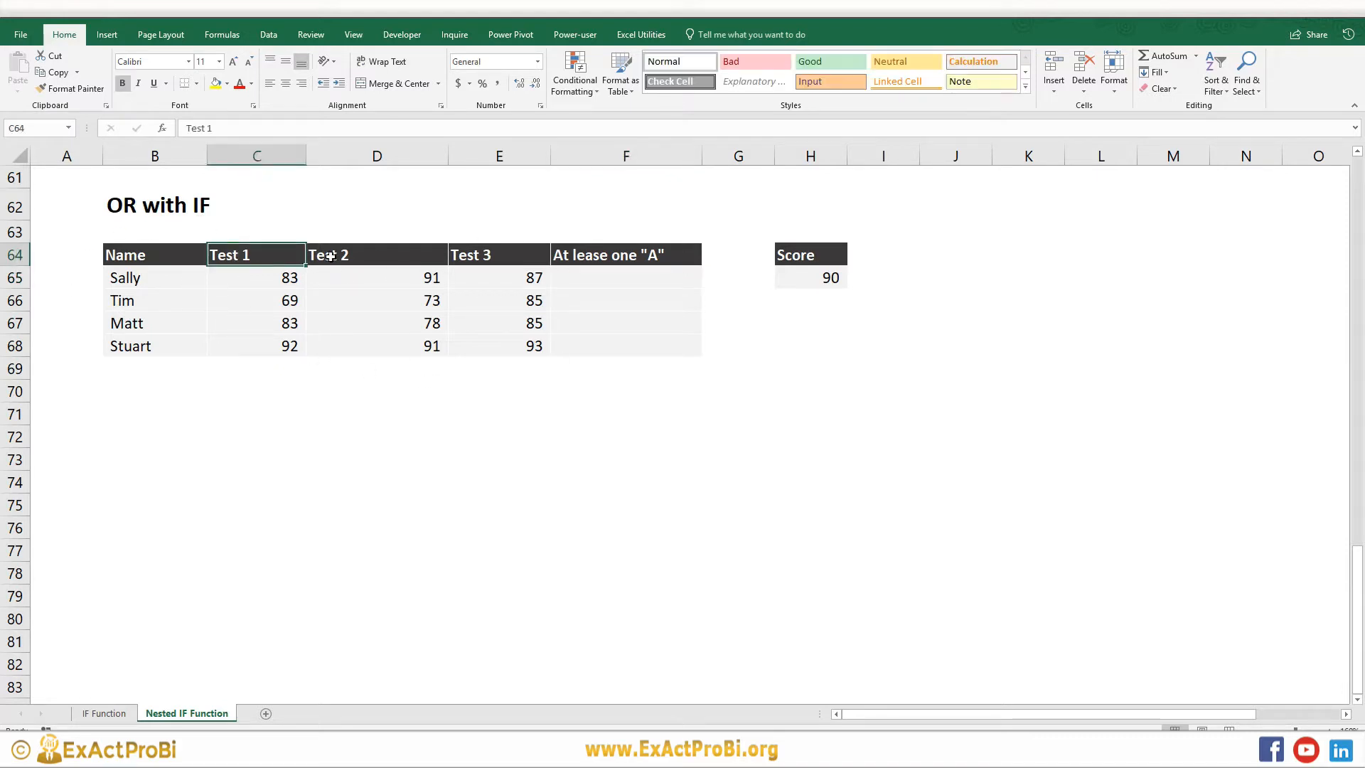
click(338, 260)
click(453, 260)
drag(162, 279, 159, 341)
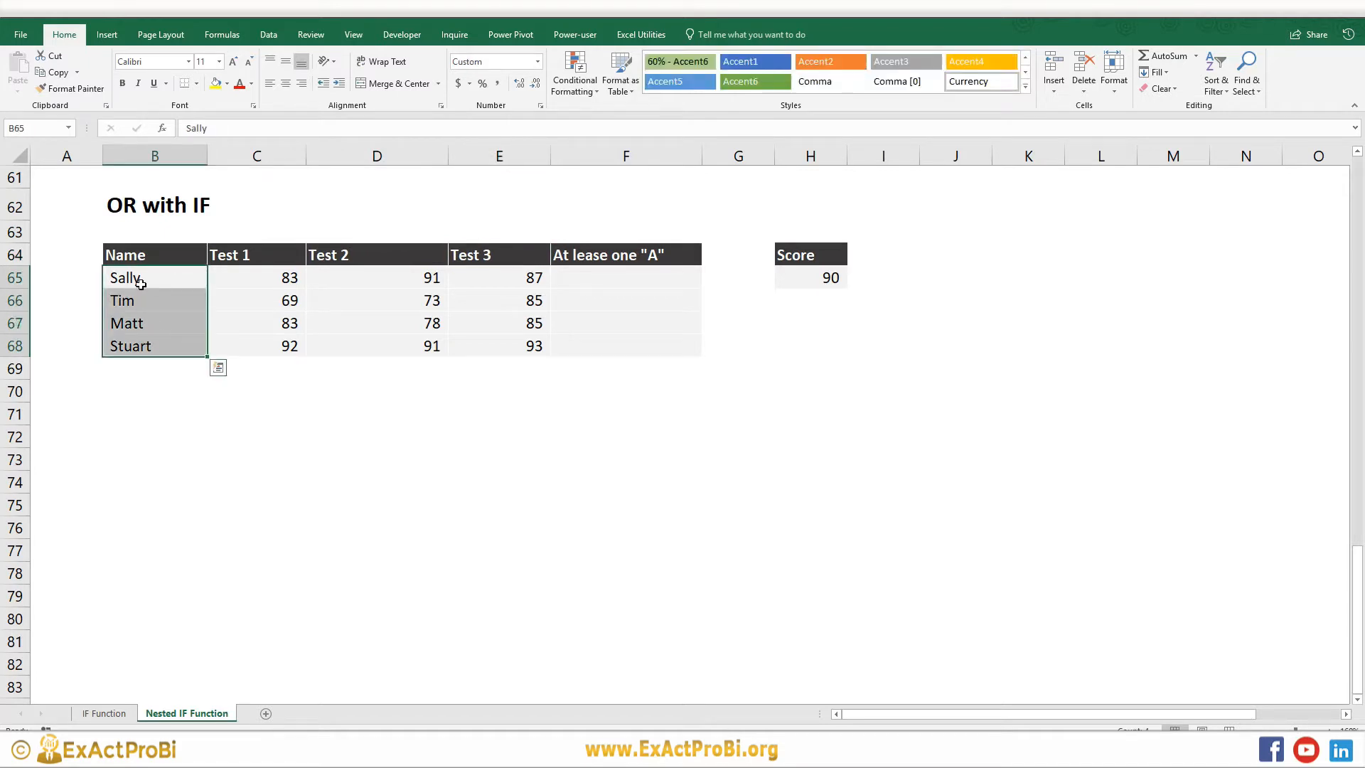
click(144, 304)
click(142, 345)
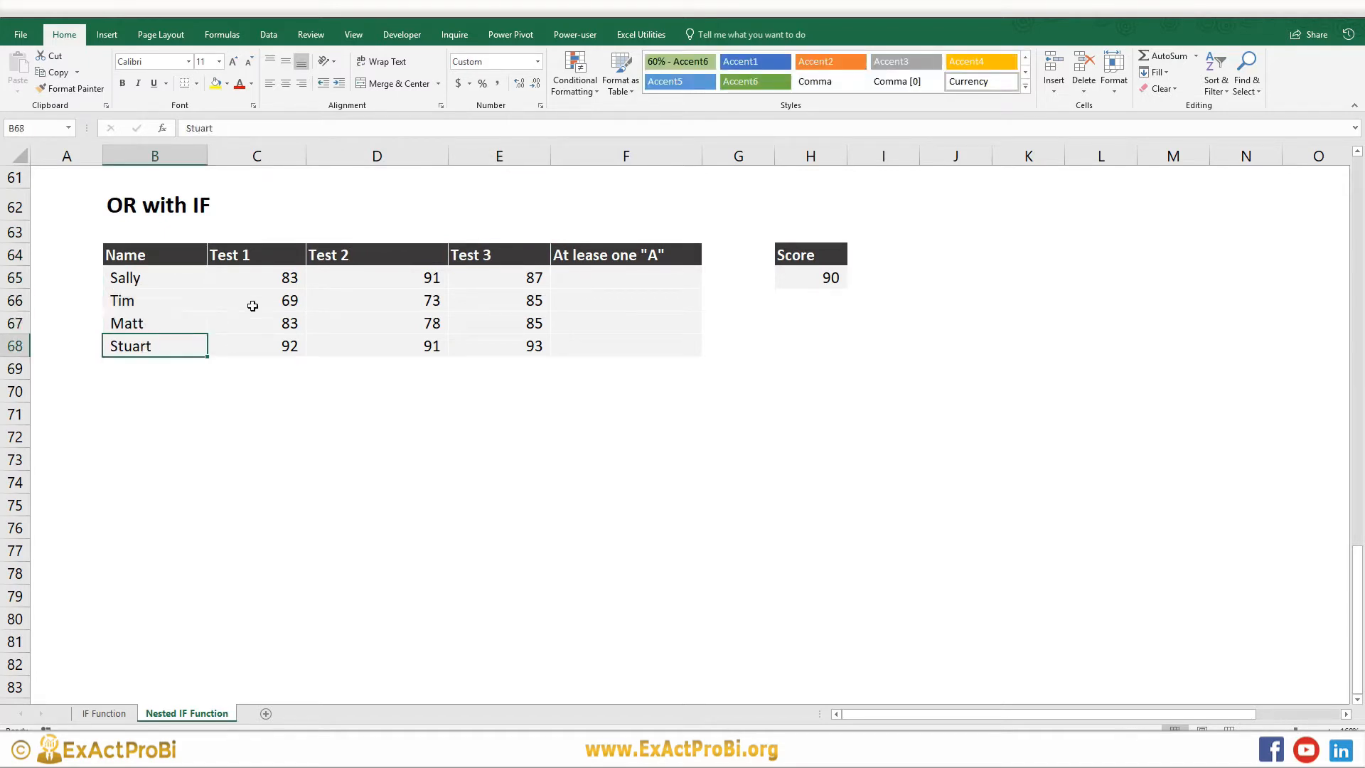
click(256, 275)
click(319, 275)
click(473, 280)
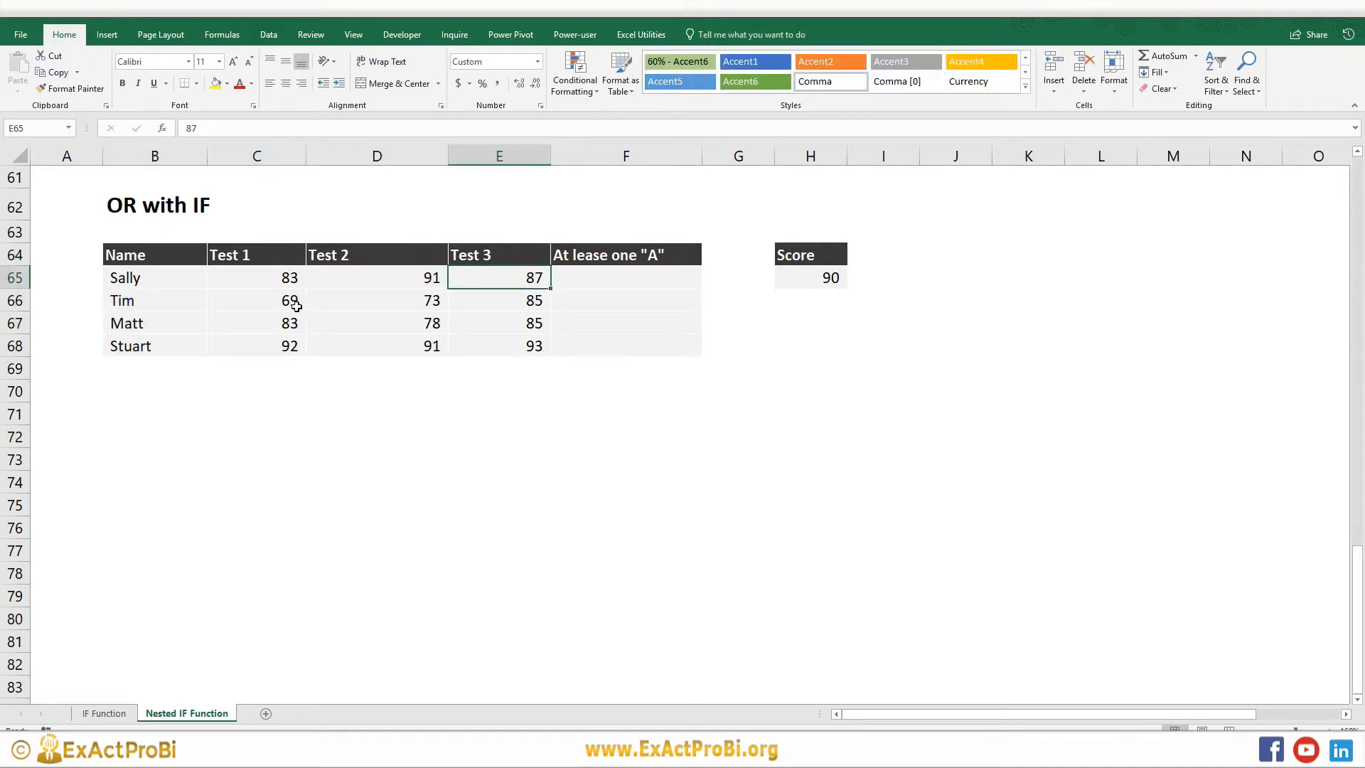
Review the test scores in row 66 and E68, the At lease one "A" header and the Score threshold in H65
click(289, 305)
click(366, 302)
click(540, 306)
click(512, 339)
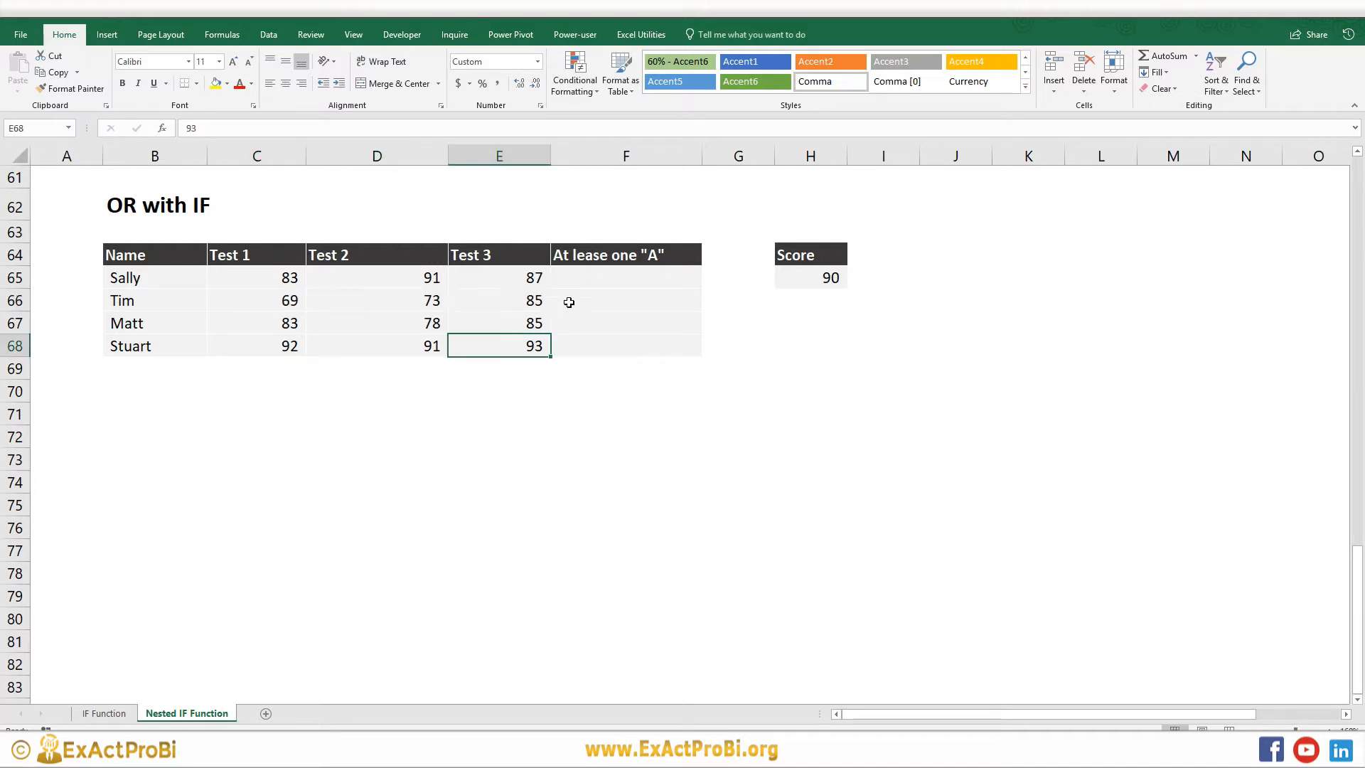
click(590, 257)
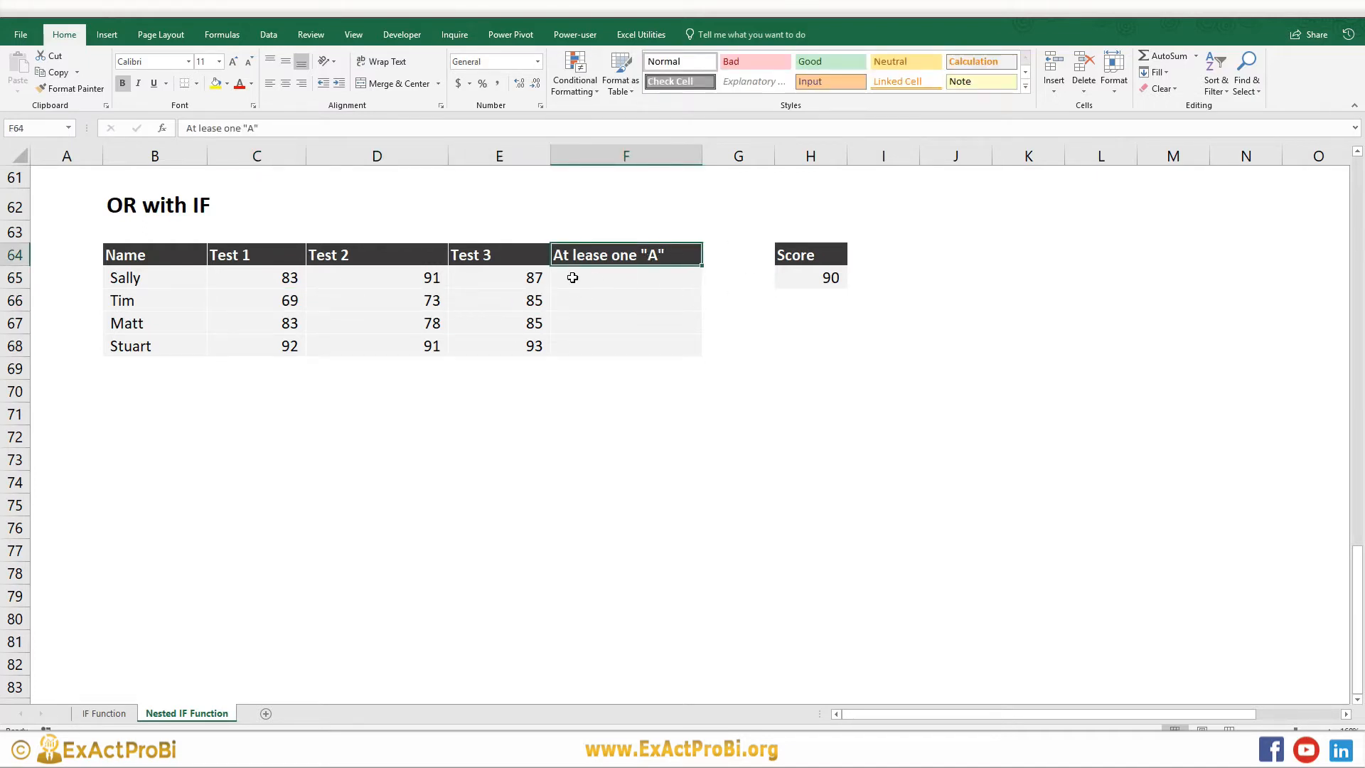
click(785, 275)
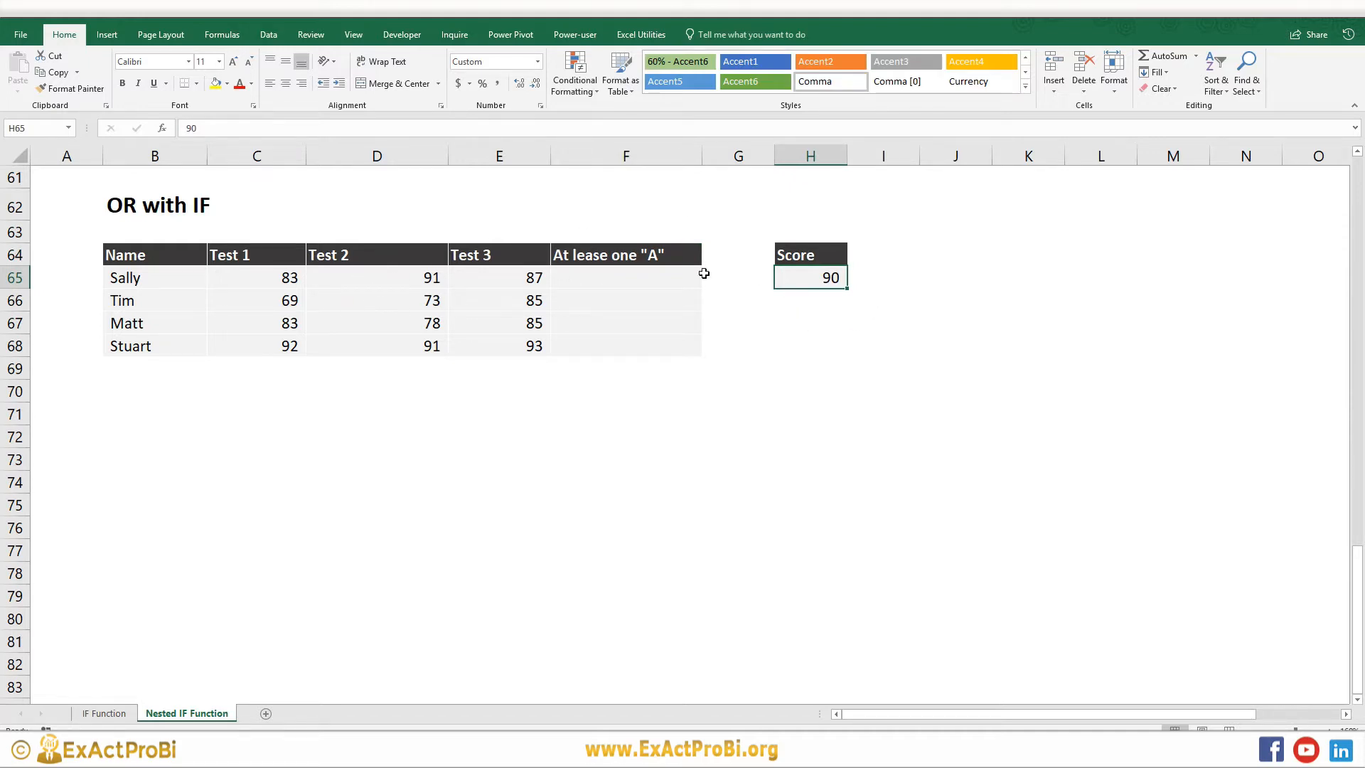
Start an IF formula with a nested OR in F65, using C65>$H$65 as the first condition
click(603, 283)
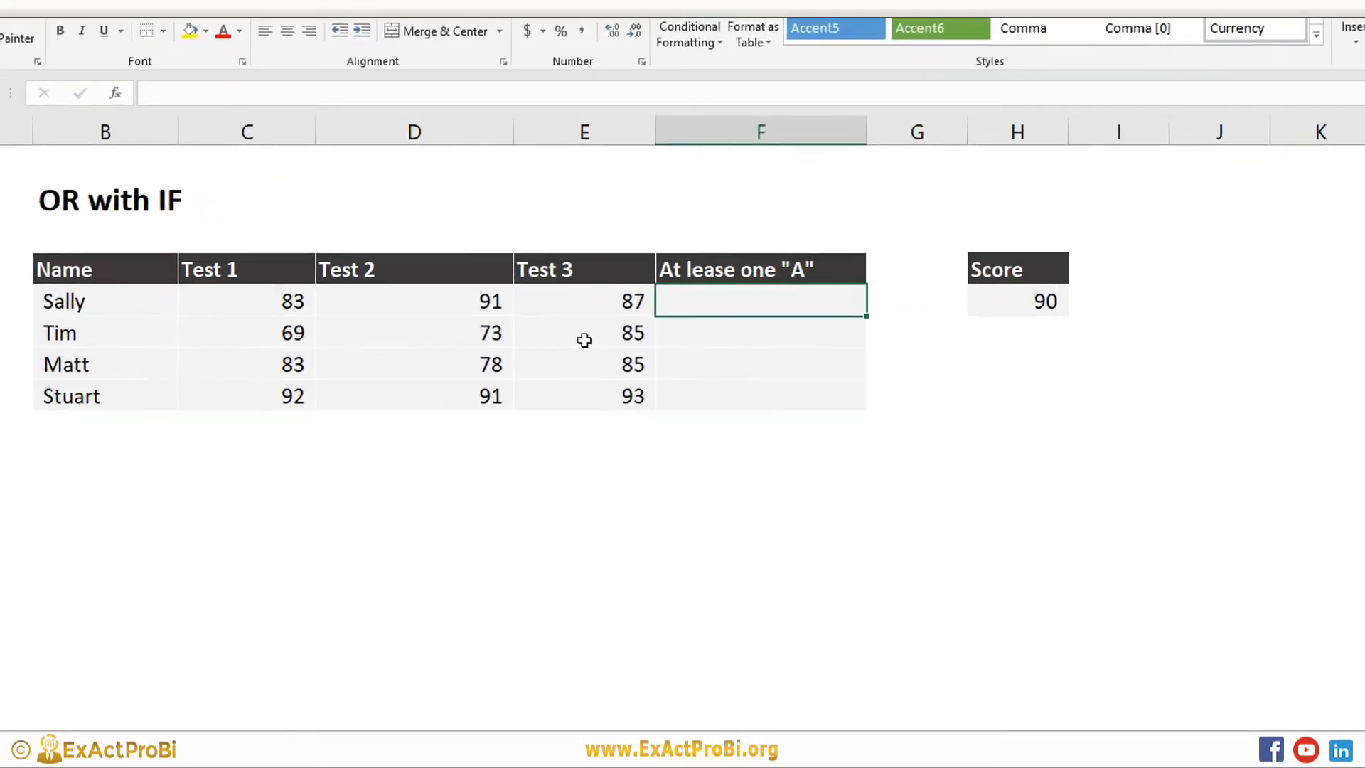
text(=if()
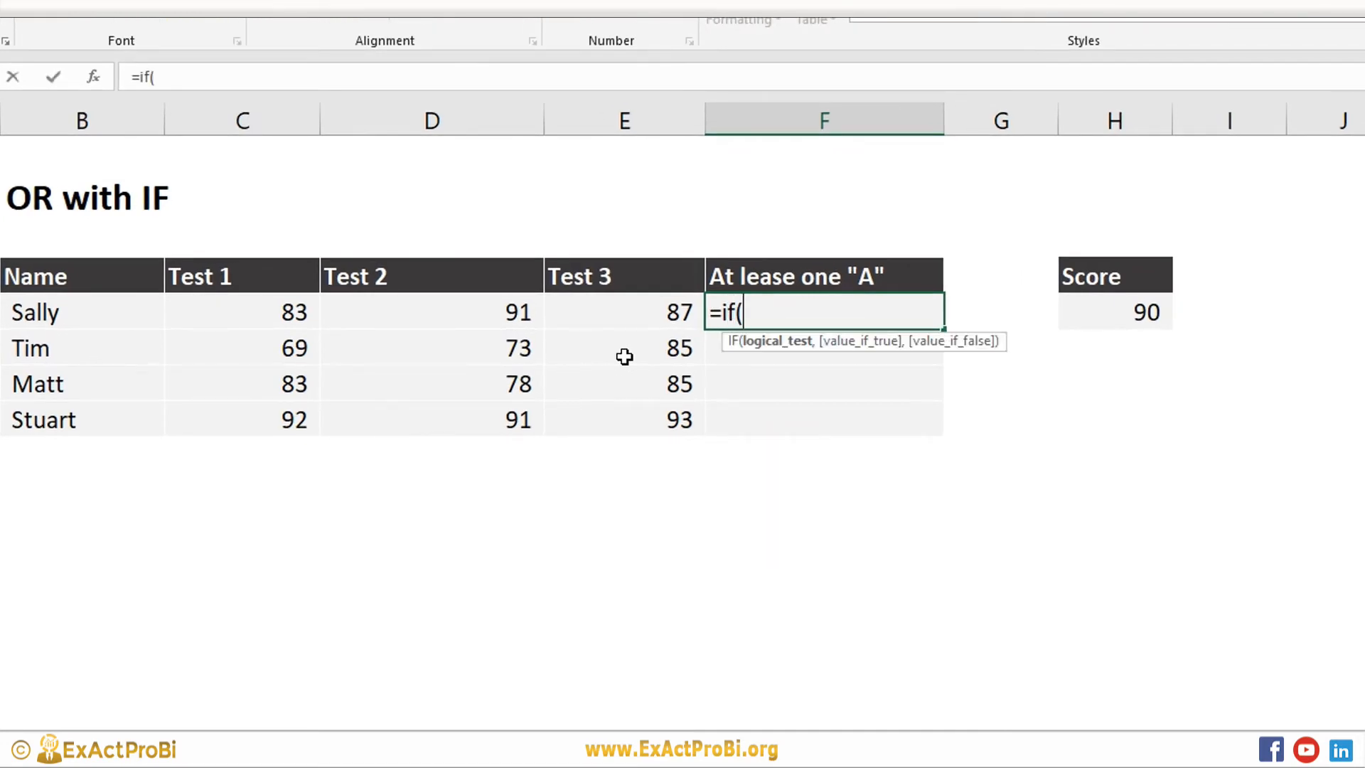
text(or()
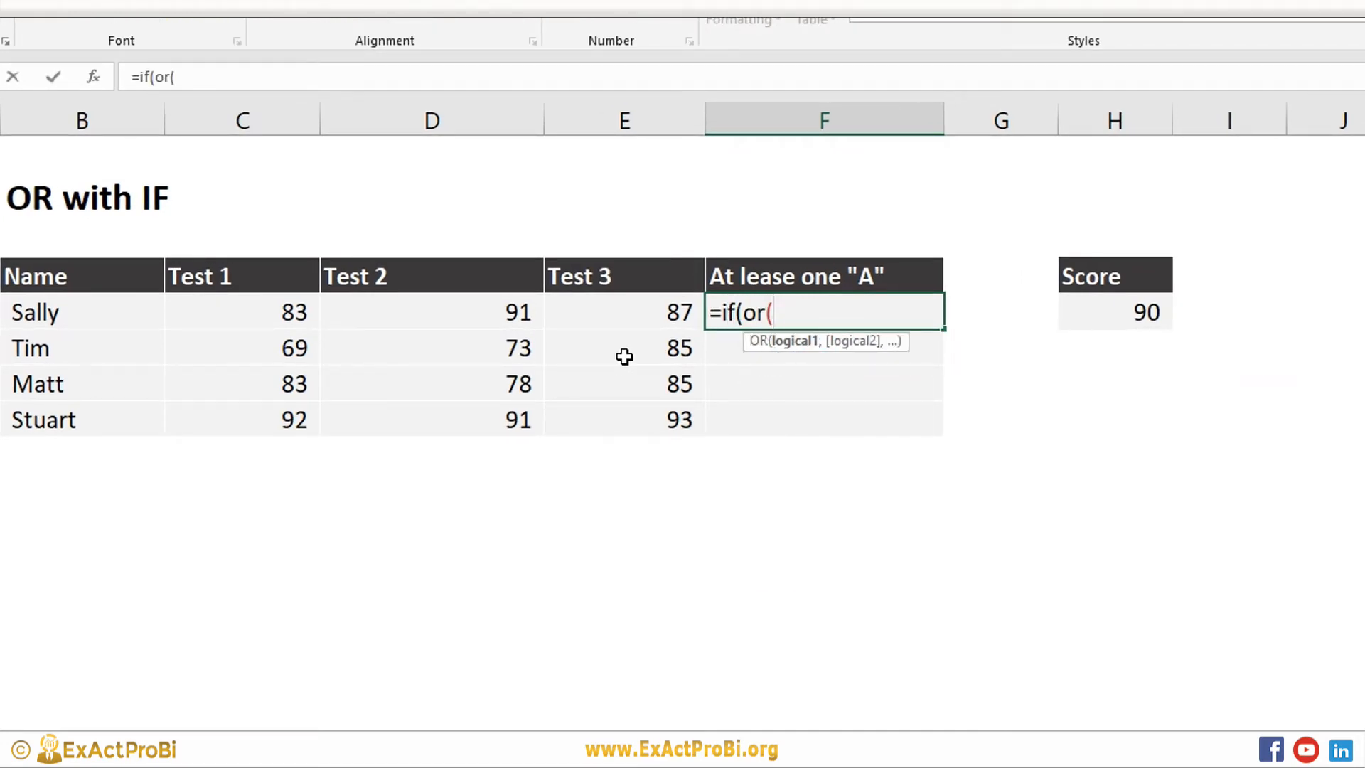
click(242, 313)
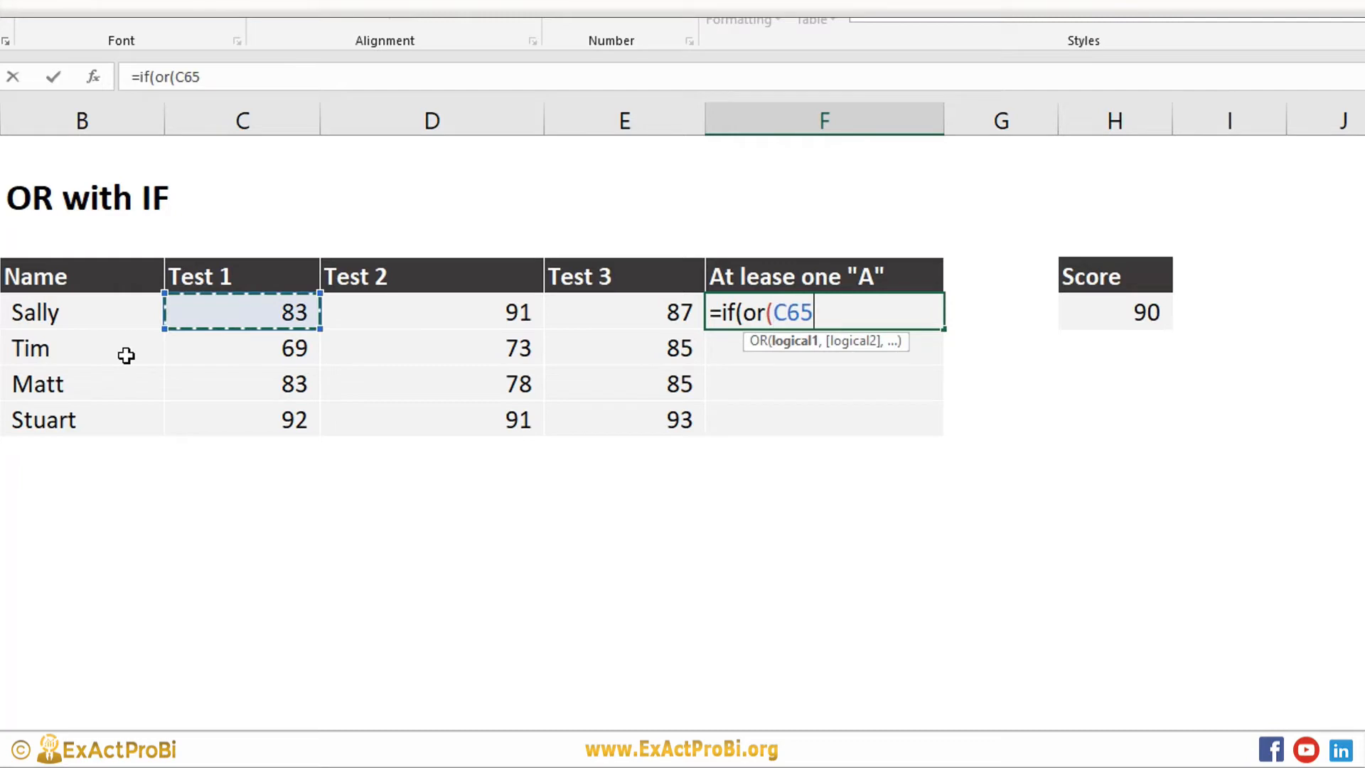
text(>)
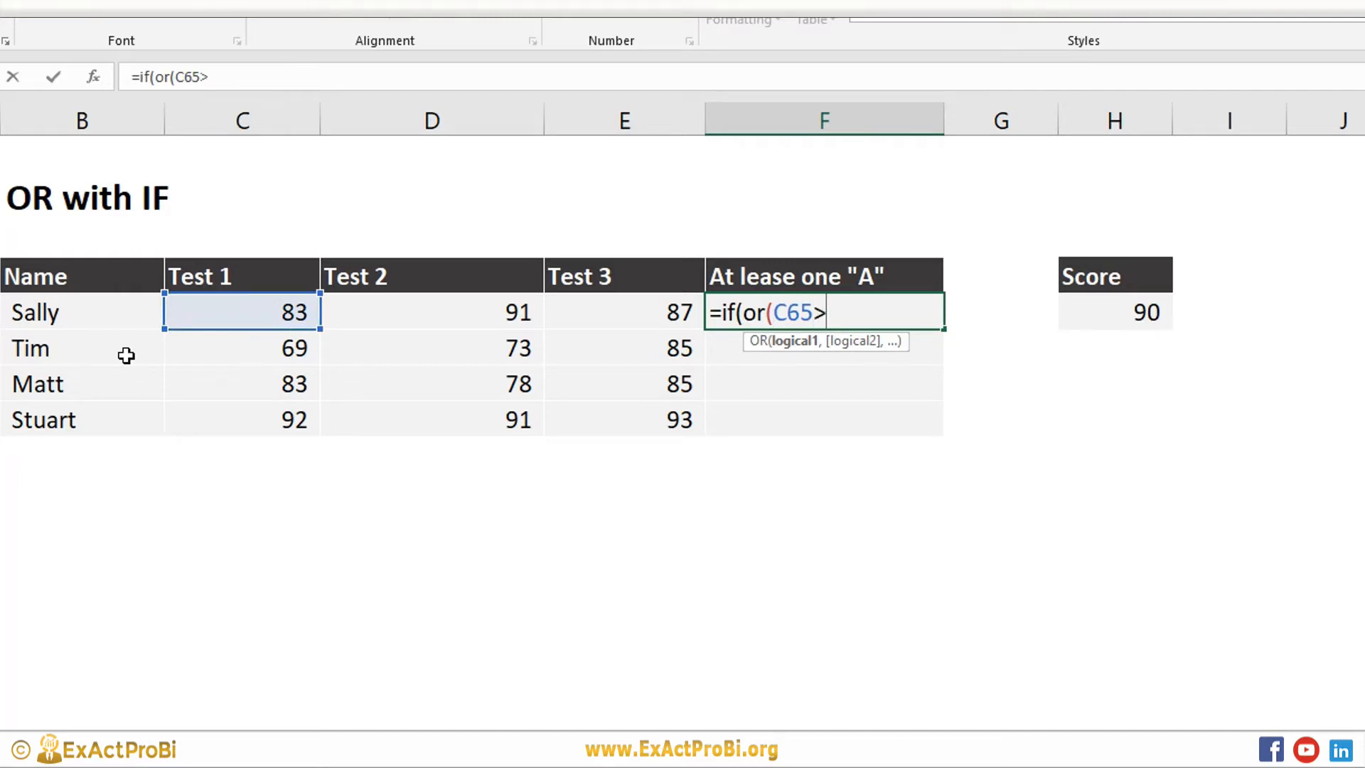
click(1120, 311)
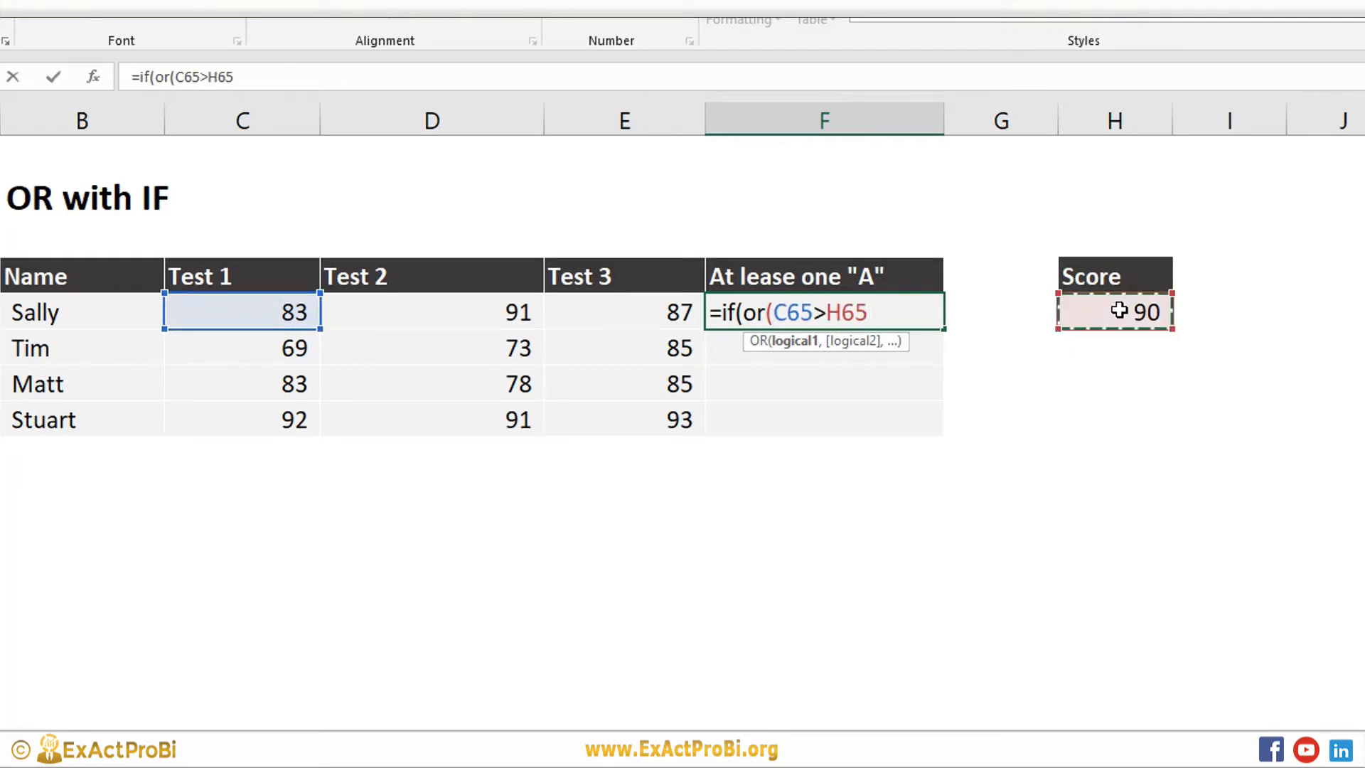
key(F4)
text(,)
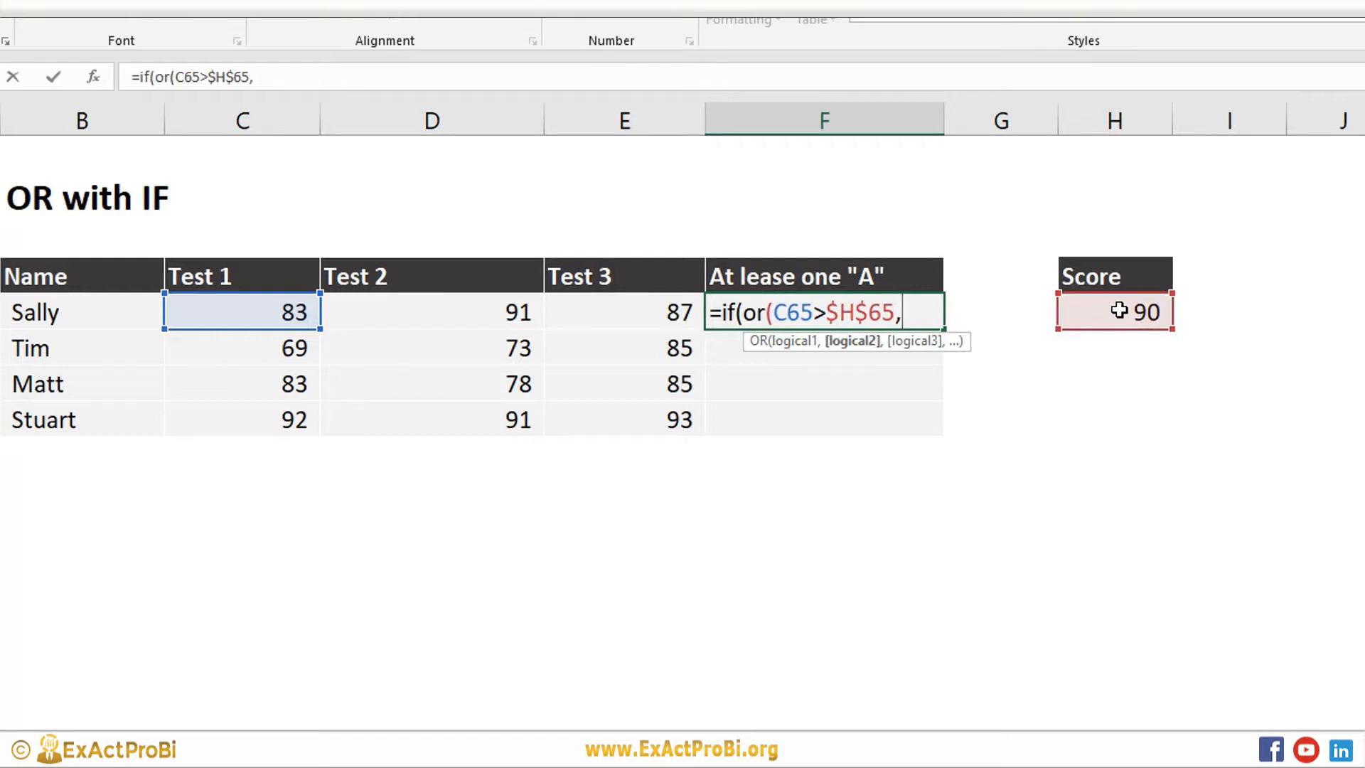
Add D65>$H$65 as the second OR condition in the F65 formula
click(389, 312)
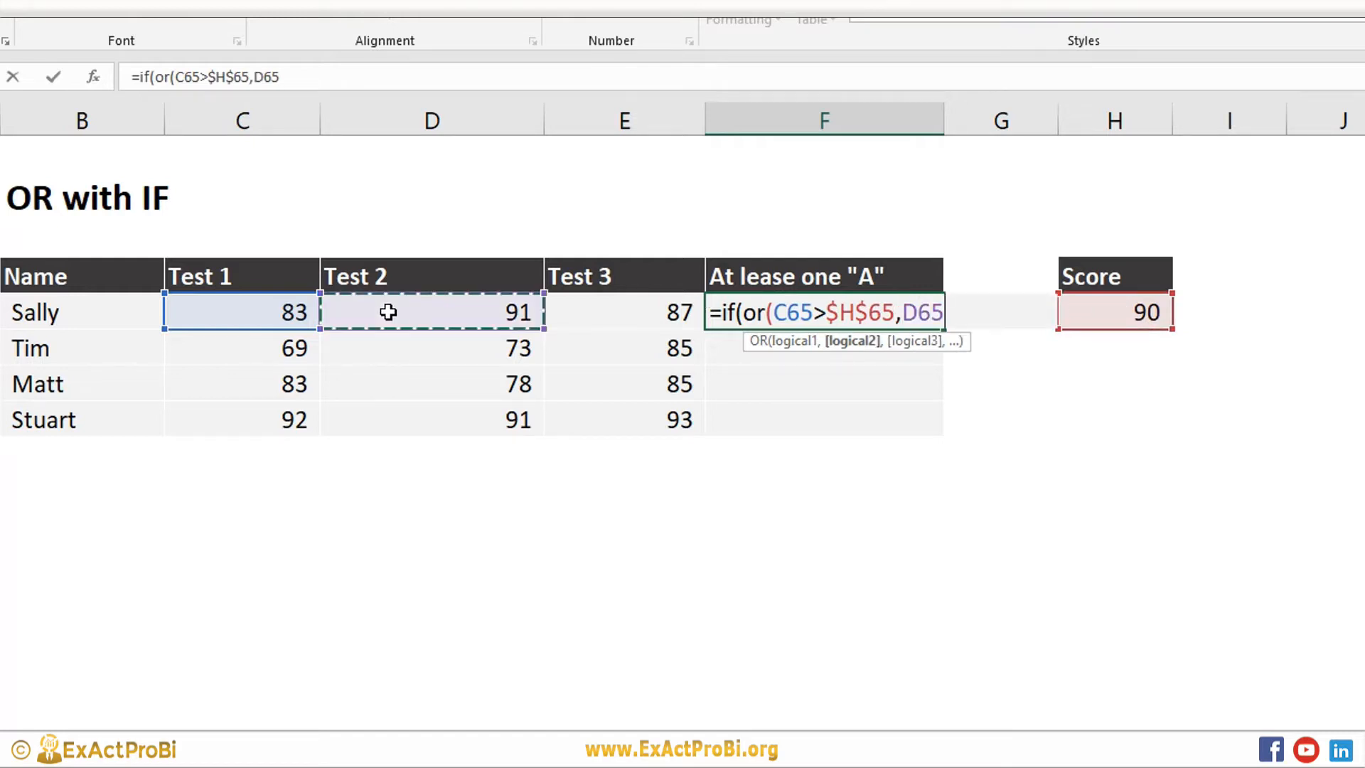
text(>)
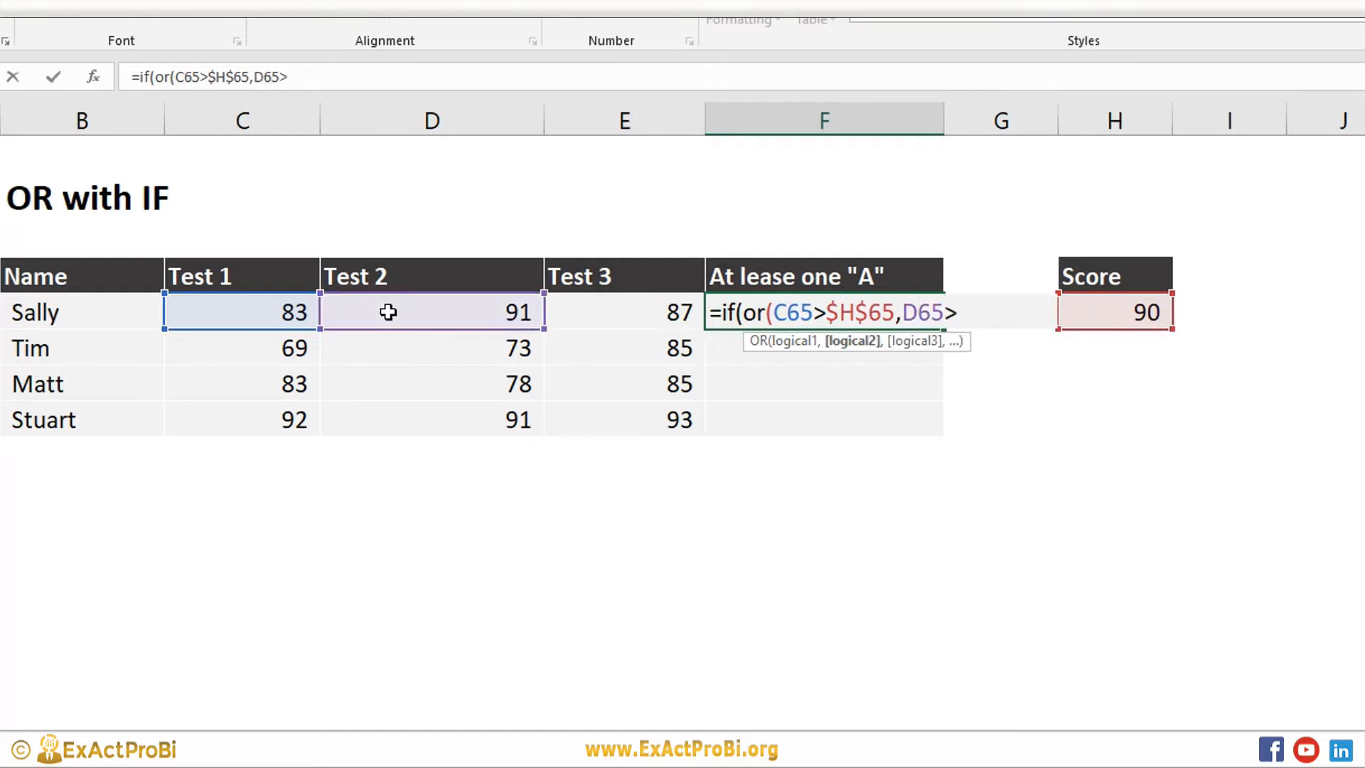
click(1103, 317)
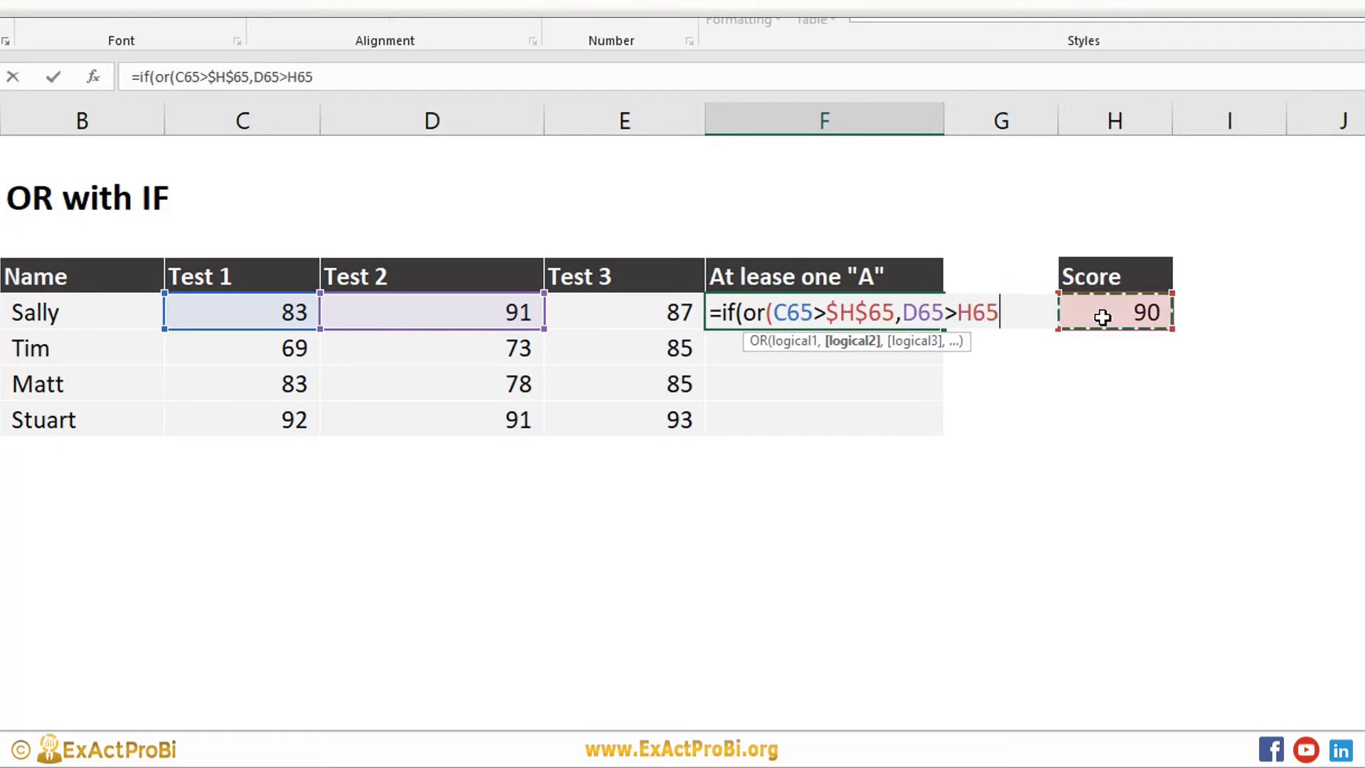
key(F4)
text(,)
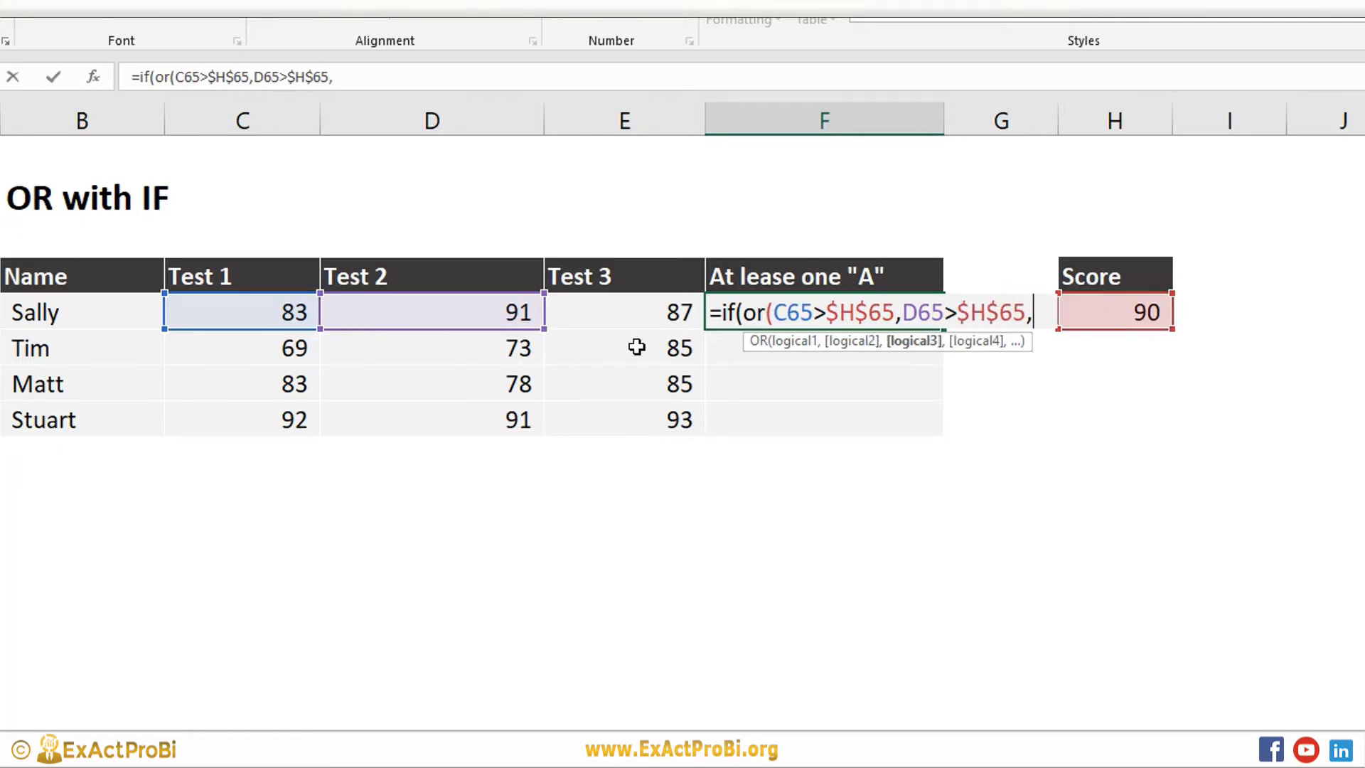
Add E65>$H$65 as the third condition in the F65 formula and close the OR function
click(591, 309)
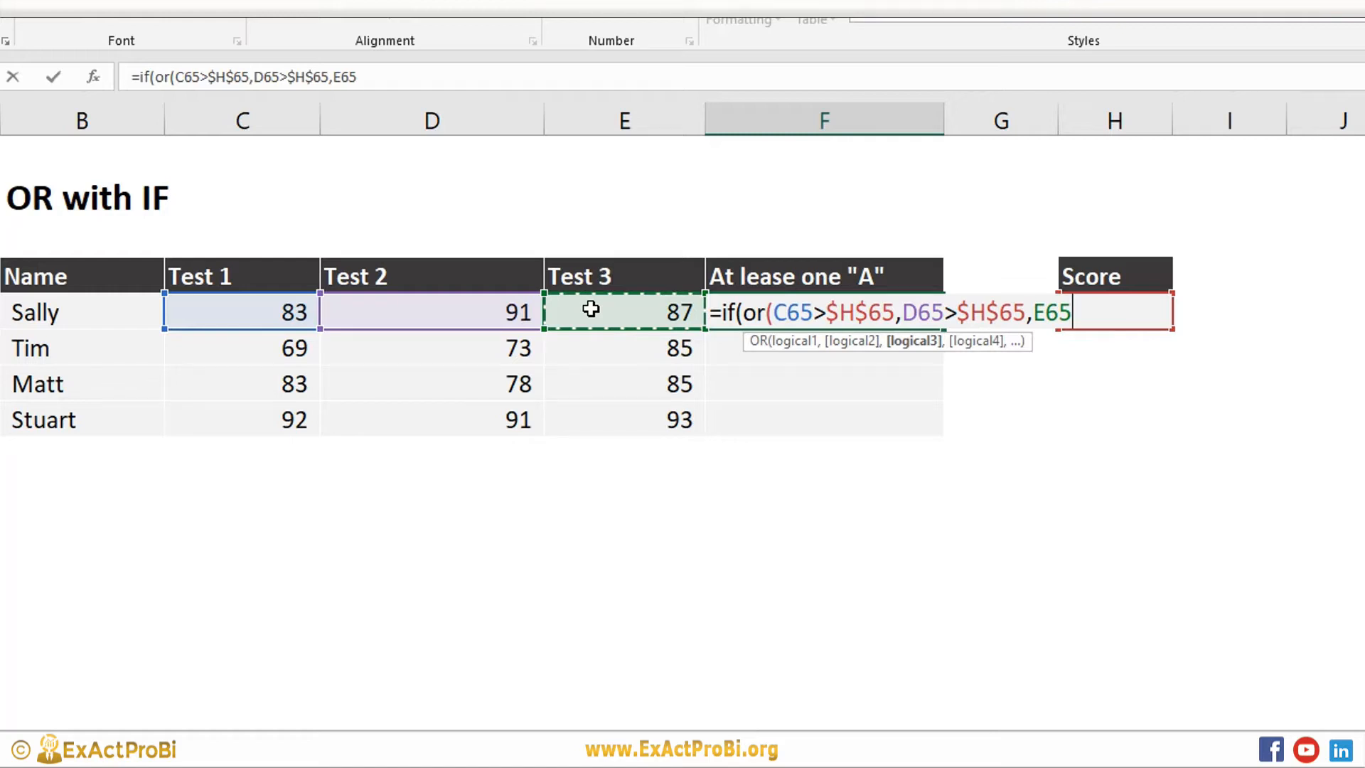
text(>)
key(Right)
key(Right)
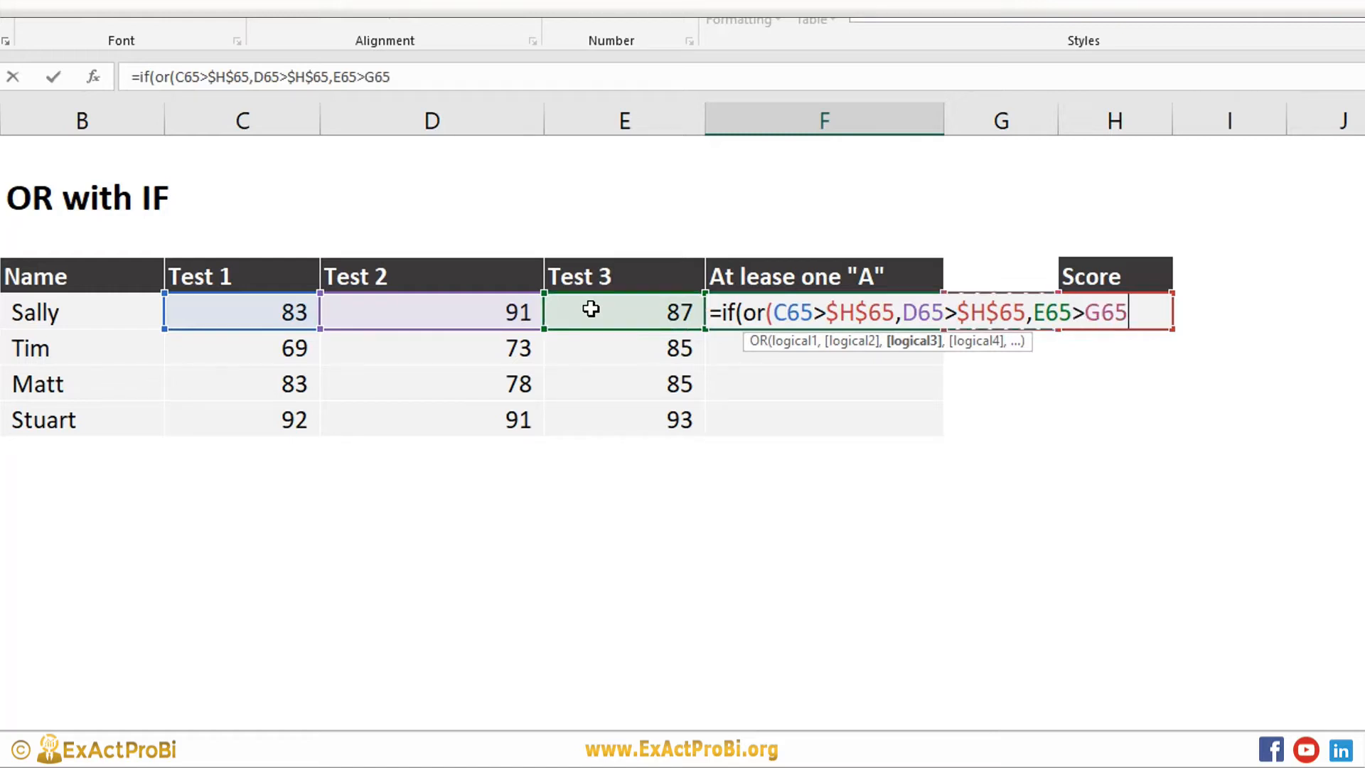
key(F4)
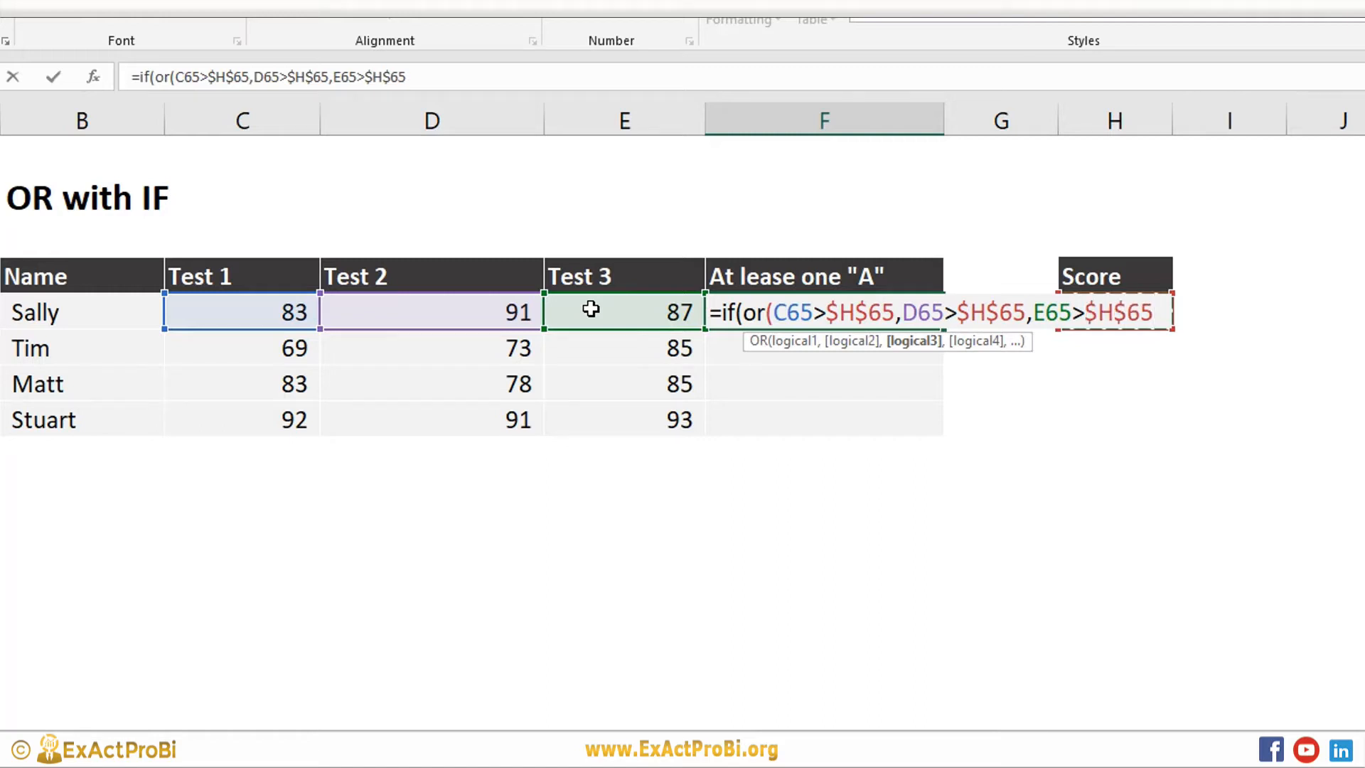
text(),)
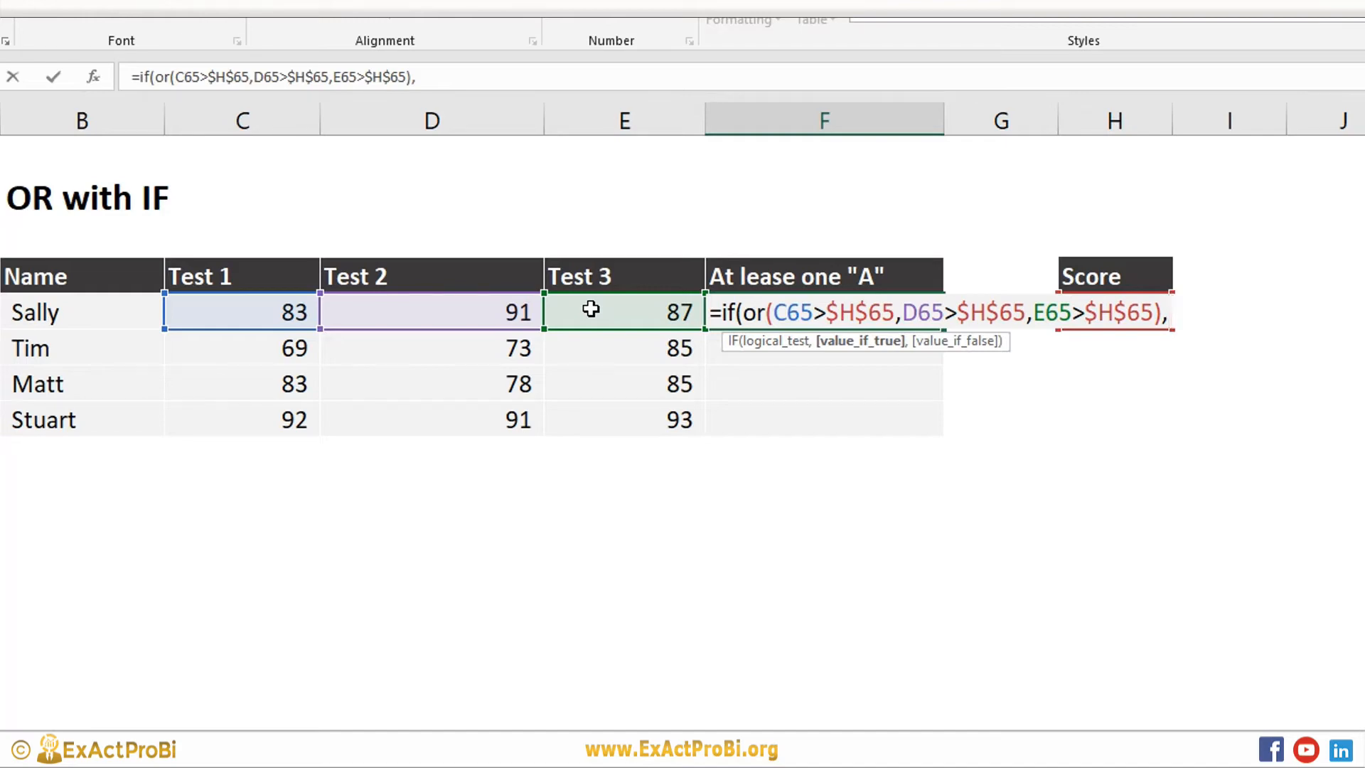
Complete the F65 formula with "Yes" for true and "No" for false, and enter it
text("Yes)
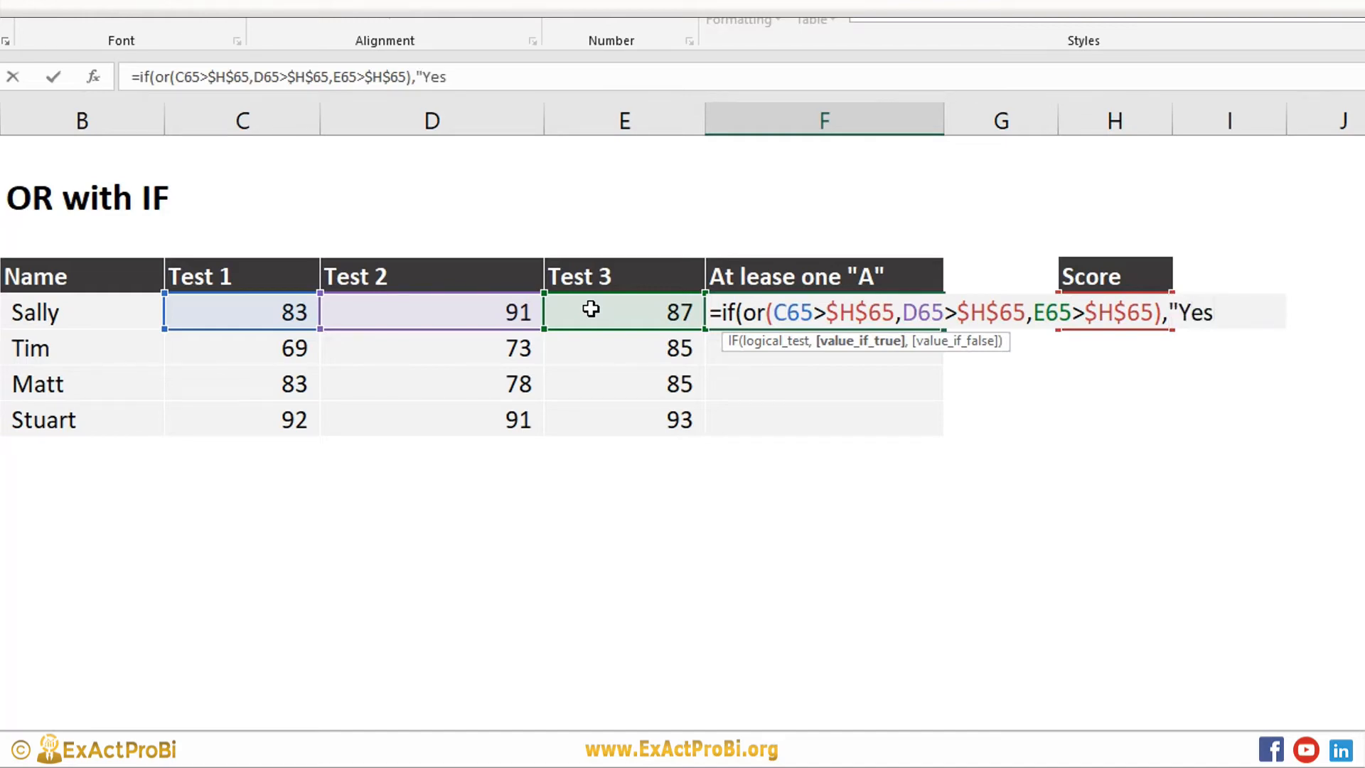
text(","No)
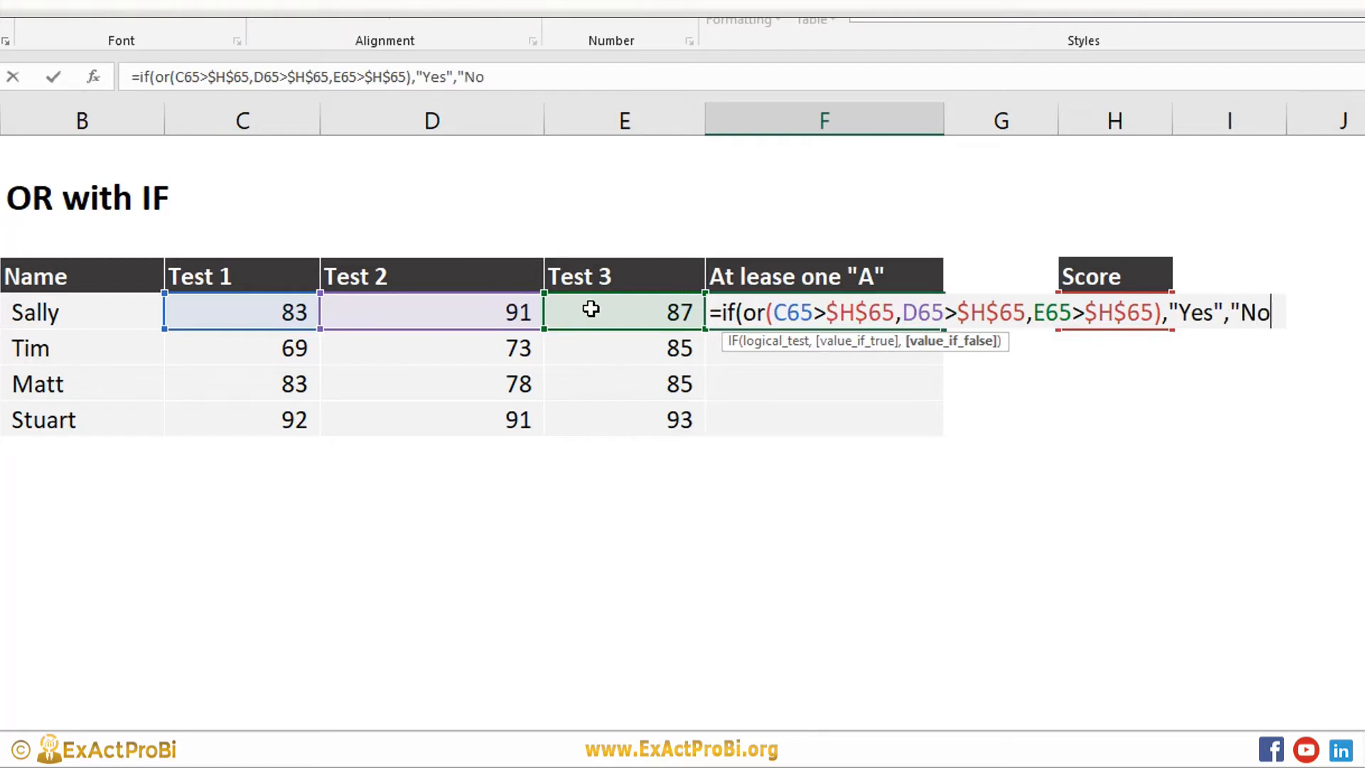
text("))
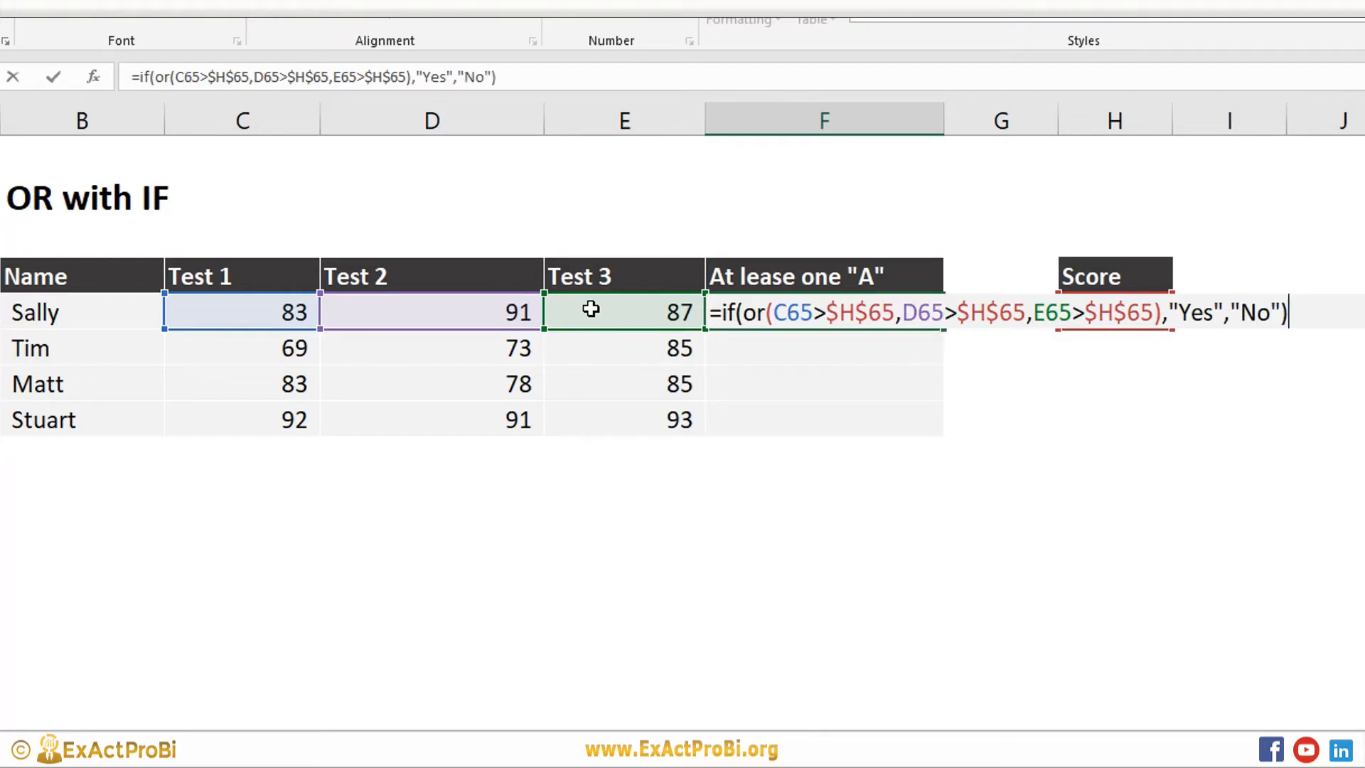
key(Return)
key(Up)
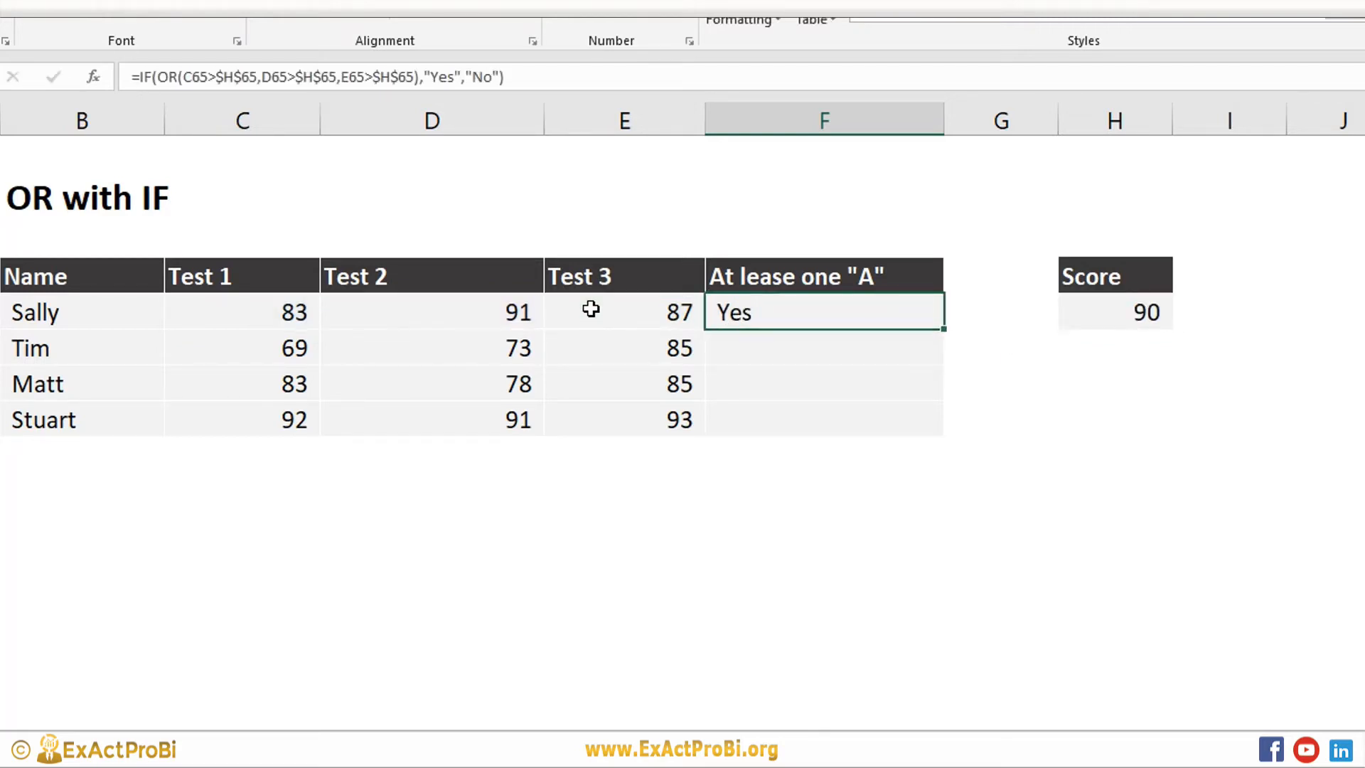
Check the F65 result against the scores in C65:E65 and fill the formula down to F68
drag(187, 313, 619, 320)
click(483, 313)
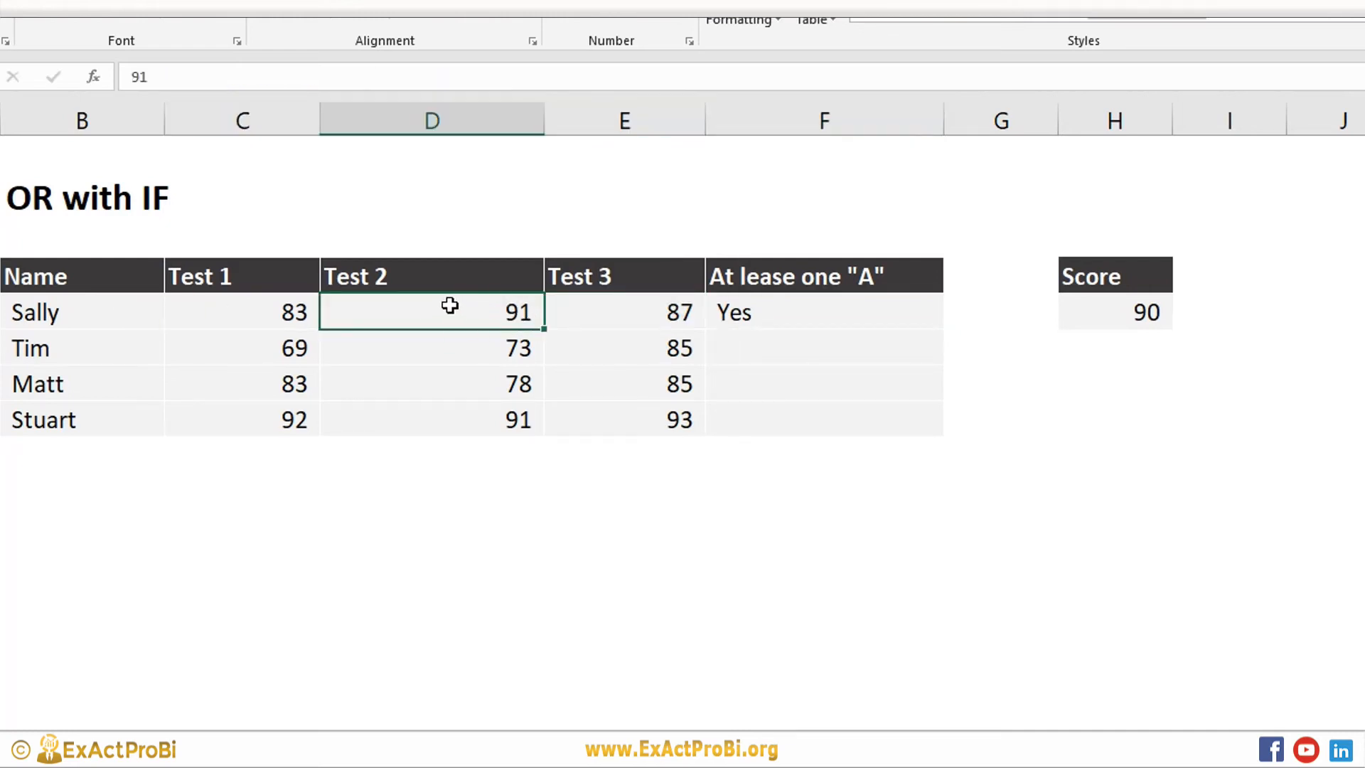
click(745, 317)
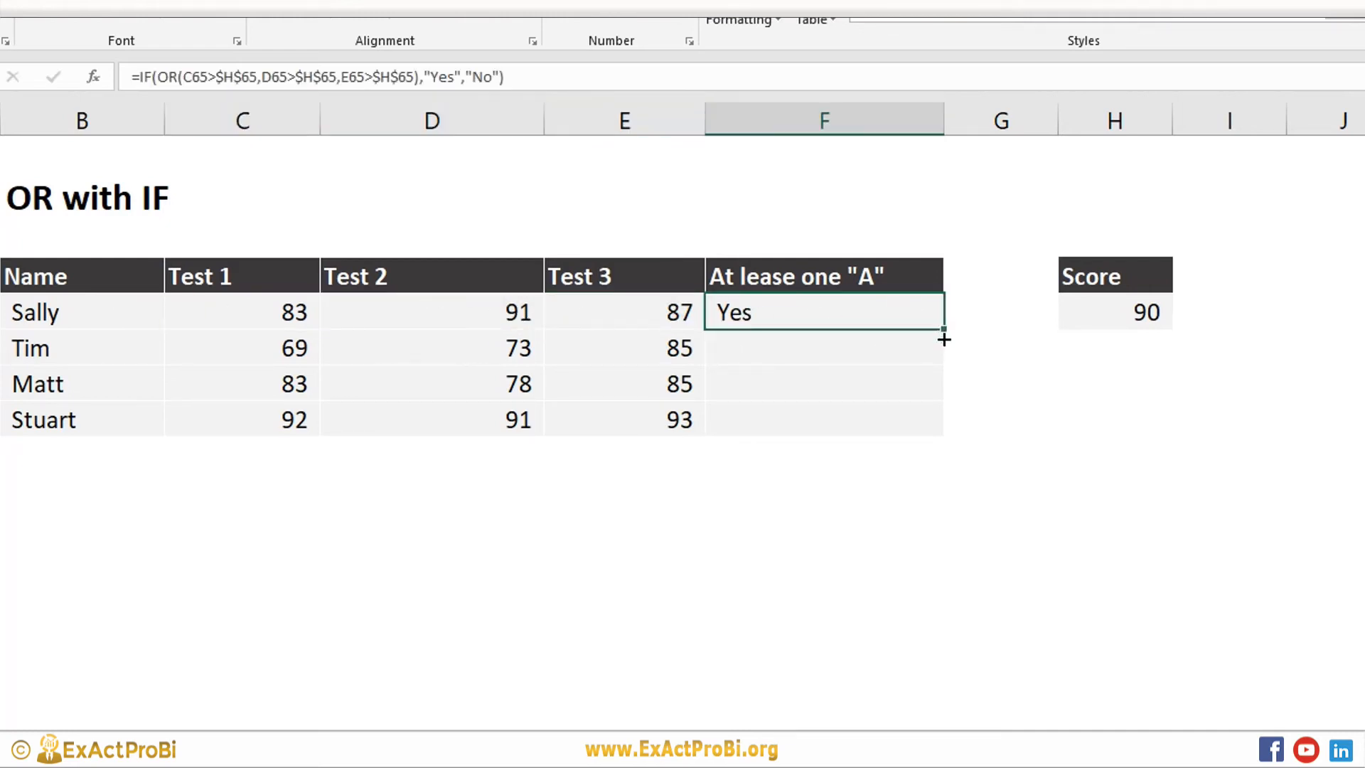
drag(944, 340, 932, 425)
Compare the results in F66:F68 with each row's three test scores and the Score threshold in H65
click(768, 352)
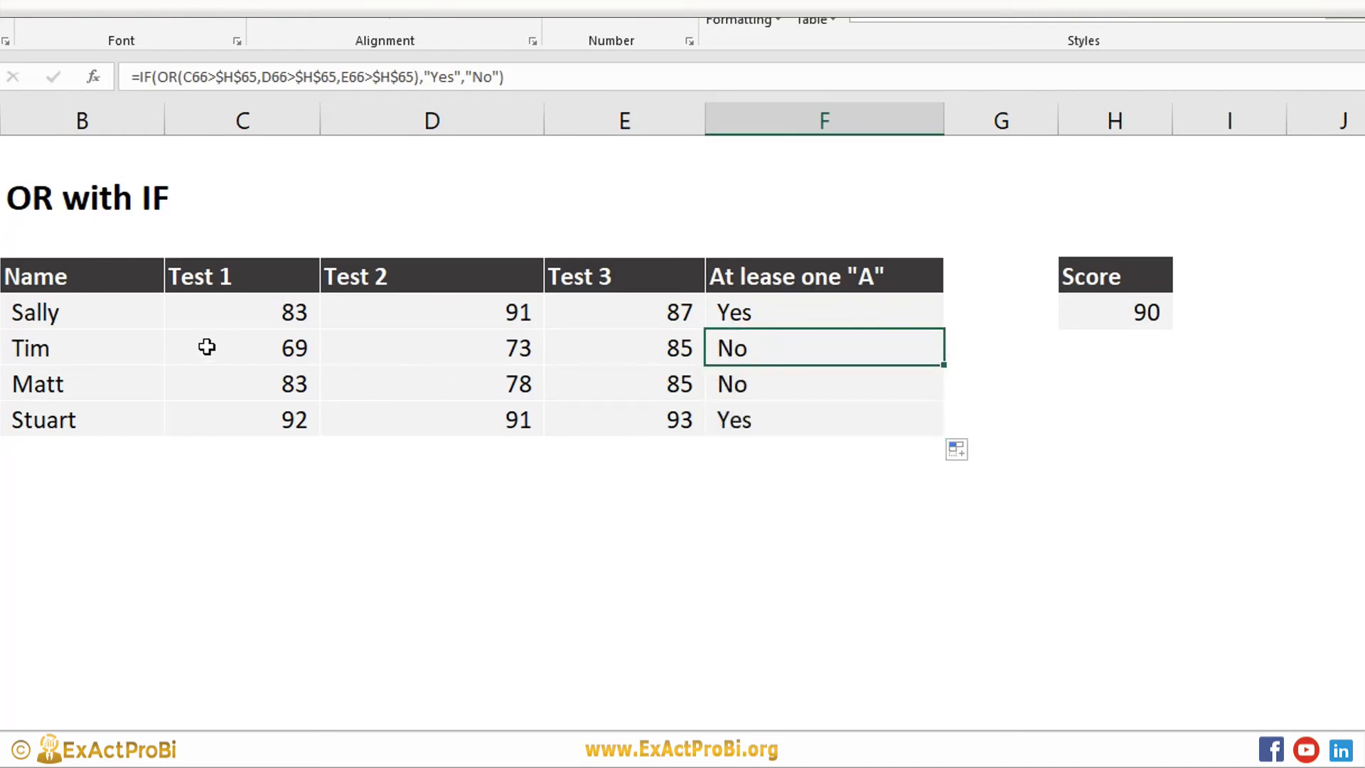
drag(206, 347, 594, 347)
click(778, 353)
drag(255, 384, 558, 384)
click(754, 384)
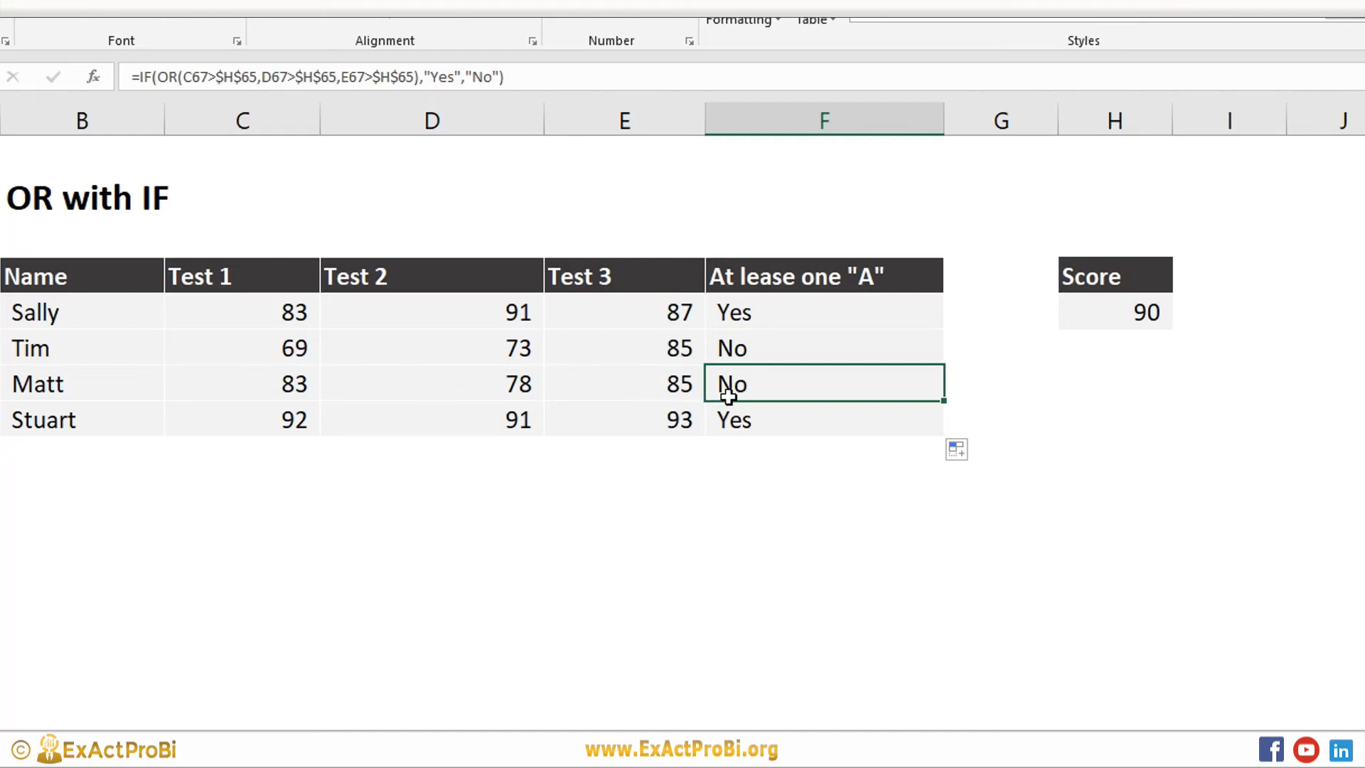
click(1091, 317)
drag(240, 425, 631, 421)
click(747, 420)
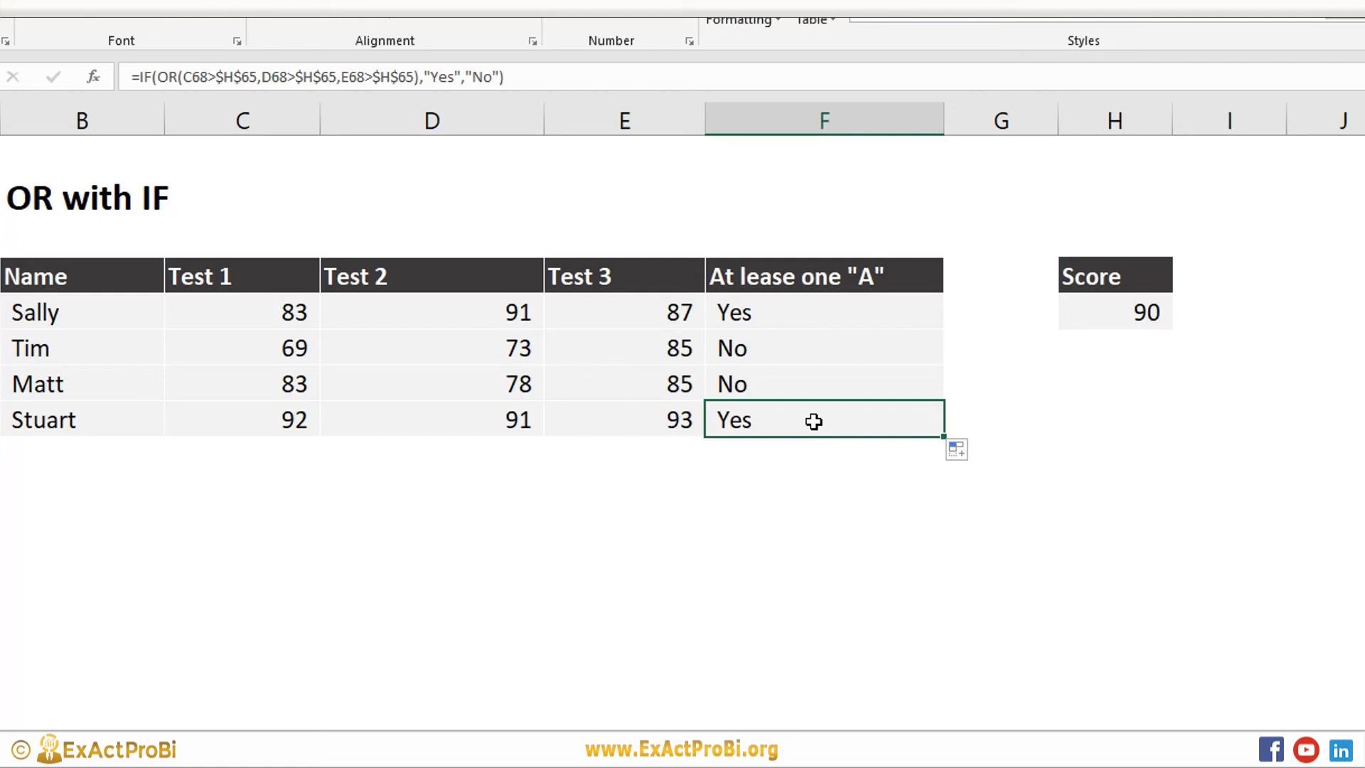
Review the results in F65:F68 and examine the references in the F66 formula without changing it
drag(747, 308, 752, 405)
click(737, 350)
double_click(741, 354)
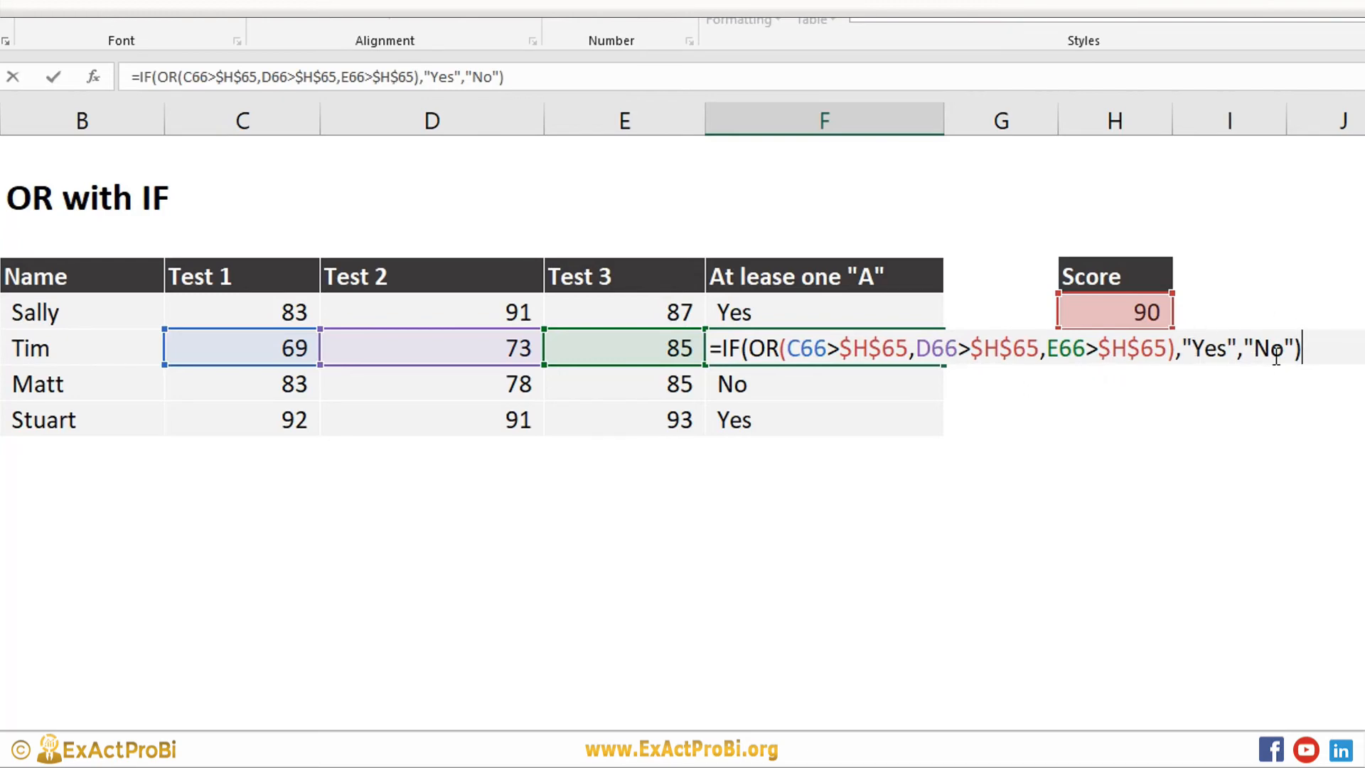
key(ctrl+Return)
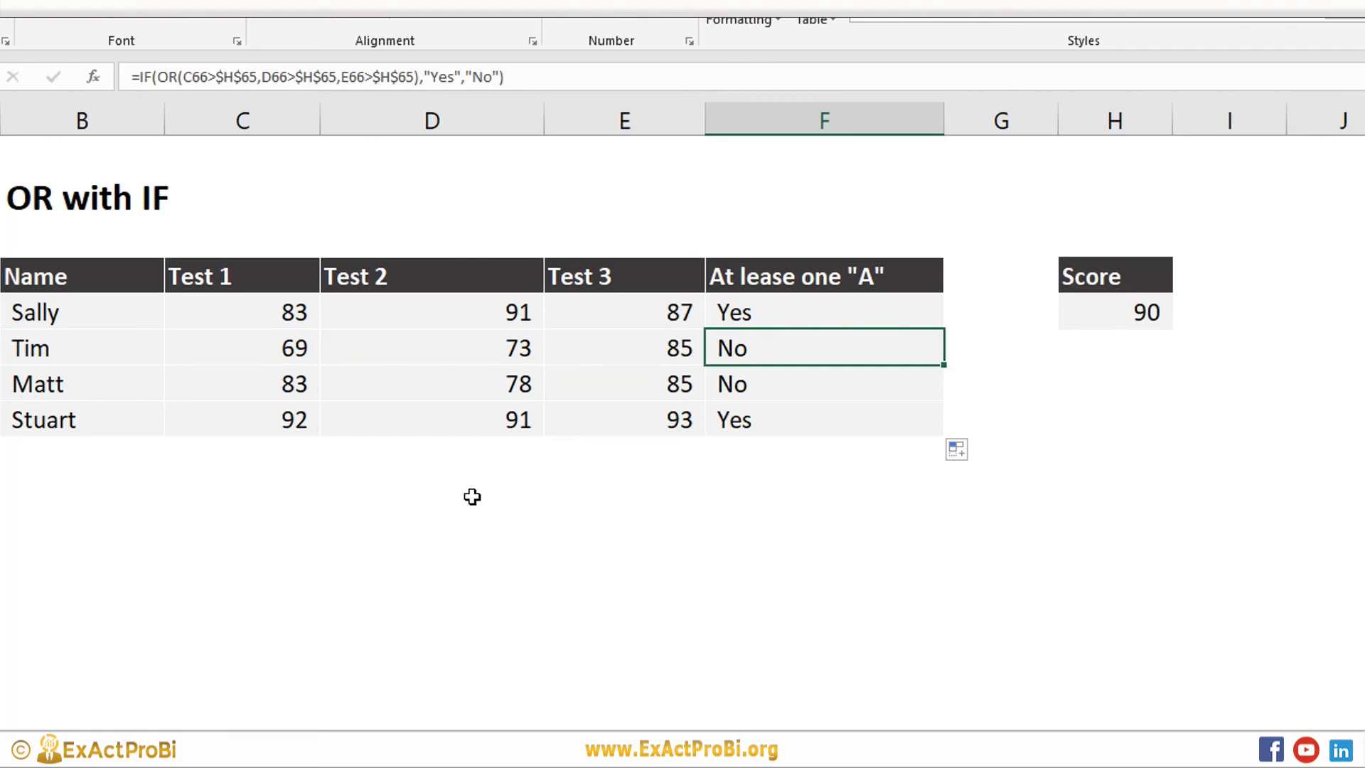